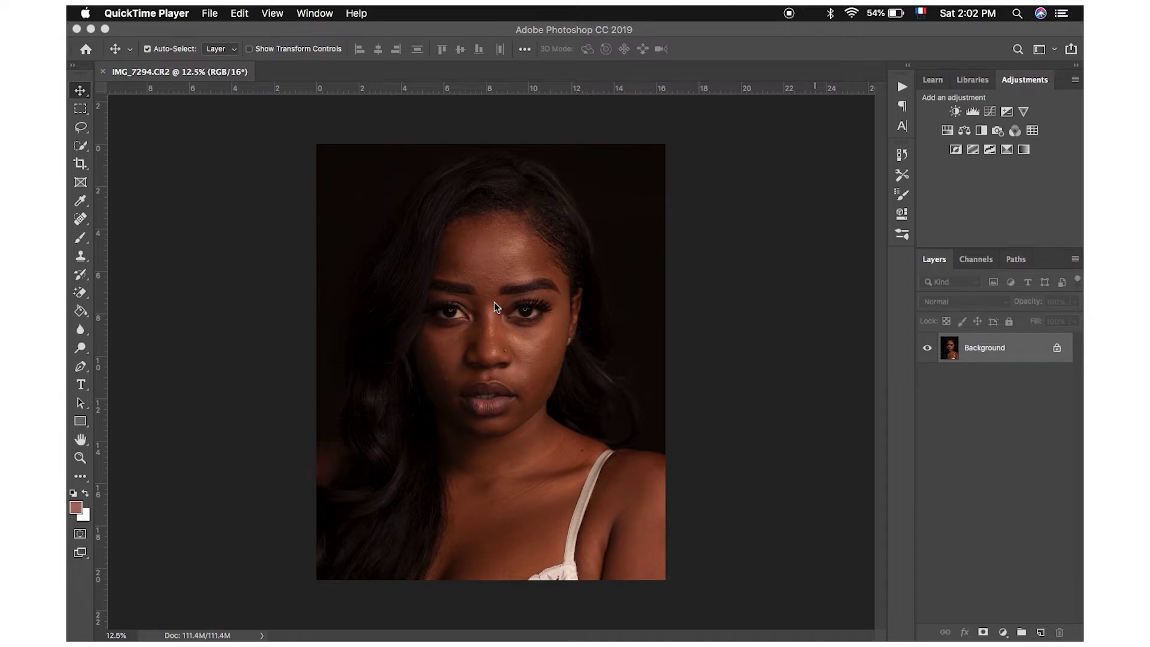
Step: Zoom in and pan the portrait until the right-hand eye fills the canvas
{"action": "left_click", "coordinate": [740, 304]}
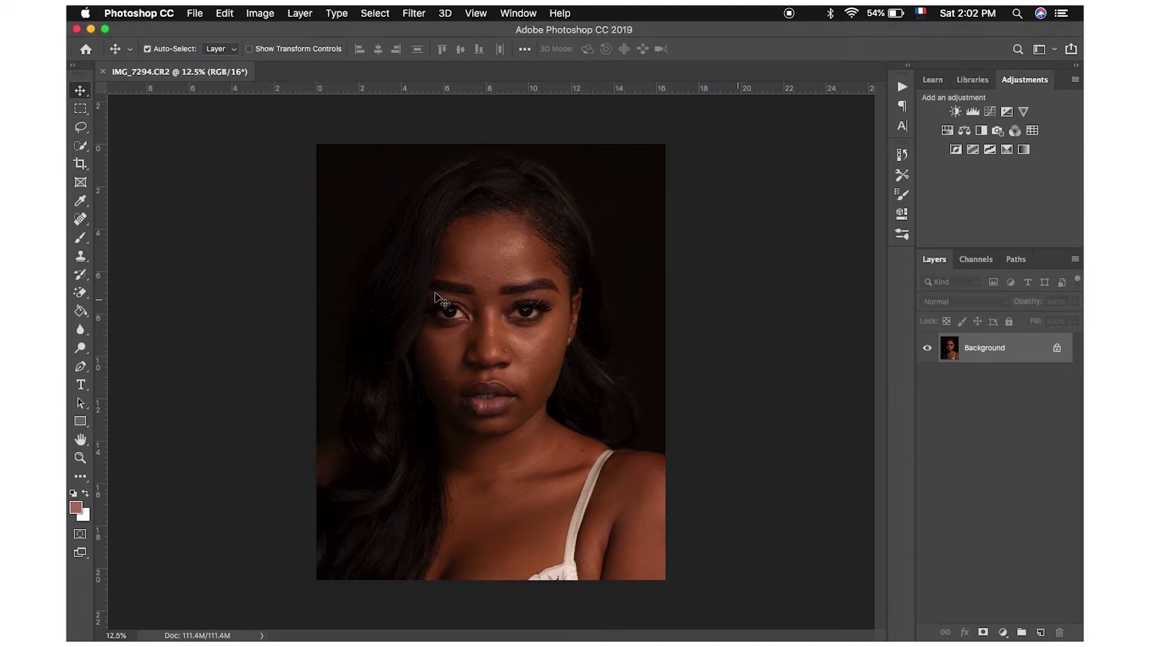
{"action": "scroll", "coordinate": [498, 311], "scroll_direction": "up", "scroll_amount": 3}
{"action": "scroll", "coordinate": [498, 311], "scroll_direction": "up", "scroll_amount": 3}
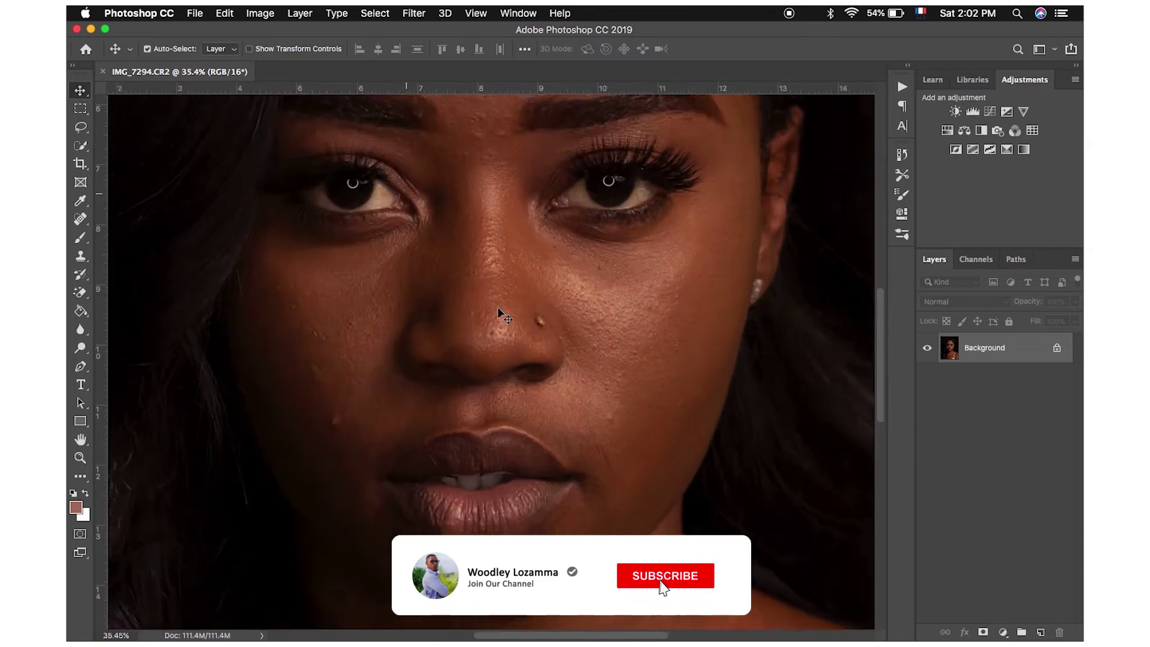
{"action": "scroll", "coordinate": [499, 310], "scroll_direction": "up", "scroll_amount": 2}
{"action": "scroll", "coordinate": [397, 364], "scroll_direction": "up", "scroll_amount": 3}
{"action": "scroll", "coordinate": [398, 368], "scroll_direction": "down", "scroll_amount": 5}
{"action": "scroll", "coordinate": [397, 368], "scroll_direction": "right", "scroll_amount": 2}
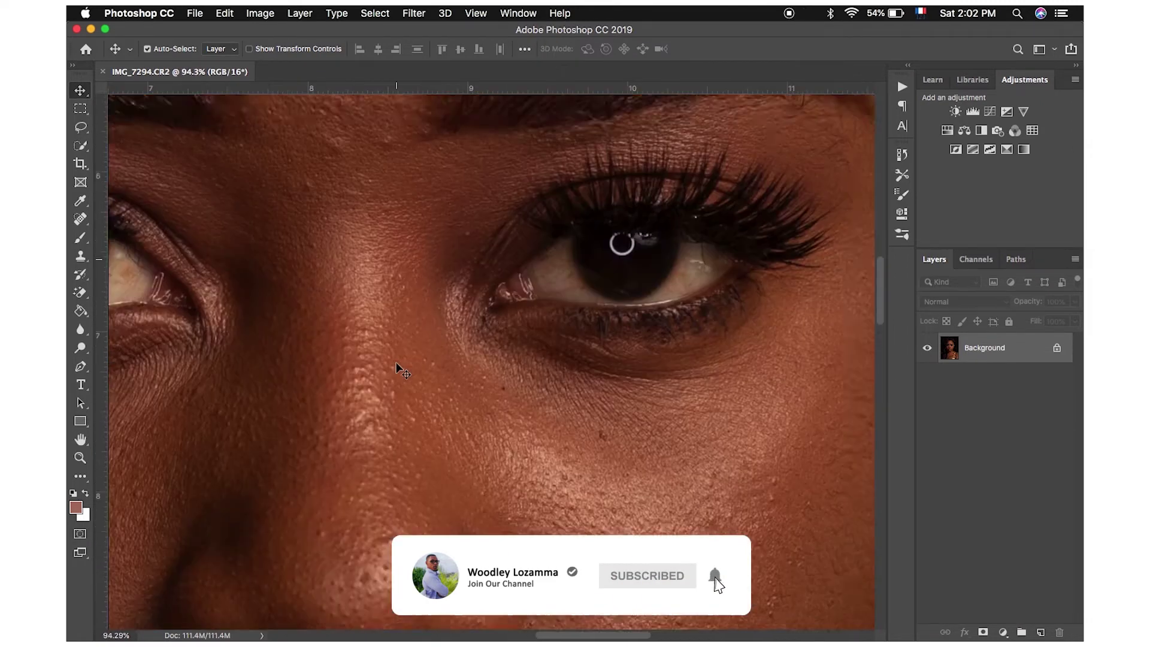
{"action": "scroll", "coordinate": [398, 367], "scroll_direction": "up", "scroll_amount": 2}
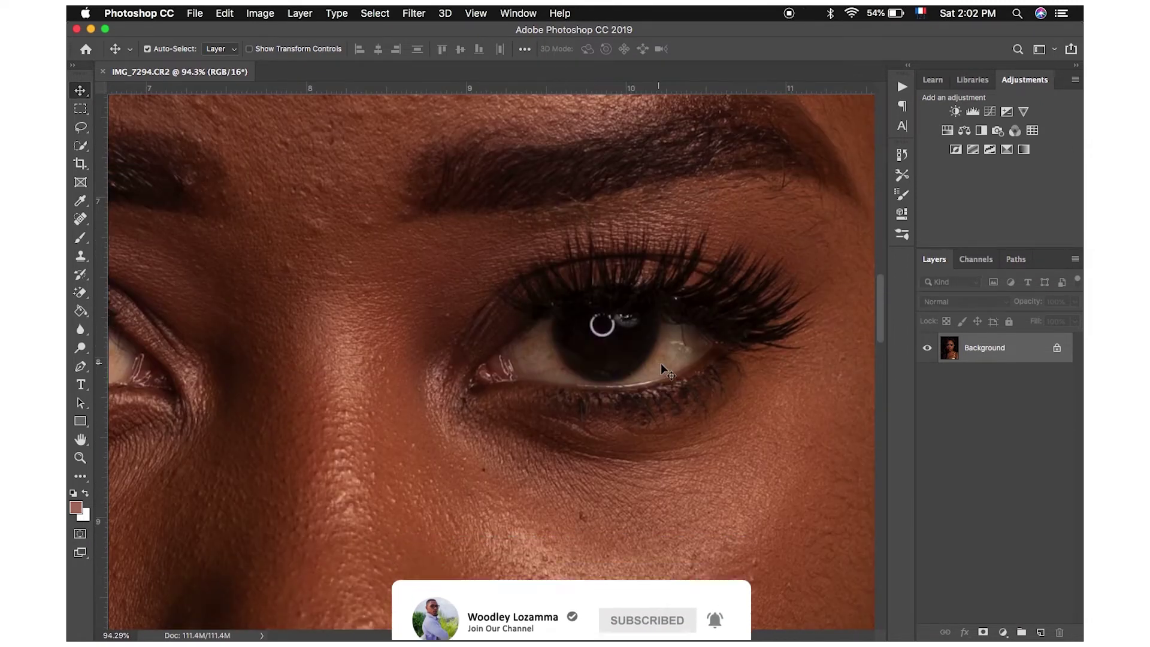
{"action": "scroll", "coordinate": [584, 348], "scroll_direction": "right", "scroll_amount": 2}
{"action": "scroll", "coordinate": [584, 347], "scroll_direction": "up", "scroll_amount": 2}
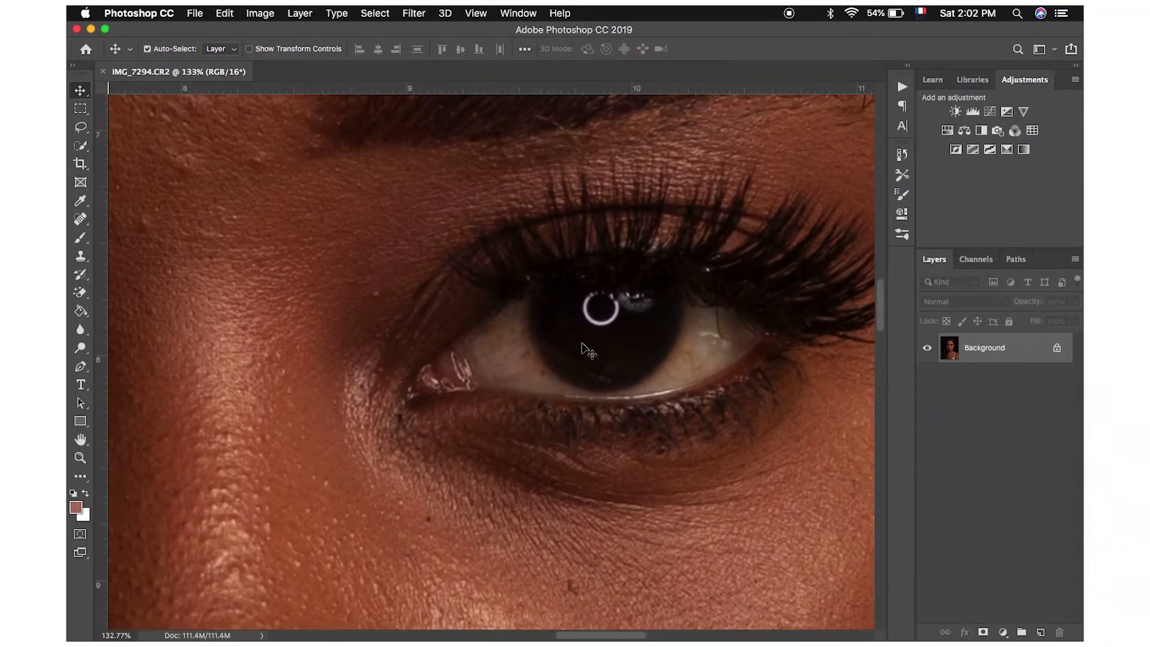
{"action": "scroll", "coordinate": [572, 353], "scroll_direction": "up", "scroll_amount": 2}
{"action": "scroll", "coordinate": [563, 357], "scroll_direction": "right", "scroll_amount": 1}
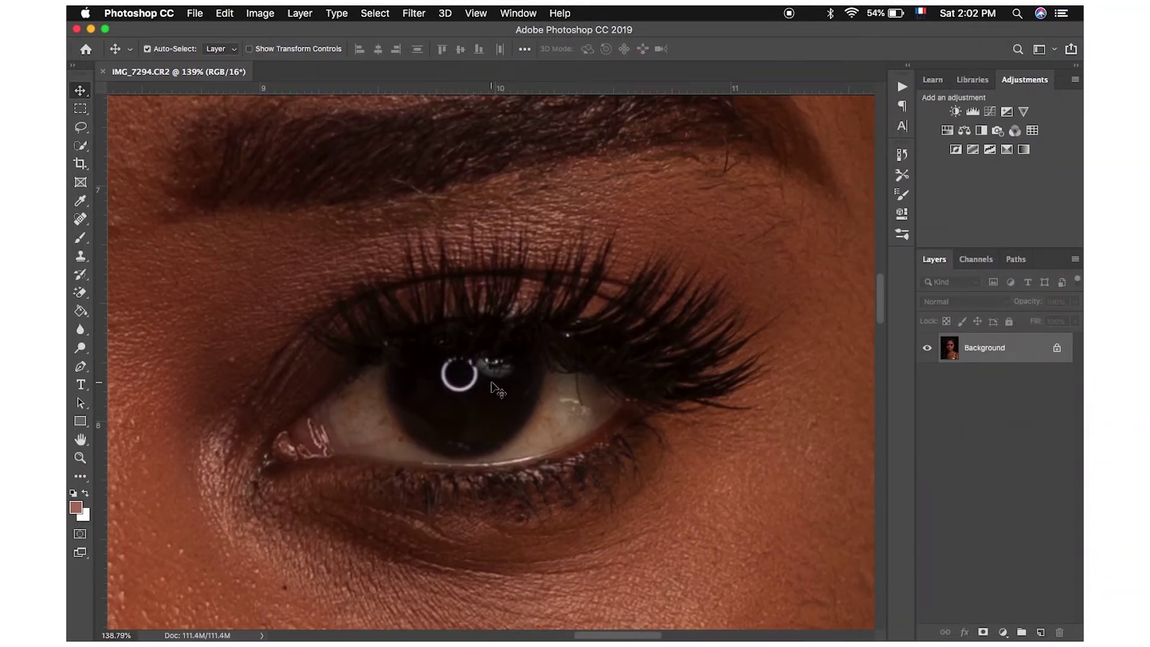
{"action": "scroll", "coordinate": [488, 366], "scroll_direction": "up", "scroll_amount": 2}
{"action": "scroll", "coordinate": [491, 384], "scroll_direction": "left", "scroll_amount": 3}
{"action": "scroll", "coordinate": [491, 383], "scroll_direction": "down", "scroll_amount": 1}
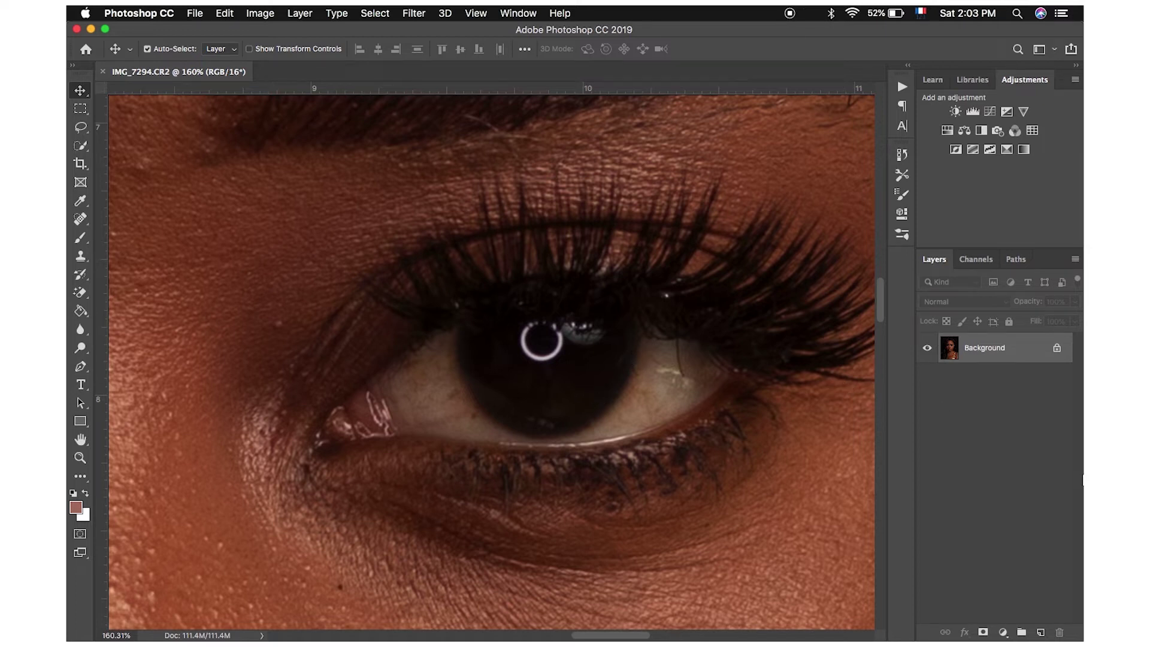
Step: Add a new layer and set up the Healing Brush at size 10 sampling Current & Below
{"action": "left_click", "coordinate": [1041, 633]}
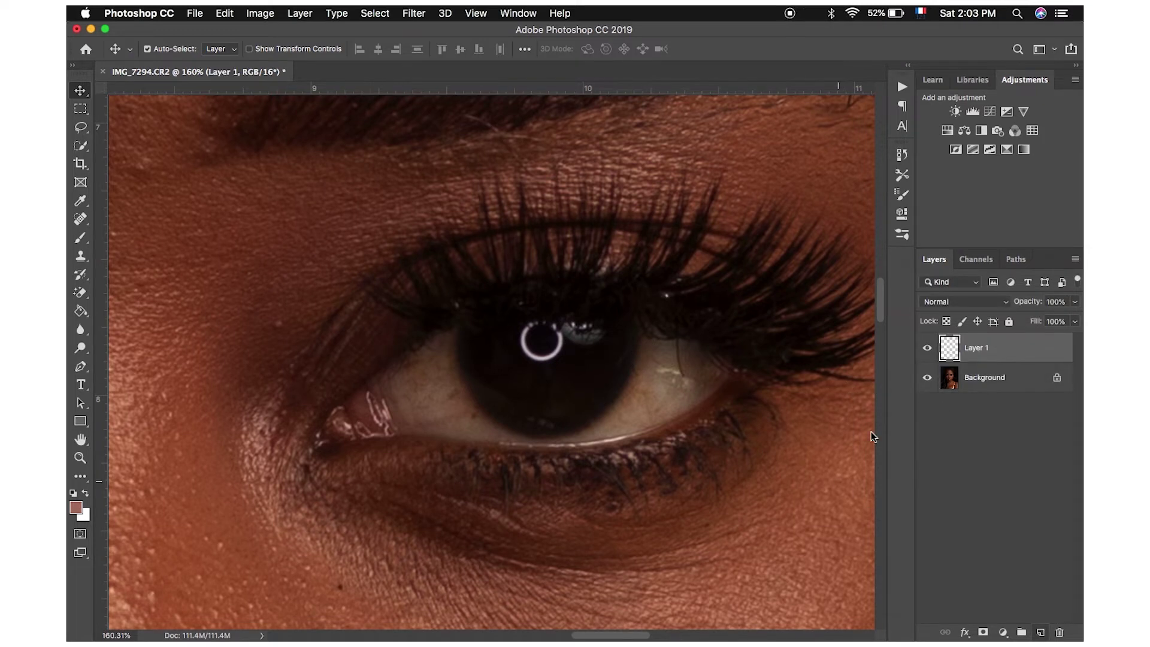
{"action": "left_click_drag", "start_coordinate": [80, 218], "coordinate": [108, 234]}
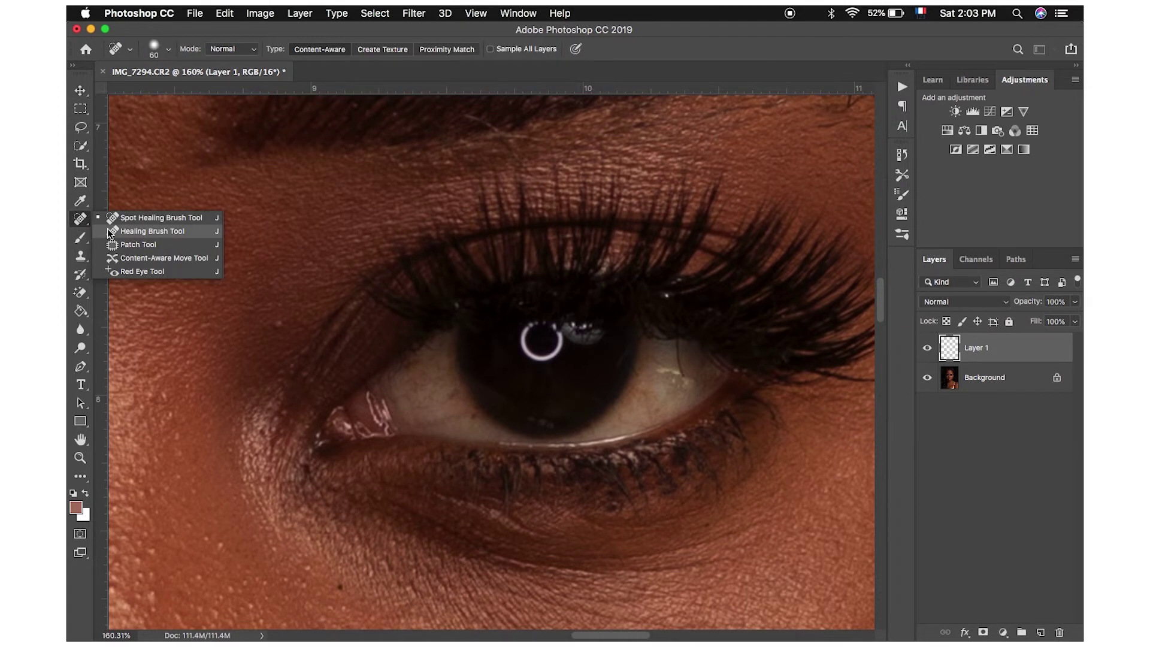
{"action": "left_click", "coordinate": [145, 236]}
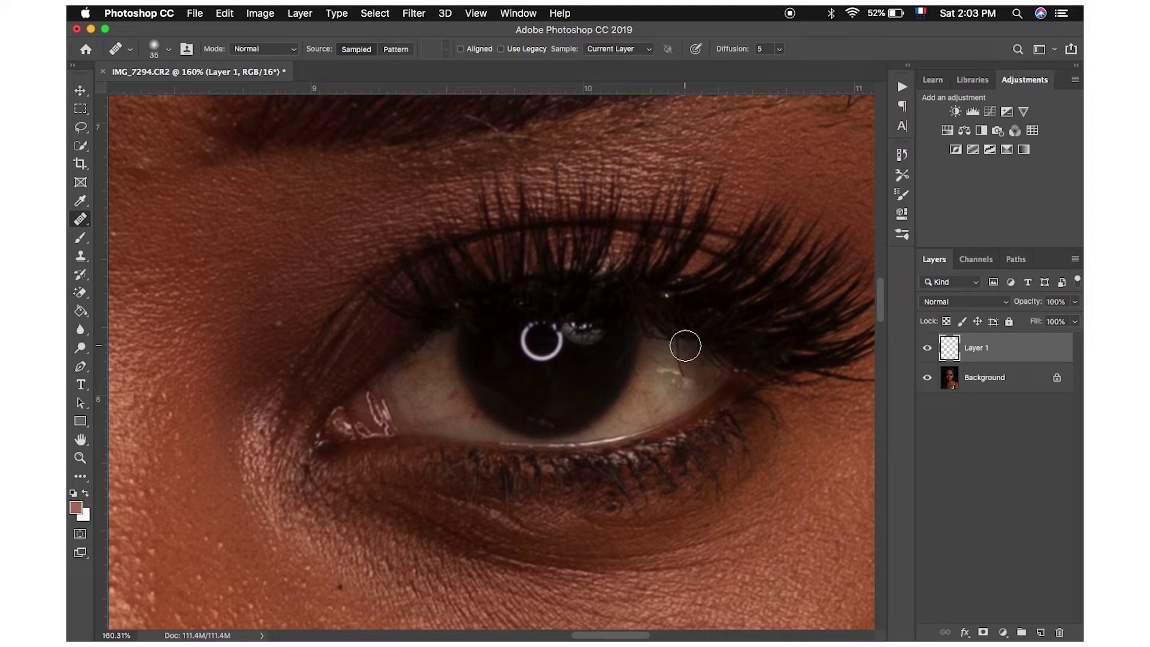
{"action": "key", "text": "bracketleft"}
{"action": "key", "text": "bracketleft"}
{"action": "key", "text": "bracketleft"}
{"action": "key", "text": "bracketleft"}
{"action": "key", "text": "bracketleft"}
{"action": "left_click", "coordinate": [626, 48]}
{"action": "left_click", "coordinate": [623, 58]}
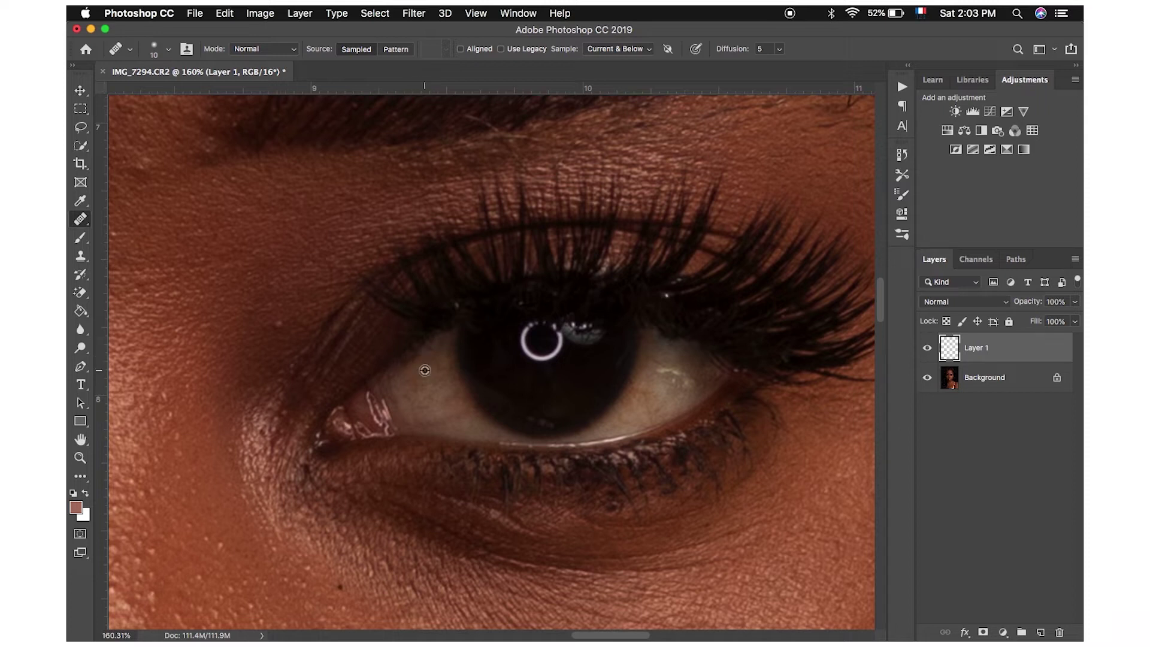
Step: Heal spots and veins across the upper and lower eye white
{"action": "left_click", "coordinate": [425, 370], "text": "alt"}
{"action": "left_click_drag", "start_coordinate": [724, 373], "coordinate": [696, 354]}
{"action": "scroll", "coordinate": [556, 396], "scroll_direction": "down", "scroll_amount": 2}
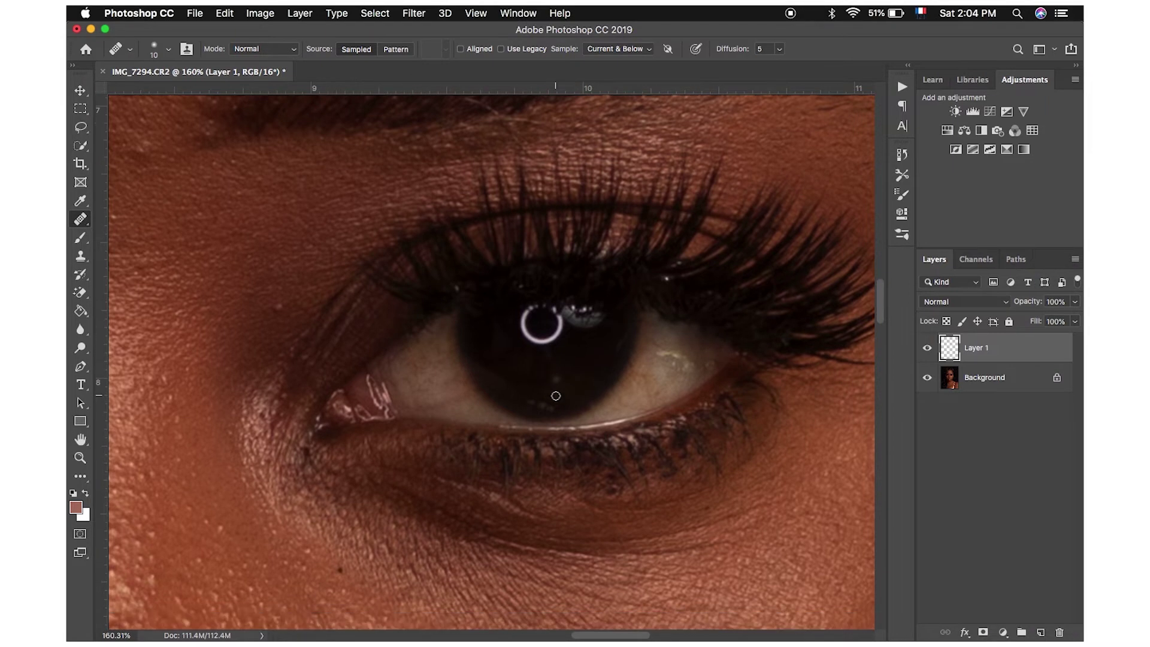
{"action": "scroll", "coordinate": [555, 396], "scroll_direction": "left", "scroll_amount": 5}
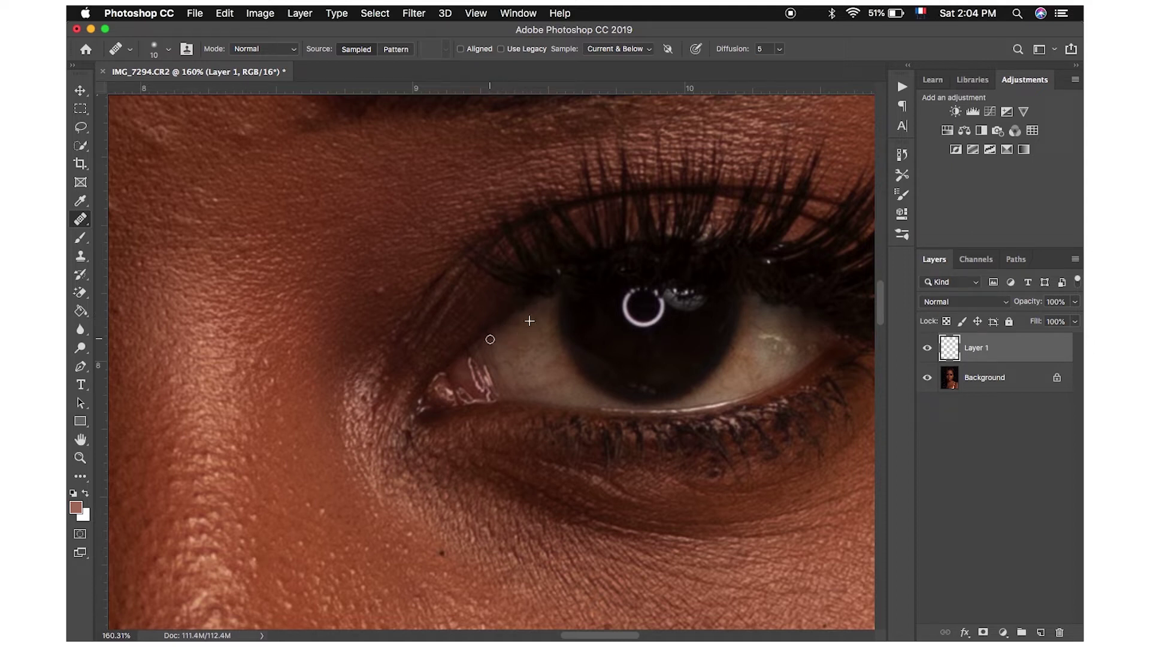
{"action": "left_click_drag", "start_coordinate": [490, 339], "coordinate": [475, 353]}
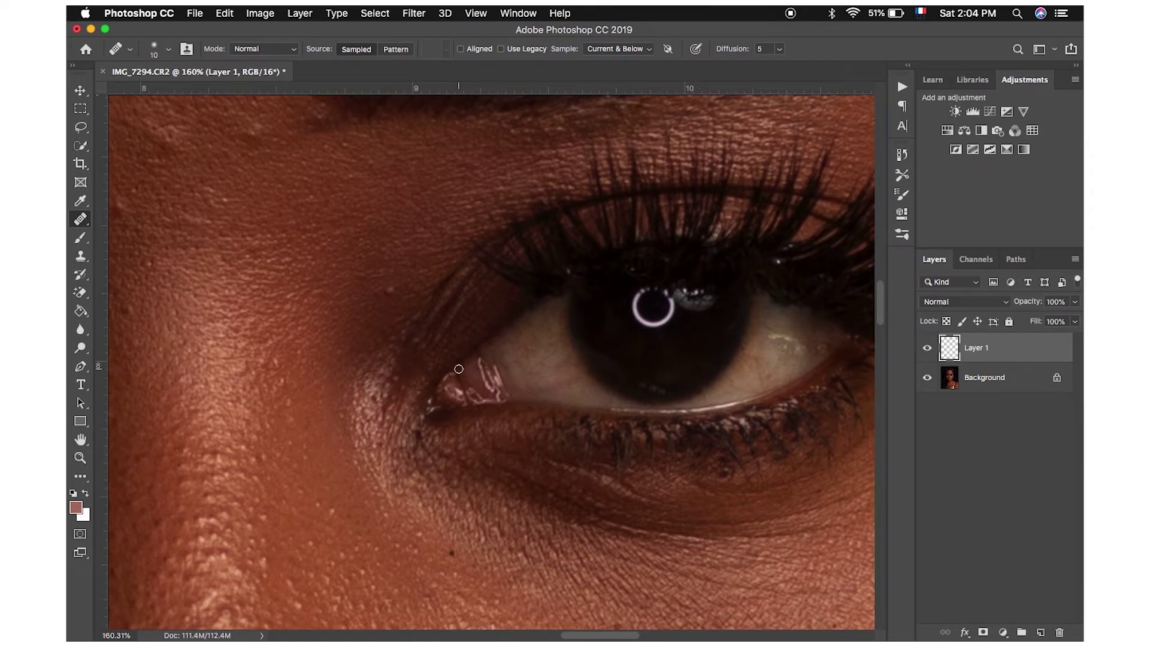
Step: Heal the other eye's white toward the iris, over a bright spot, and along its lower edge
{"action": "scroll", "coordinate": [523, 376], "scroll_direction": "left", "scroll_amount": 10}
{"action": "scroll", "coordinate": [459, 369], "scroll_direction": "left", "scroll_amount": 5}
{"action": "scroll", "coordinate": [458, 369], "scroll_direction": "left", "scroll_amount": 3}
{"action": "scroll", "coordinate": [459, 369], "scroll_direction": "up", "scroll_amount": 1}
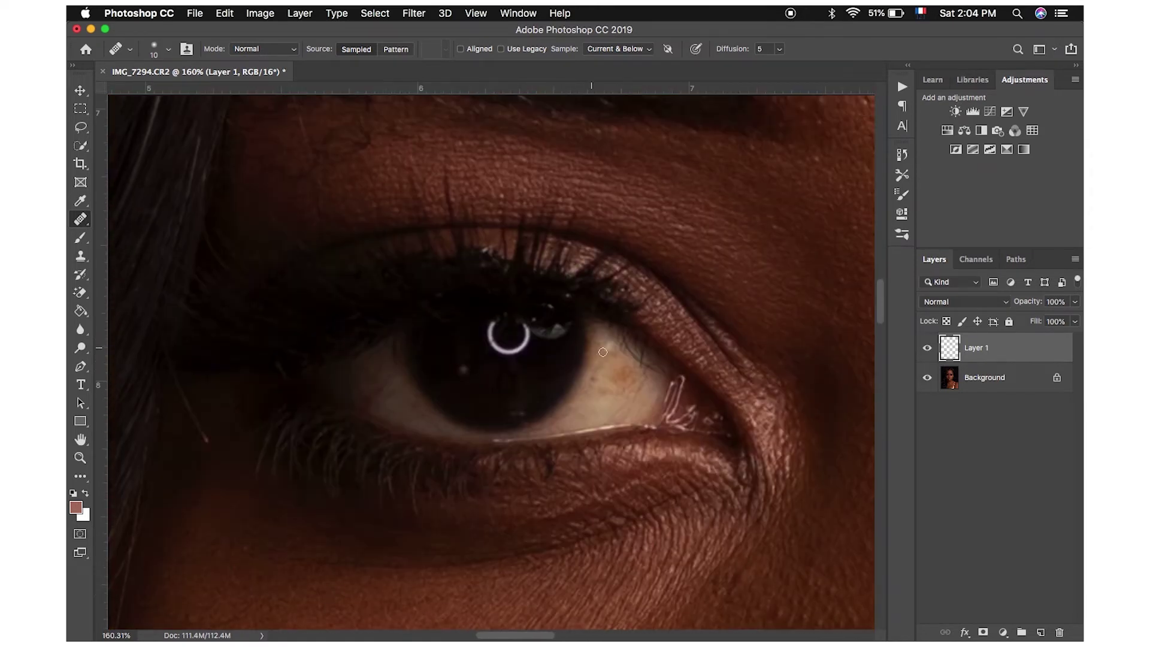
{"action": "left_click_drag", "start_coordinate": [659, 373], "coordinate": [615, 333]}
{"action": "left_click_drag", "start_coordinate": [611, 342], "coordinate": [633, 363]}
{"action": "left_click_drag", "start_coordinate": [663, 368], "coordinate": [666, 379]}
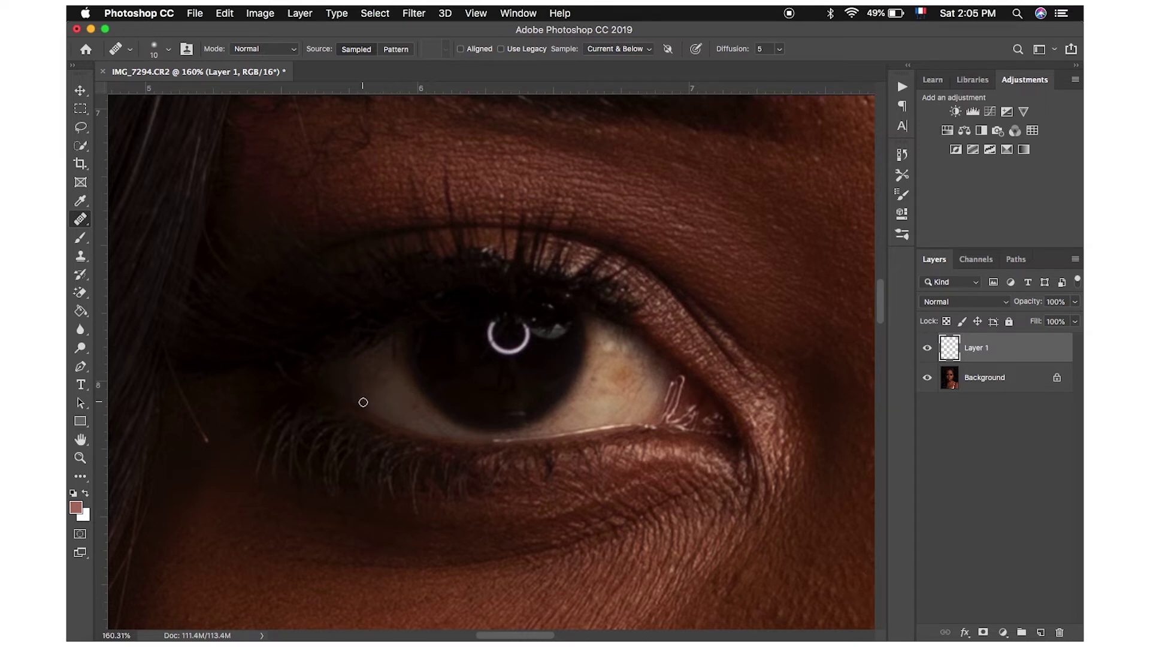
Step: Sample clean eye white as the source, heal a lower spot, then undo that stroke
{"action": "left_click", "coordinate": [389, 401], "text": "alt"}
{"action": "left_click_drag", "start_coordinate": [407, 407], "coordinate": [531, 410]}
{"action": "key", "text": "super+z"}
Step: Toggle Layer 1 off and on to compare, then zoom out to about 87% to see both eyes
{"action": "left_click", "coordinate": [927, 348]}
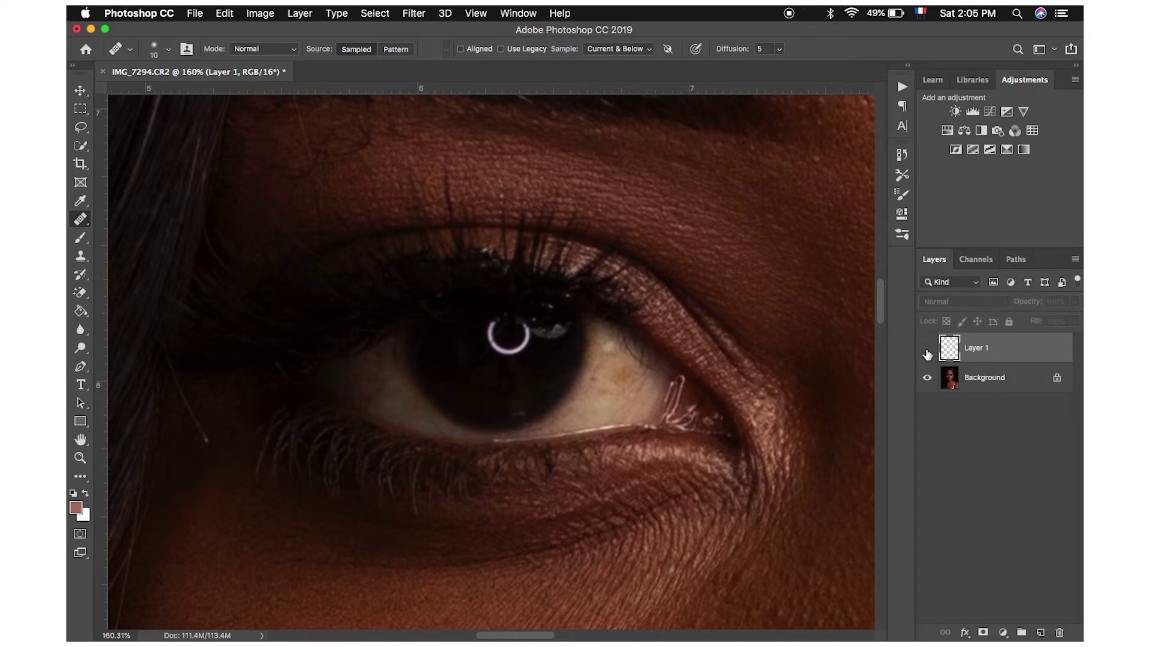
{"action": "left_click", "coordinate": [928, 349]}
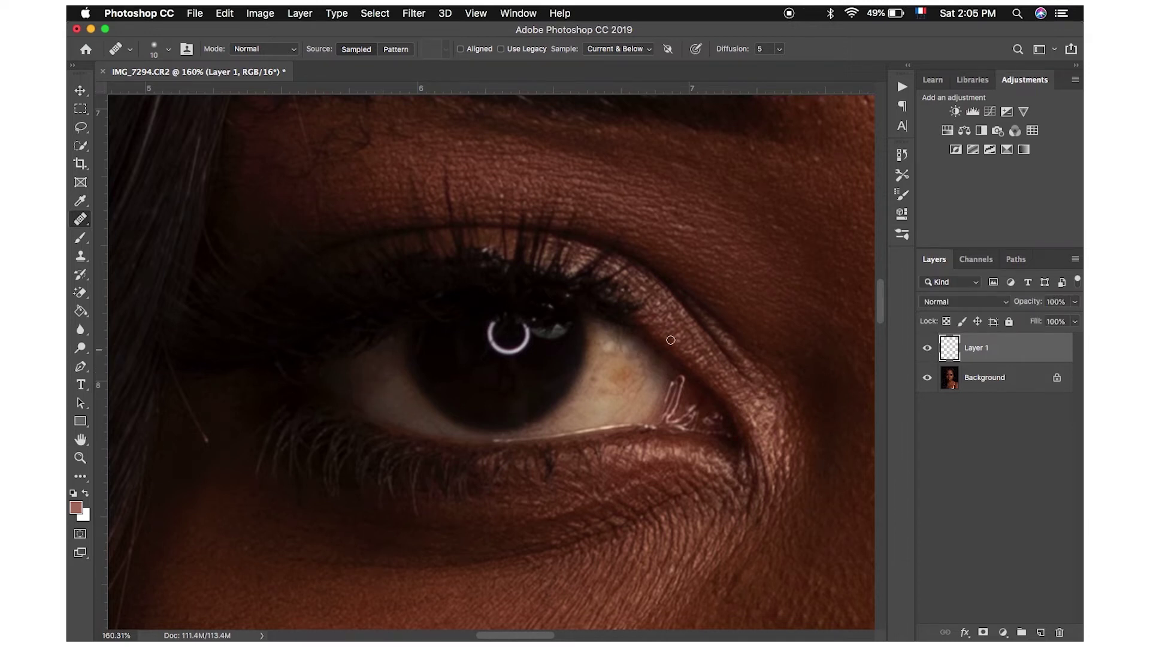
{"action": "scroll", "coordinate": [670, 339], "scroll_direction": "right", "scroll_amount": 10}
{"action": "scroll", "coordinate": [670, 339], "scroll_direction": "down", "scroll_amount": 3}
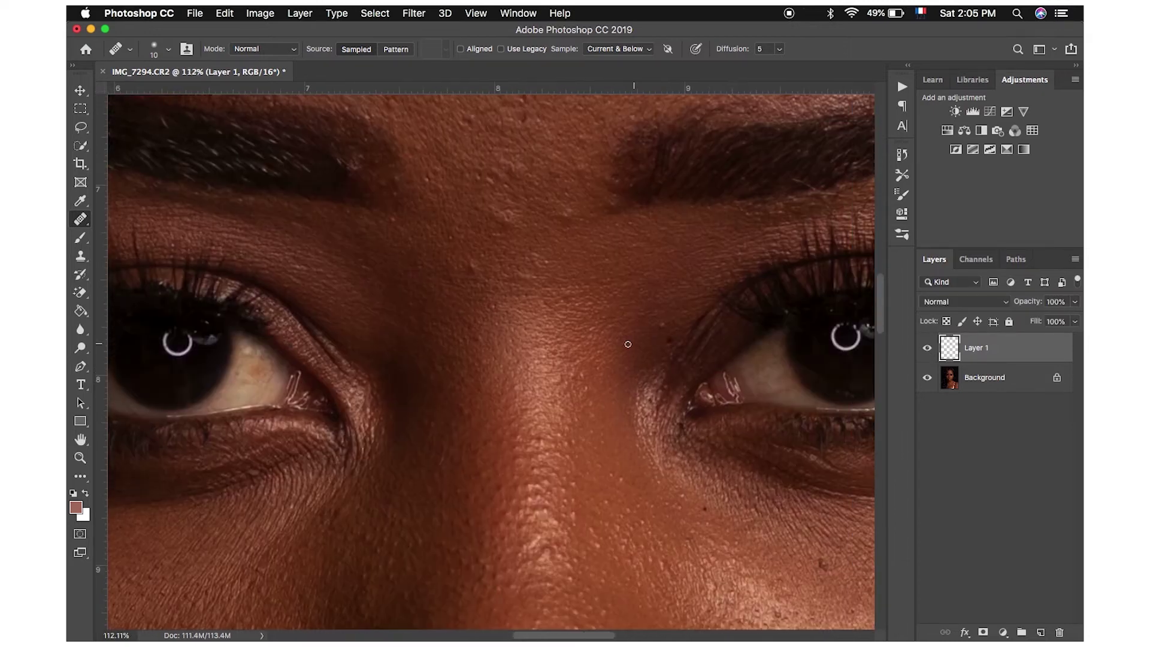
{"action": "scroll", "coordinate": [628, 344], "scroll_direction": "down", "scroll_amount": 1}
{"action": "scroll", "coordinate": [628, 344], "scroll_direction": "down", "scroll_amount": 1}
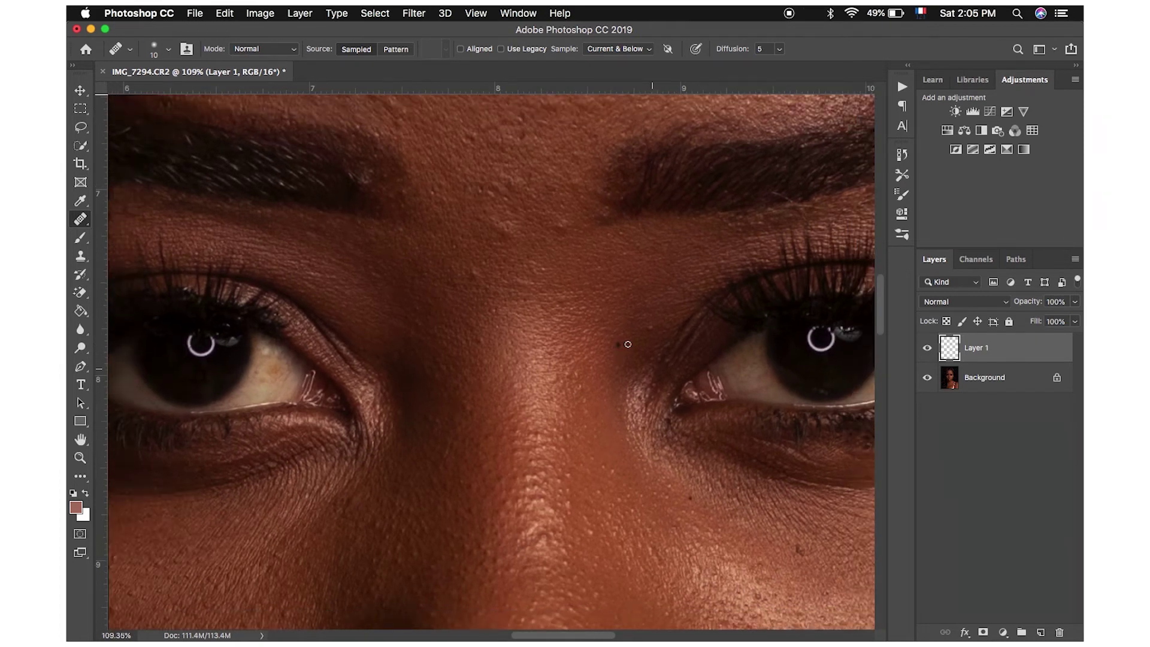
{"action": "scroll", "coordinate": [628, 344], "scroll_direction": "down", "scroll_amount": 1}
{"action": "scroll", "coordinate": [494, 357], "scroll_direction": "down", "scroll_amount": 1}
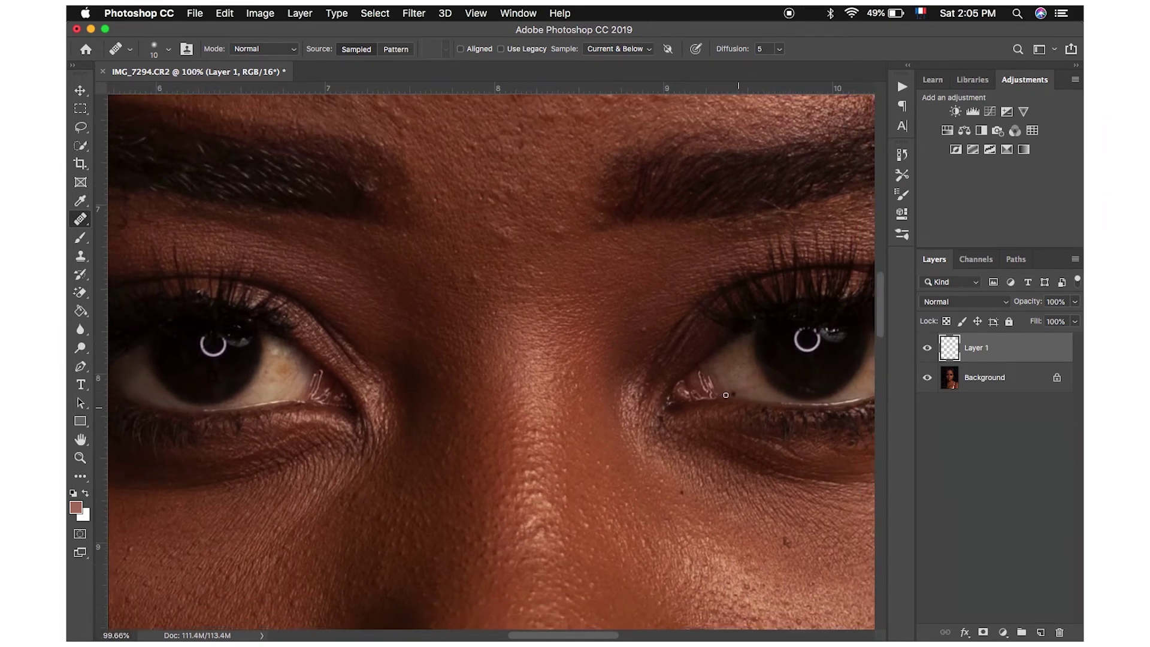
{"action": "scroll", "coordinate": [495, 357], "scroll_direction": "down", "scroll_amount": 1}
{"action": "scroll", "coordinate": [494, 357], "scroll_direction": "down", "scroll_amount": 1}
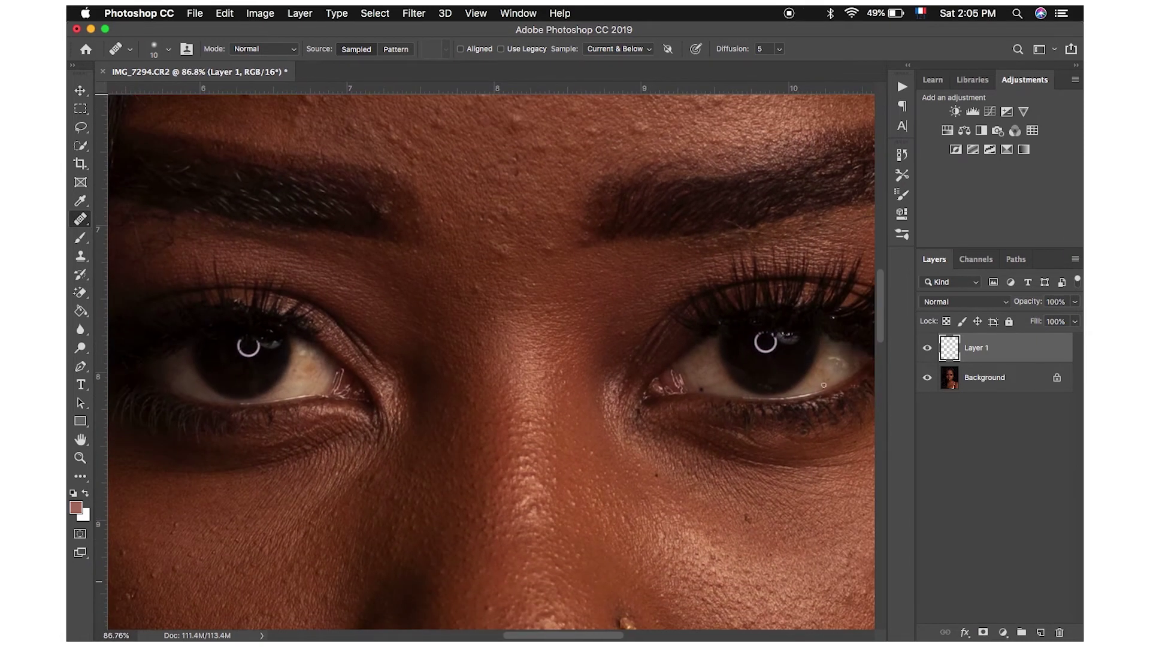
Step: Compare Layer 1 once more, then select Background together with Layer 1
{"action": "left_click", "coordinate": [928, 349]}
{"action": "left_click", "coordinate": [927, 349]}
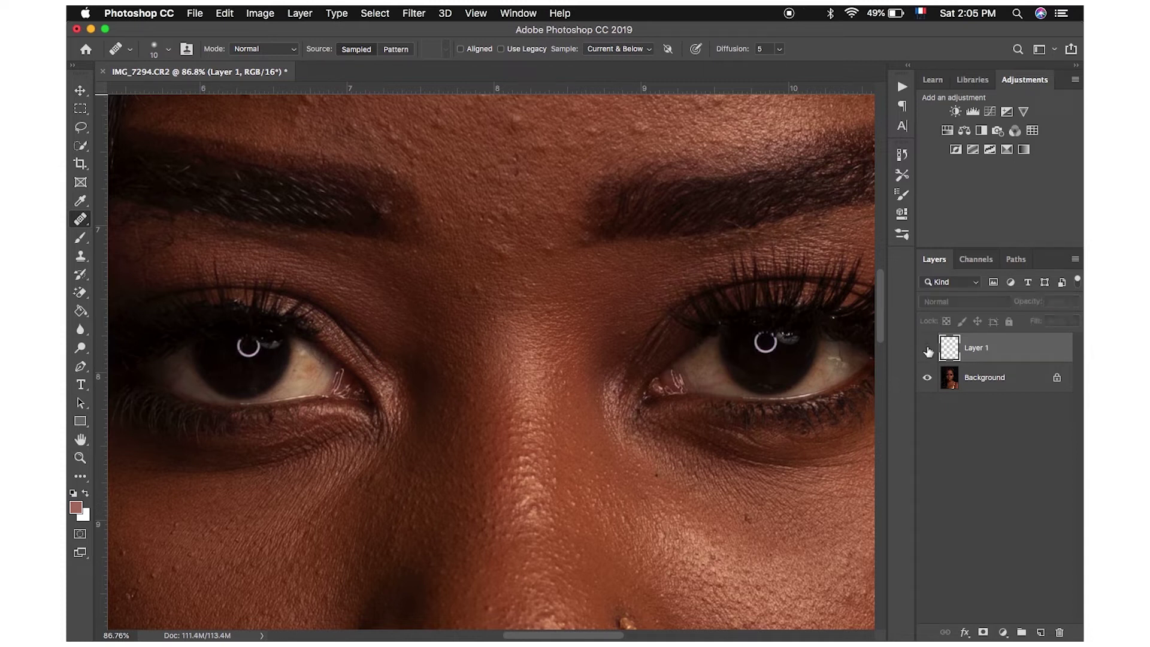
{"action": "left_click", "coordinate": [990, 378], "text": "shift"}
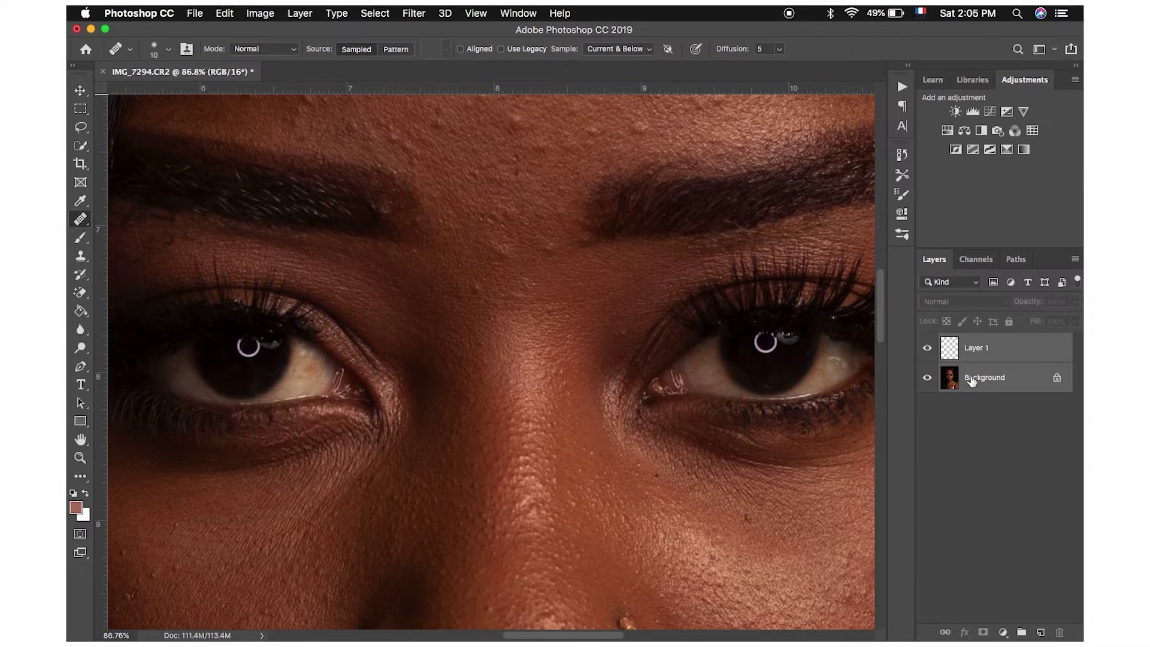
Step: Merge Layer 1 into the Background and run the Clean Teeth & Eyes action
{"action": "key", "text": "ctrl+e"}
{"action": "left_click", "coordinate": [901, 85]}
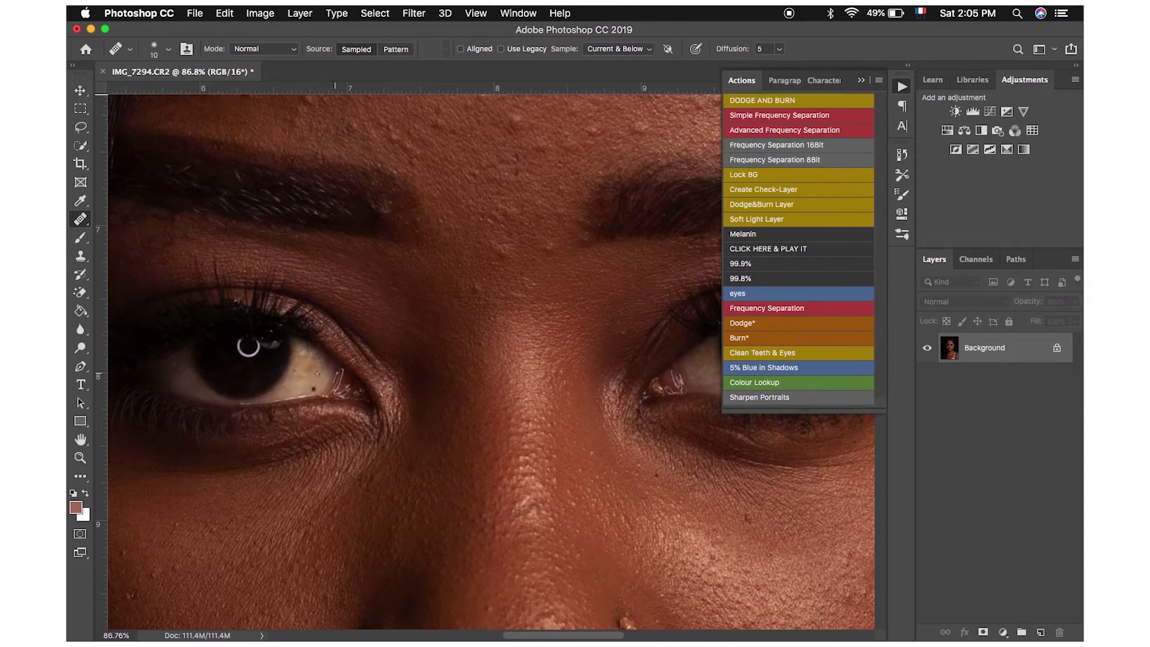
{"action": "left_click", "coordinate": [758, 353]}
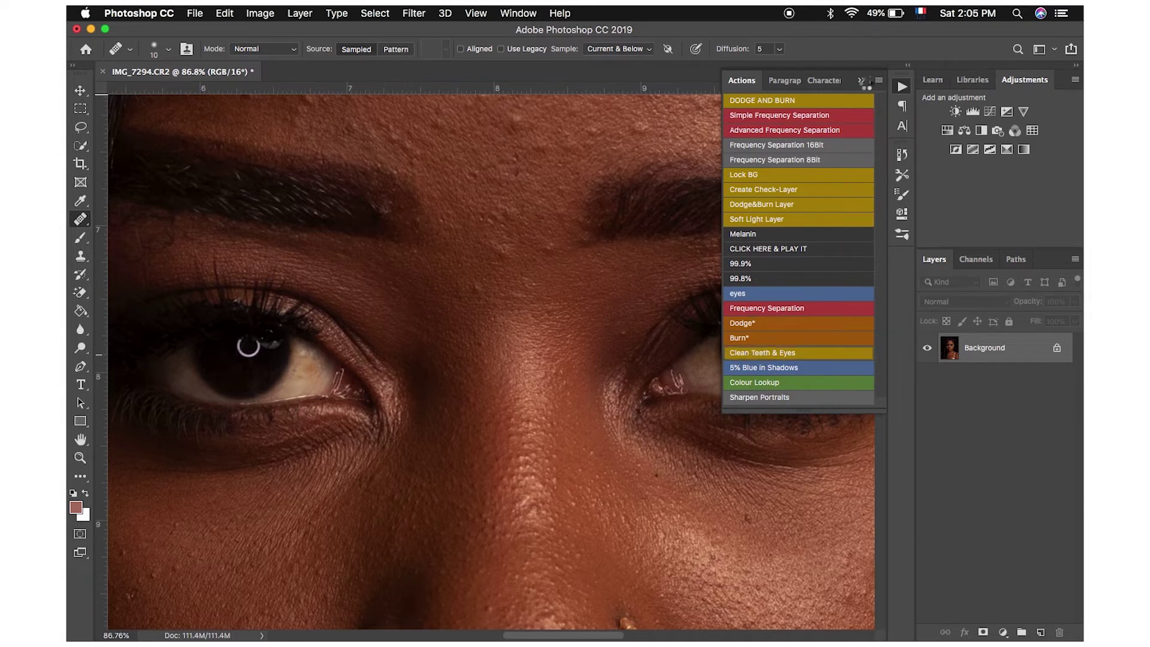
{"action": "left_click", "coordinate": [861, 81]}
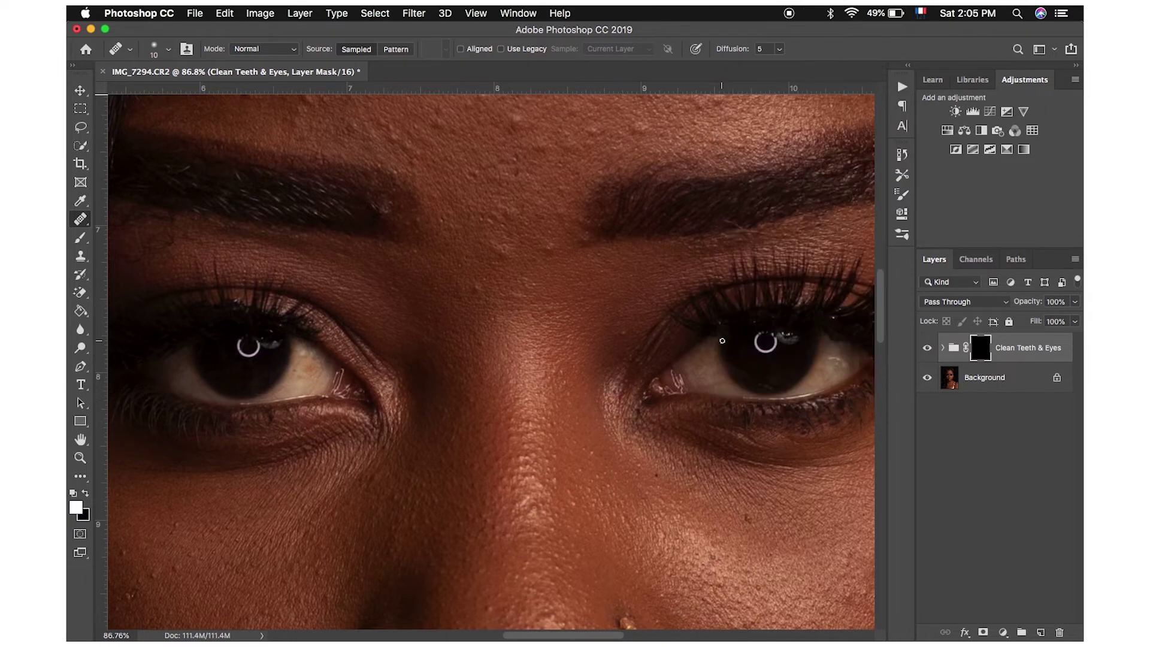
Step: Set up the Brush tool at size 40 with increased Flow
{"action": "key", "text": "b"}
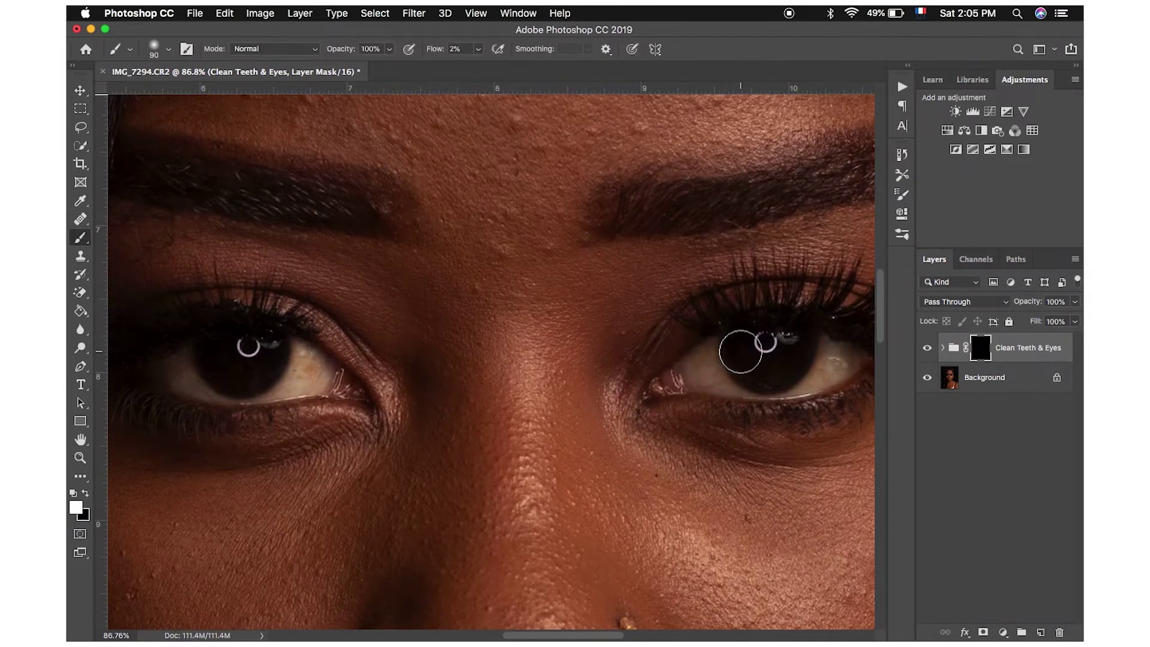
{"action": "key", "text": "bracketleft"}
{"action": "key", "text": "bracketleft"}
{"action": "key", "text": "bracketleft"}
{"action": "left_click_drag", "start_coordinate": [437, 51], "coordinate": [451, 52]}
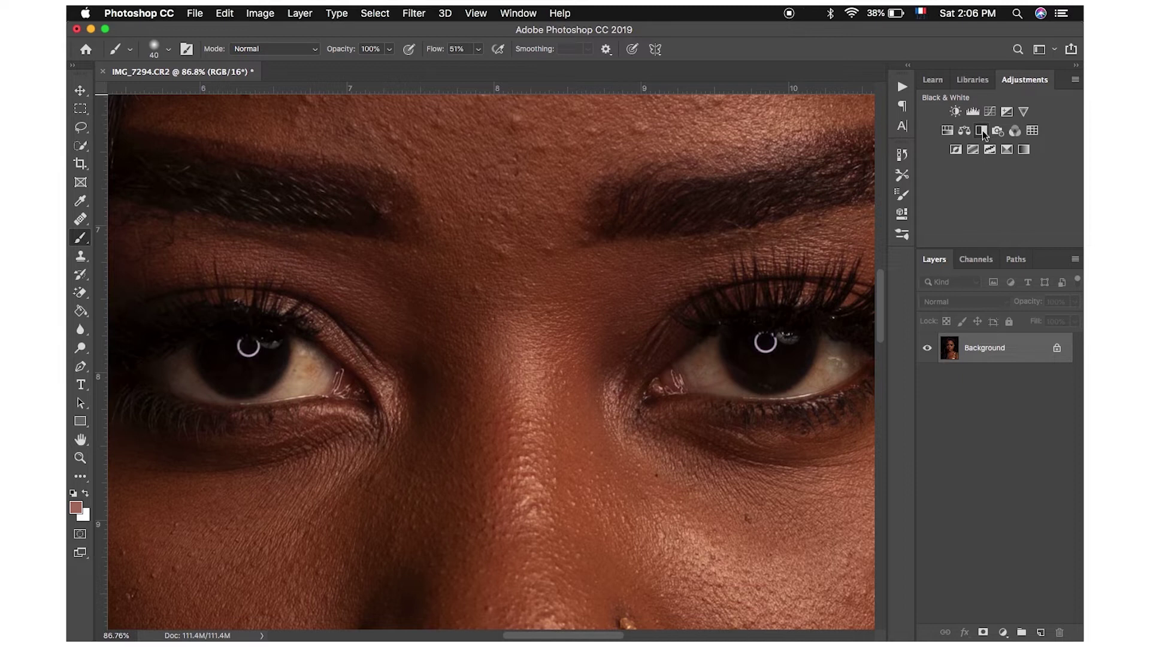
Step: Replace the Black & White adjustment with a new one, raising the Reds, Yellows and Cyans sliders
{"action": "left_click", "coordinate": [982, 130]}
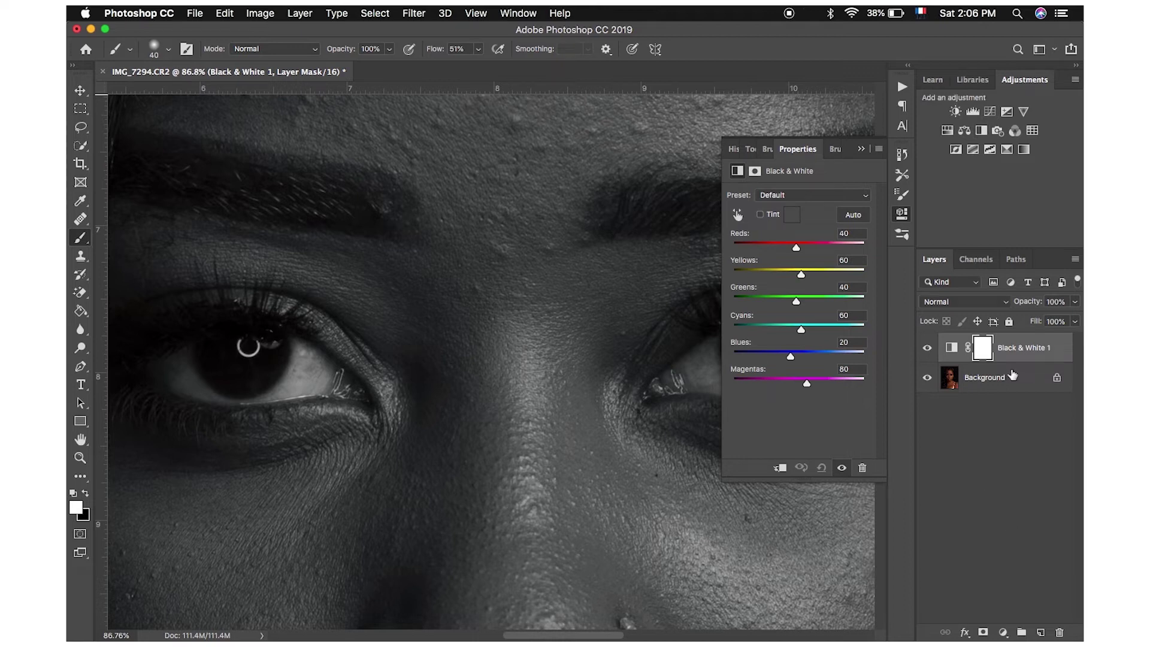
{"action": "key", "text": "Delete"}
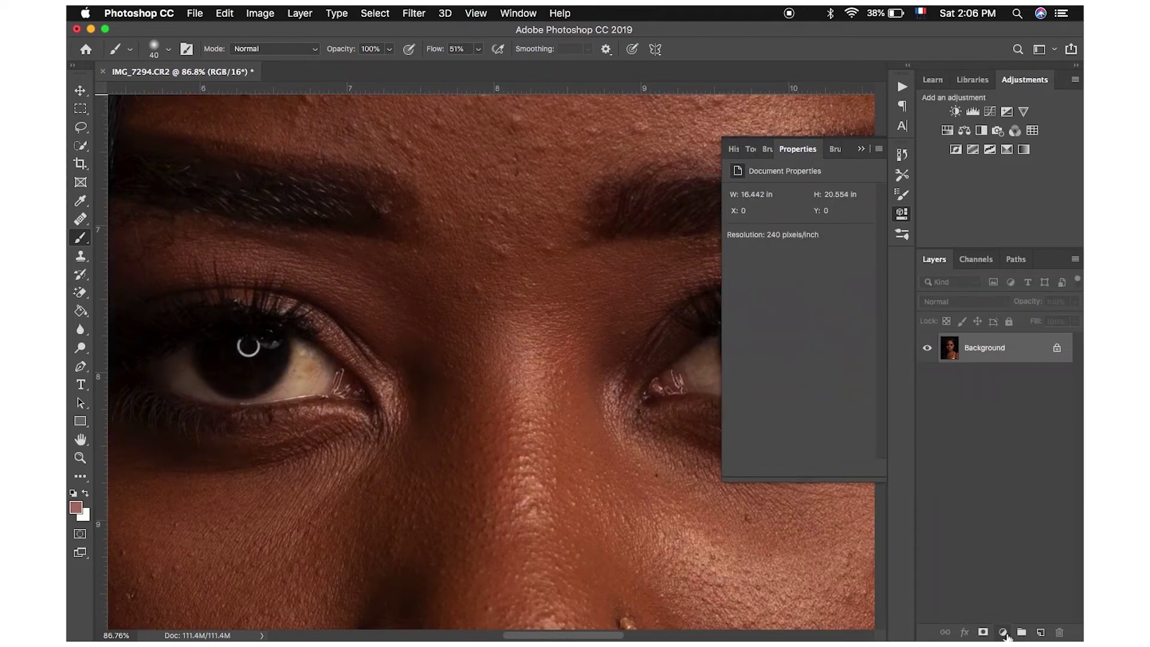
{"action": "left_click", "coordinate": [1004, 634]}
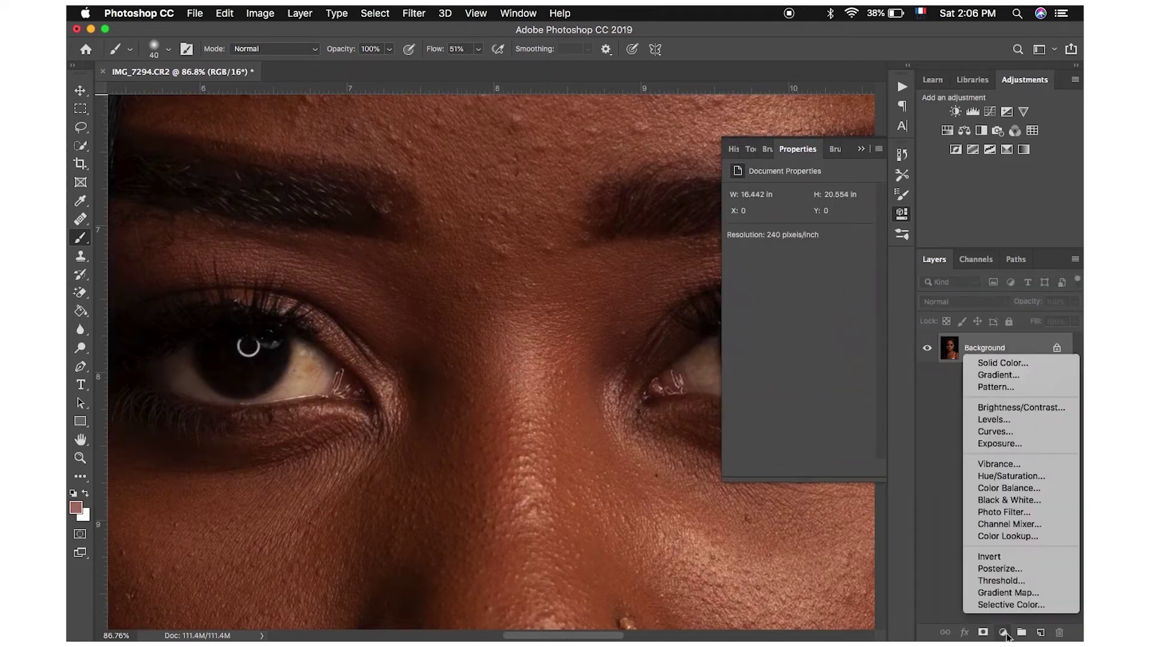
{"action": "left_click", "coordinate": [1024, 500]}
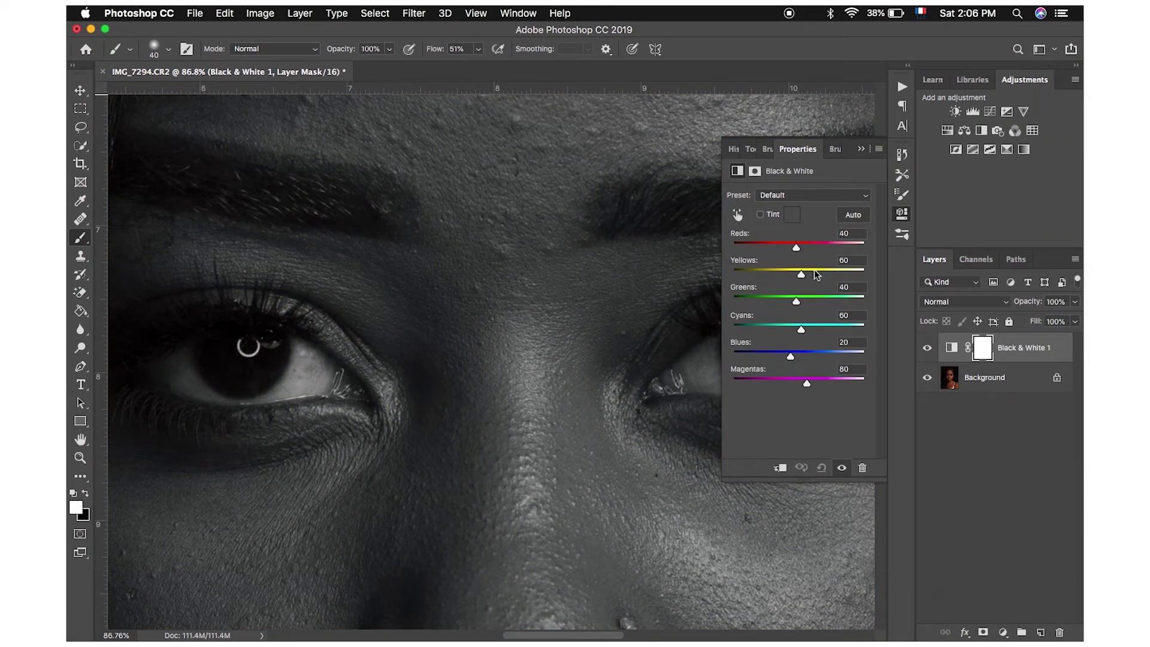
{"action": "left_click_drag", "start_coordinate": [801, 275], "coordinate": [815, 283]}
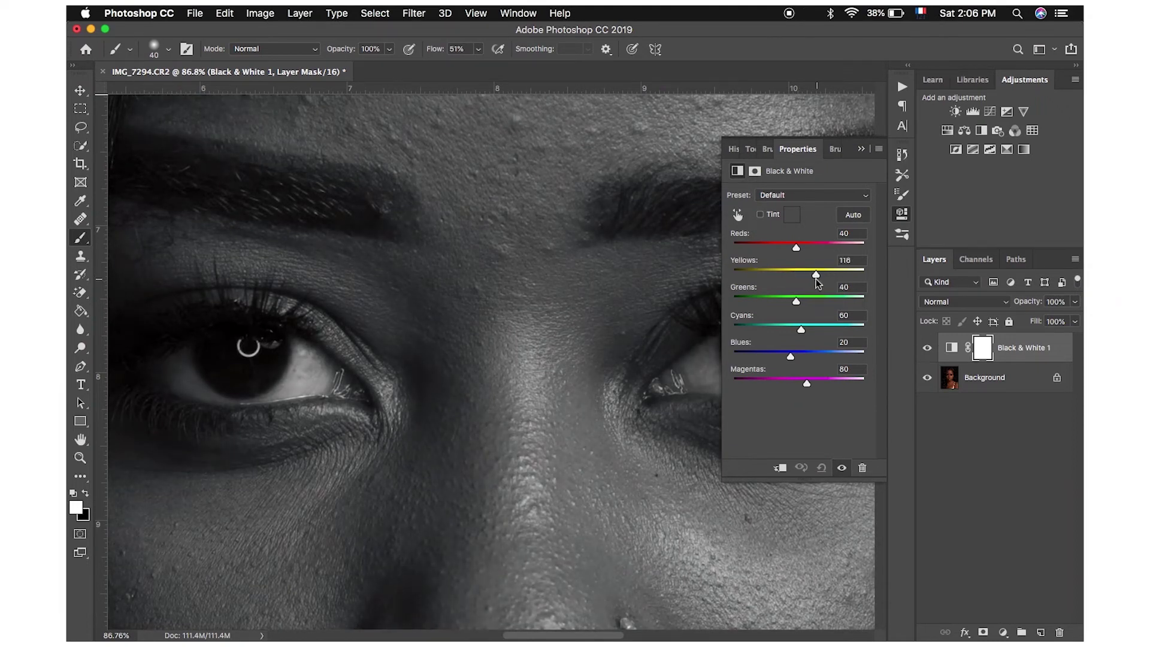
{"action": "left_click_drag", "start_coordinate": [796, 247], "coordinate": [811, 247]}
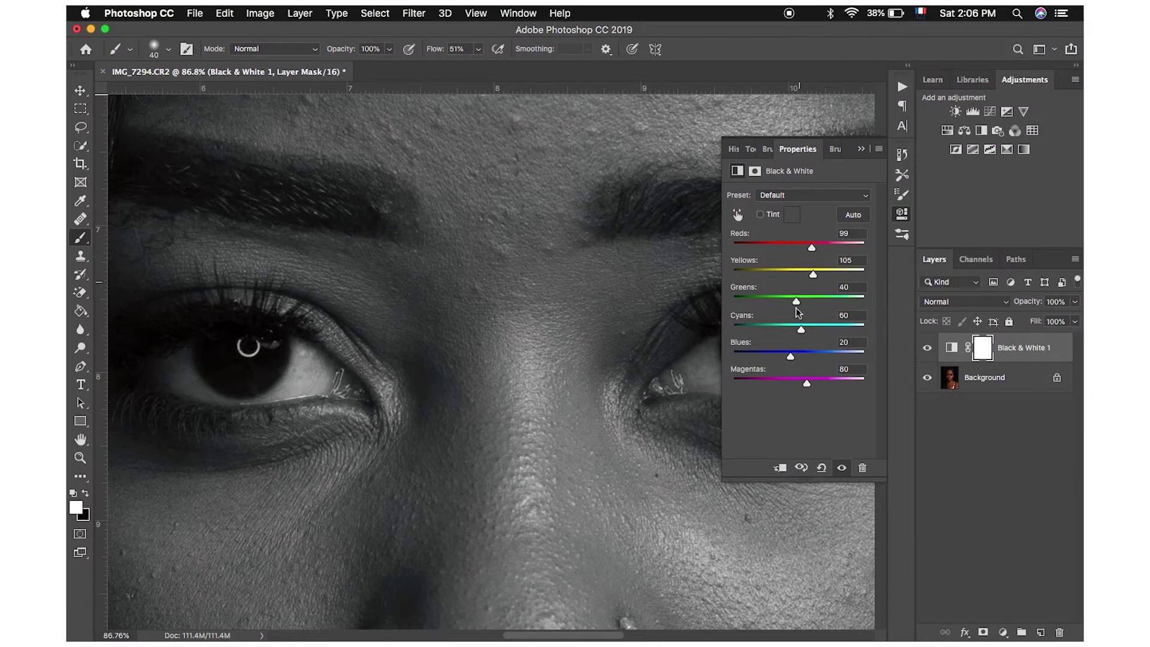
{"action": "mouse_move", "coordinate": [803, 337]}
{"action": "left_mouse_down"}
{"action": "mouse_move", "coordinate": [816, 337]}
{"action": "mouse_move", "coordinate": [787, 337]}
{"action": "mouse_move", "coordinate": [808, 335]}
{"action": "left_mouse_up"}
{"action": "left_click", "coordinate": [970, 349]}
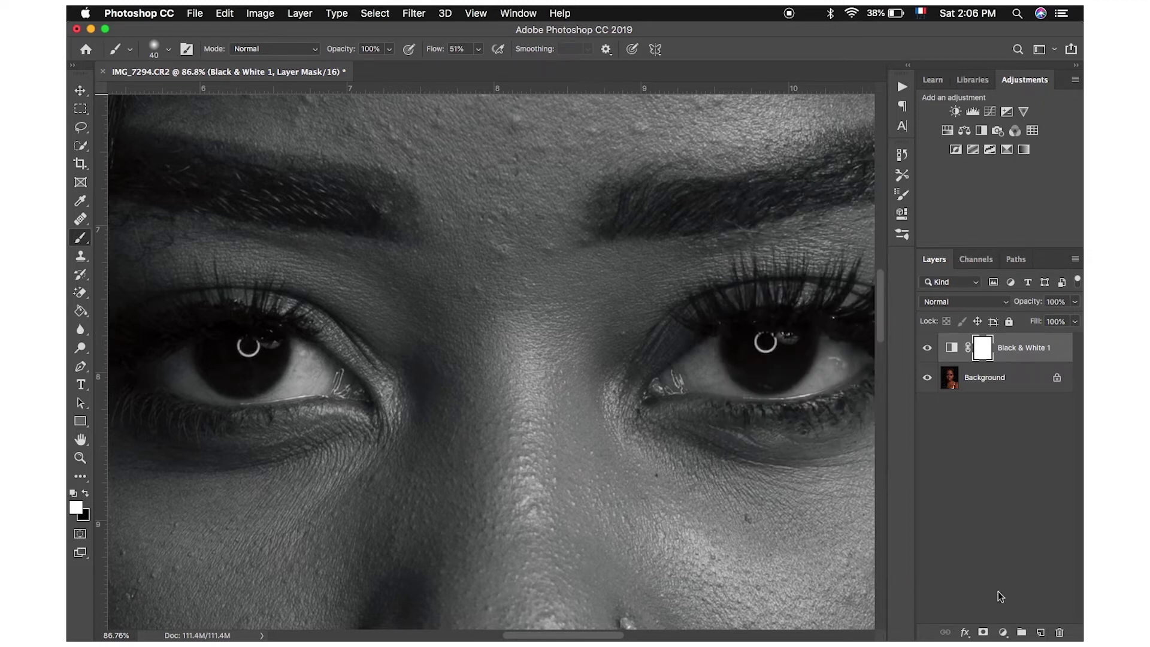
{"action": "left_click", "coordinate": [1003, 632]}
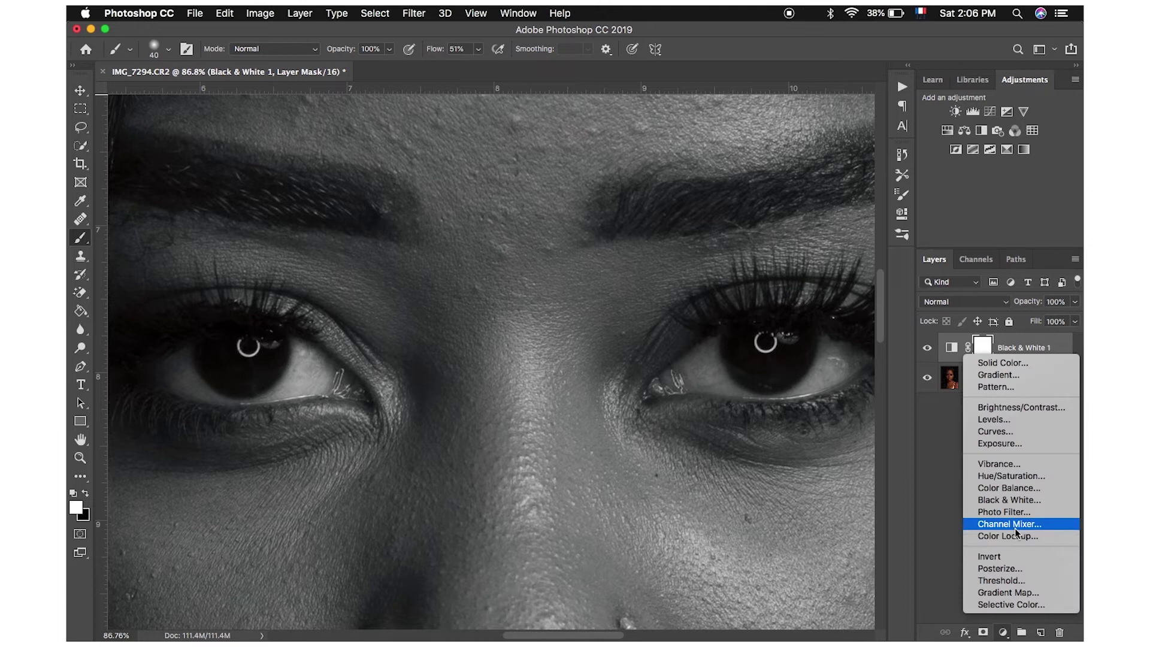
{"action": "left_click", "coordinate": [1015, 524]}
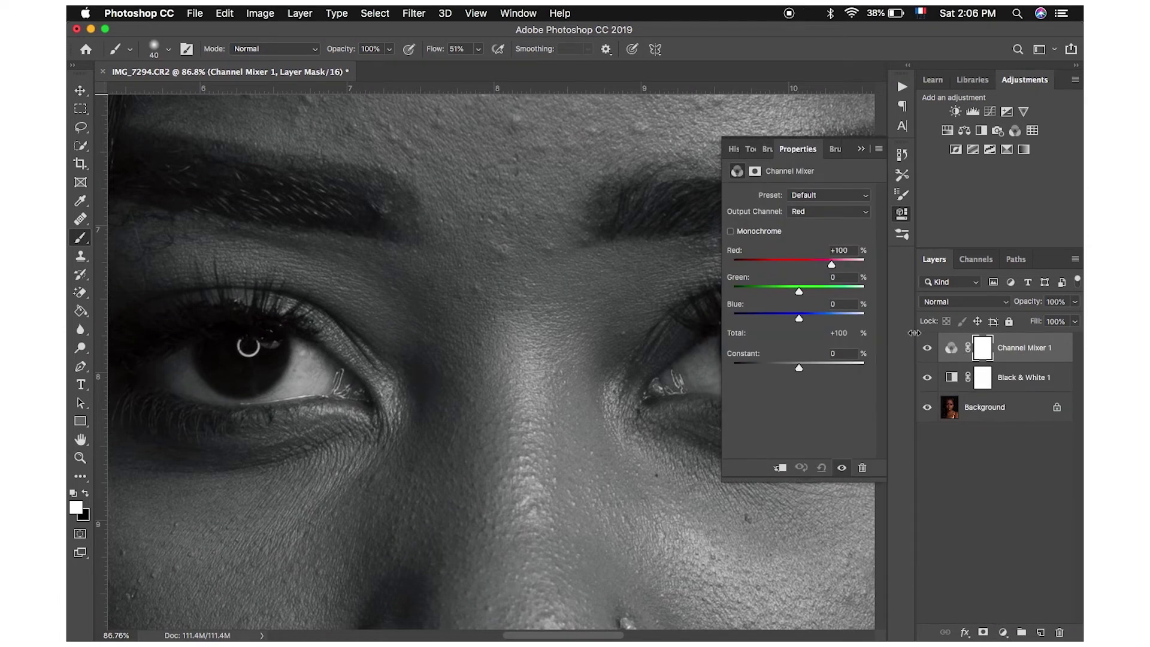
{"action": "key", "text": "ctrl+z"}
{"action": "left_click", "coordinate": [1003, 633]}
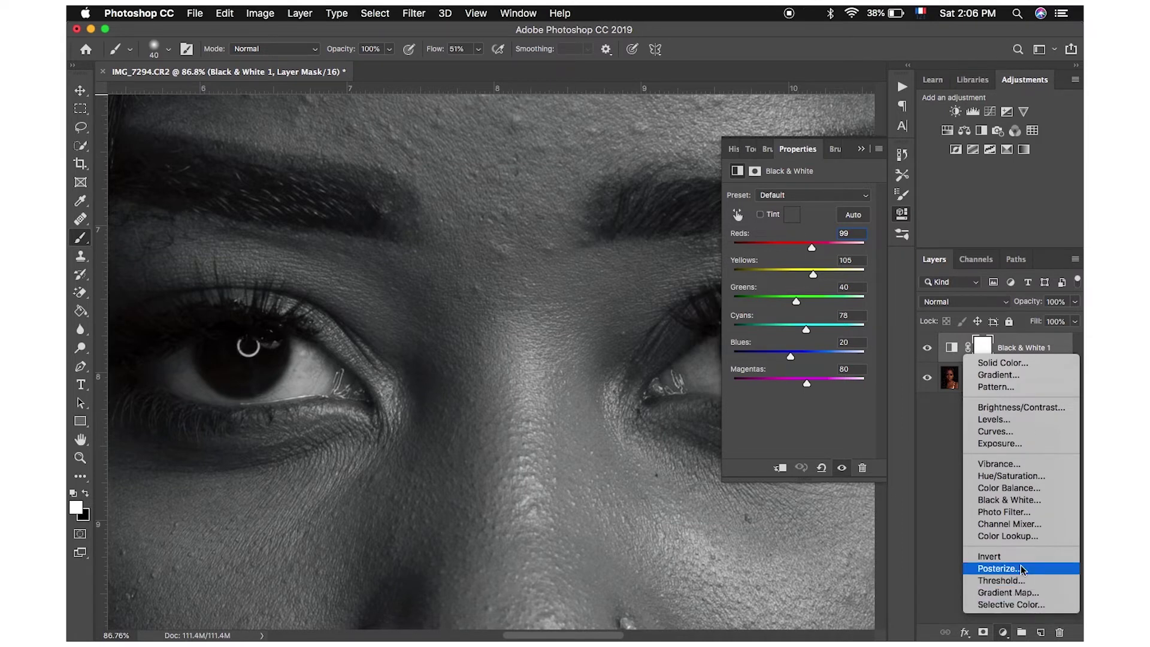
{"action": "left_click", "coordinate": [1001, 133]}
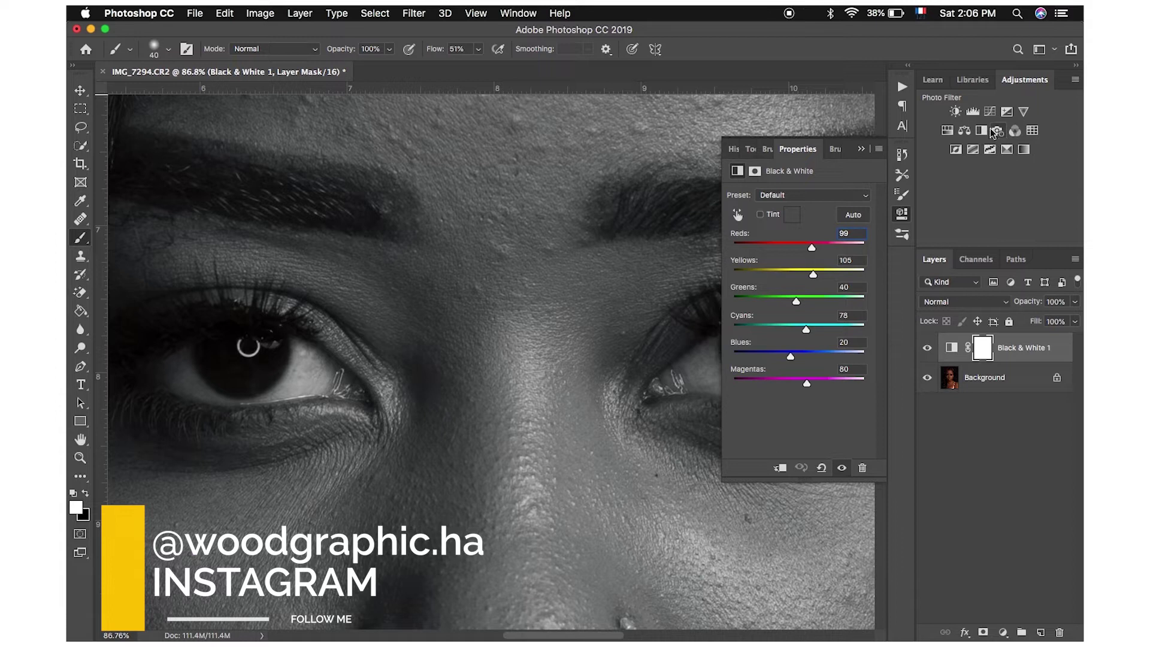
Step: Add a Photo Filter adjustment using Cooling Filter (82) at 13% density
{"action": "left_click", "coordinate": [999, 132]}
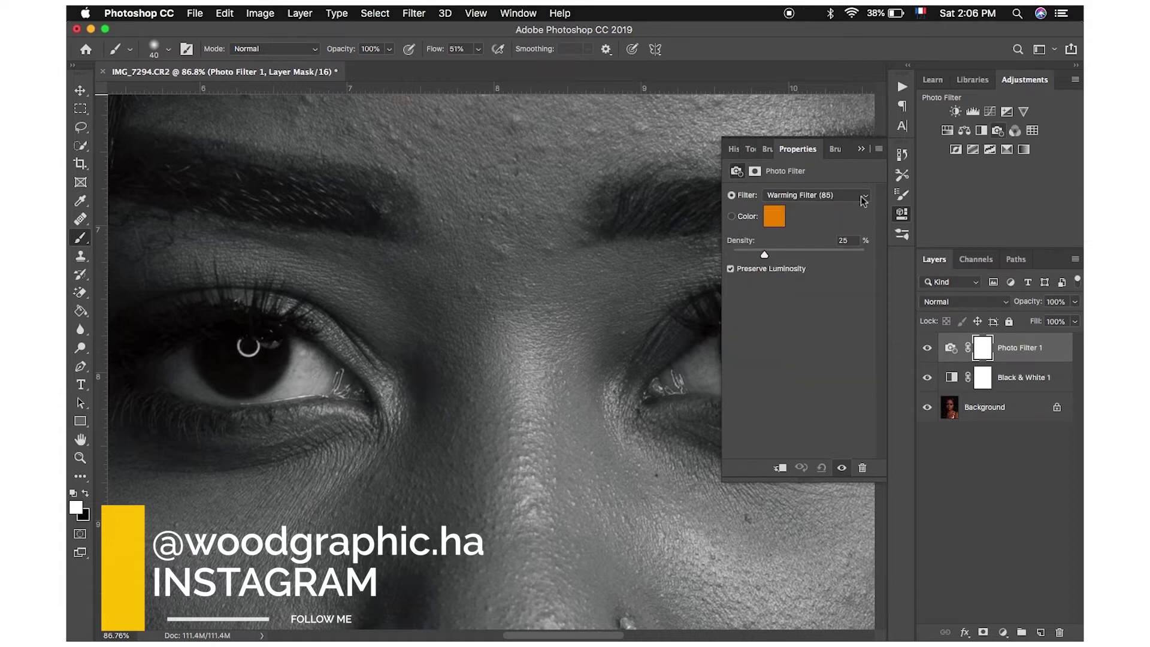
{"action": "left_click", "coordinate": [815, 193]}
{"action": "left_click", "coordinate": [816, 205]}
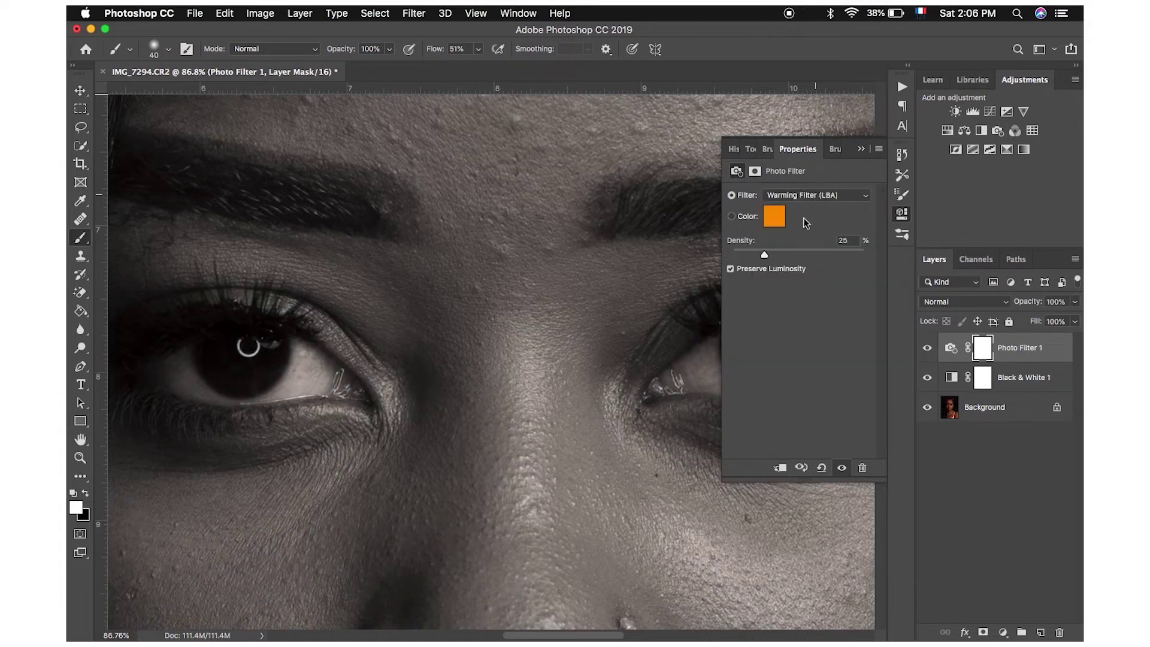
{"action": "left_click", "coordinate": [864, 194]}
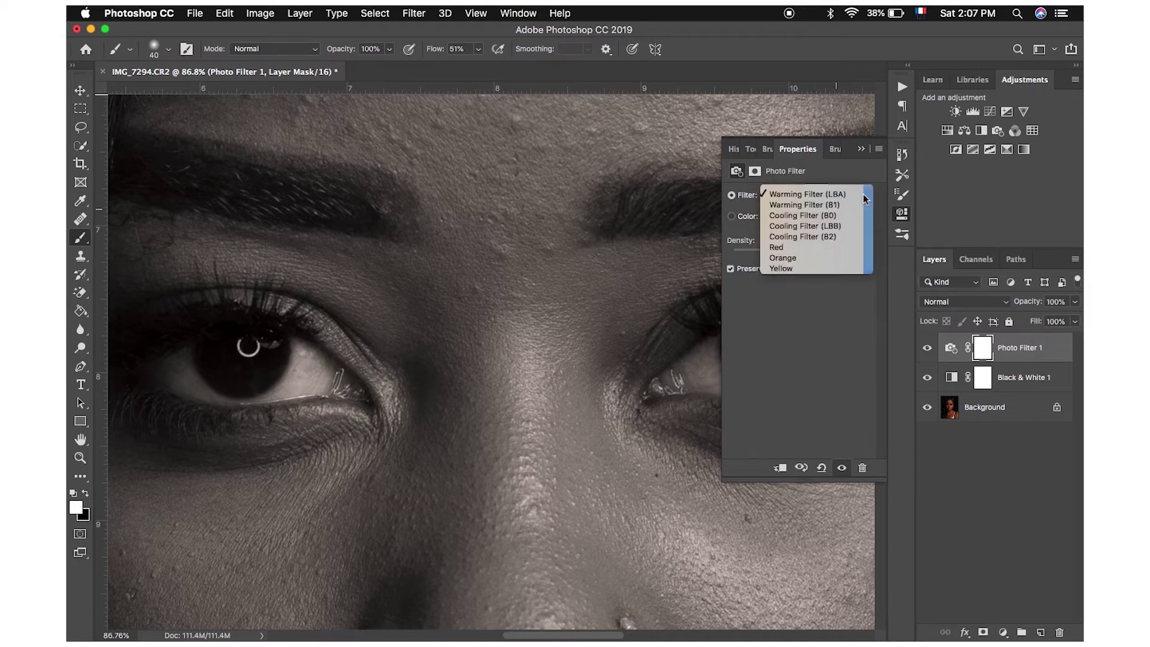
{"action": "left_click", "coordinate": [806, 226]}
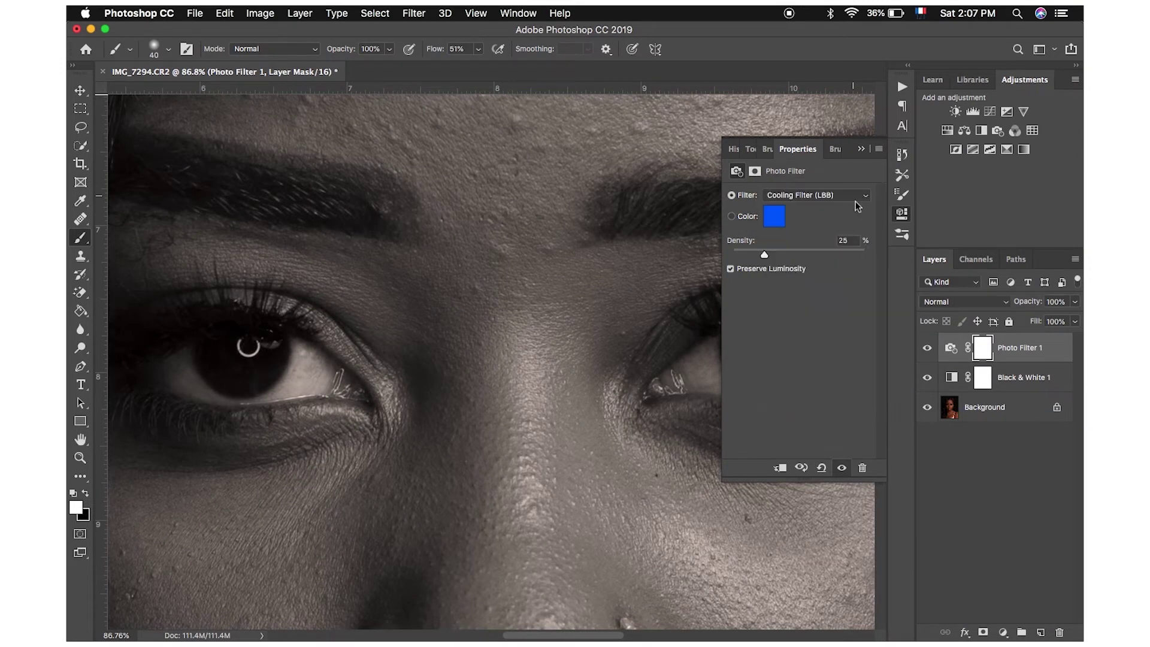
{"action": "left_click", "coordinate": [823, 195]}
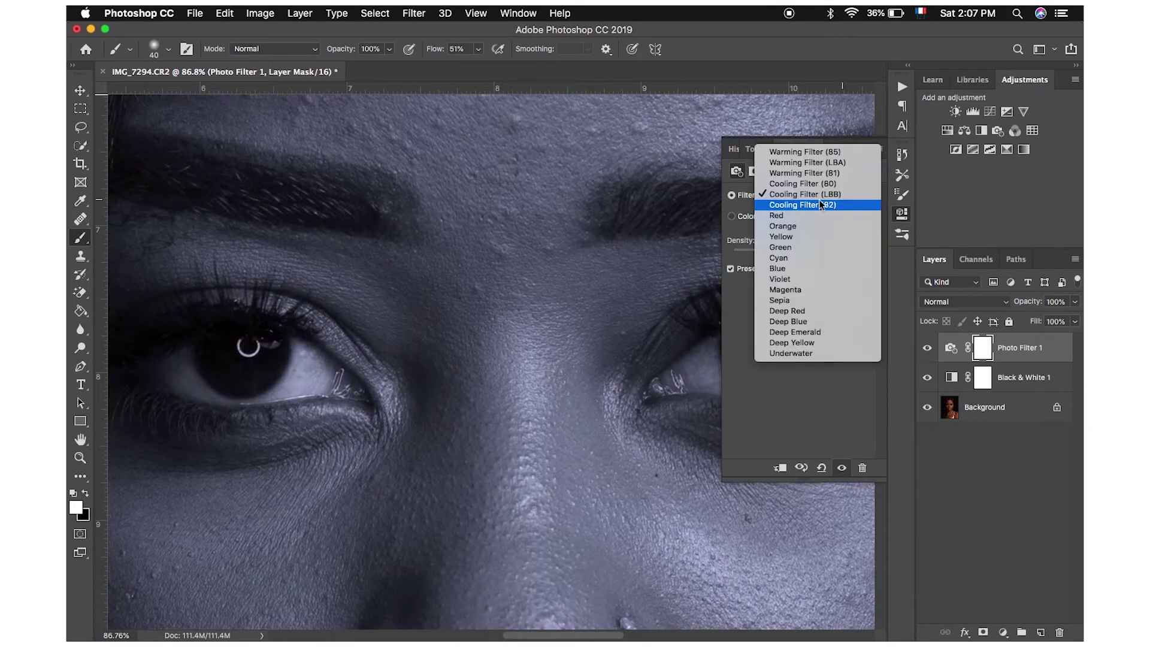
{"action": "left_click", "coordinate": [814, 208]}
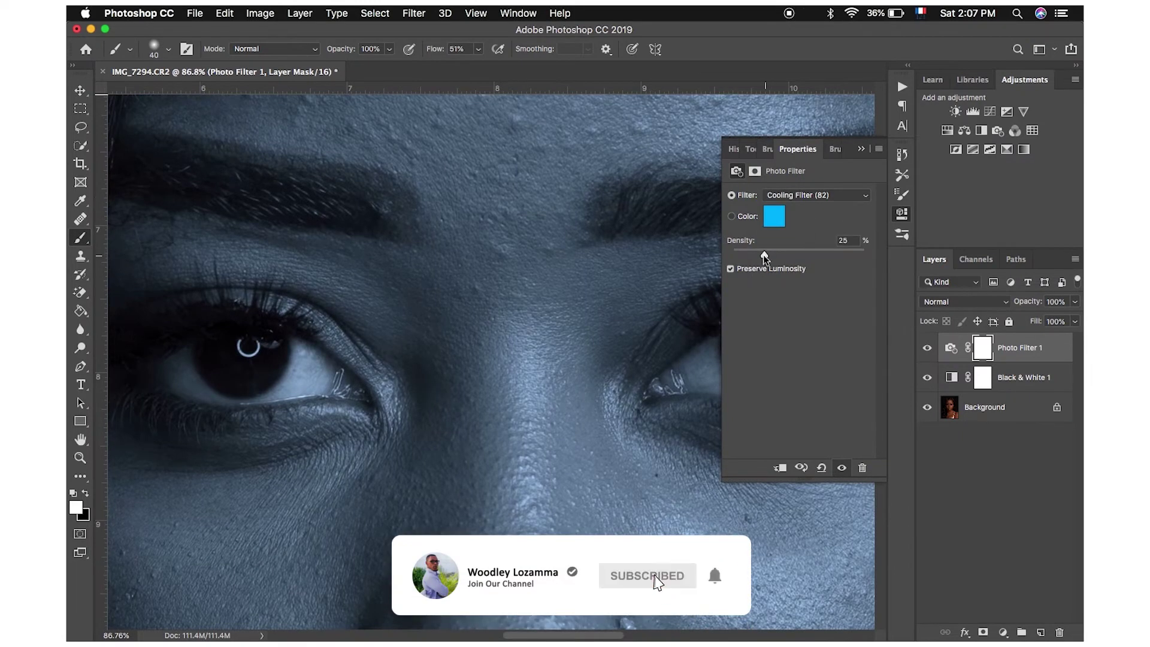
{"action": "left_click_drag", "start_coordinate": [763, 254], "coordinate": [755, 254]}
{"action": "left_click_drag", "start_coordinate": [751, 256], "coordinate": [748, 255]}
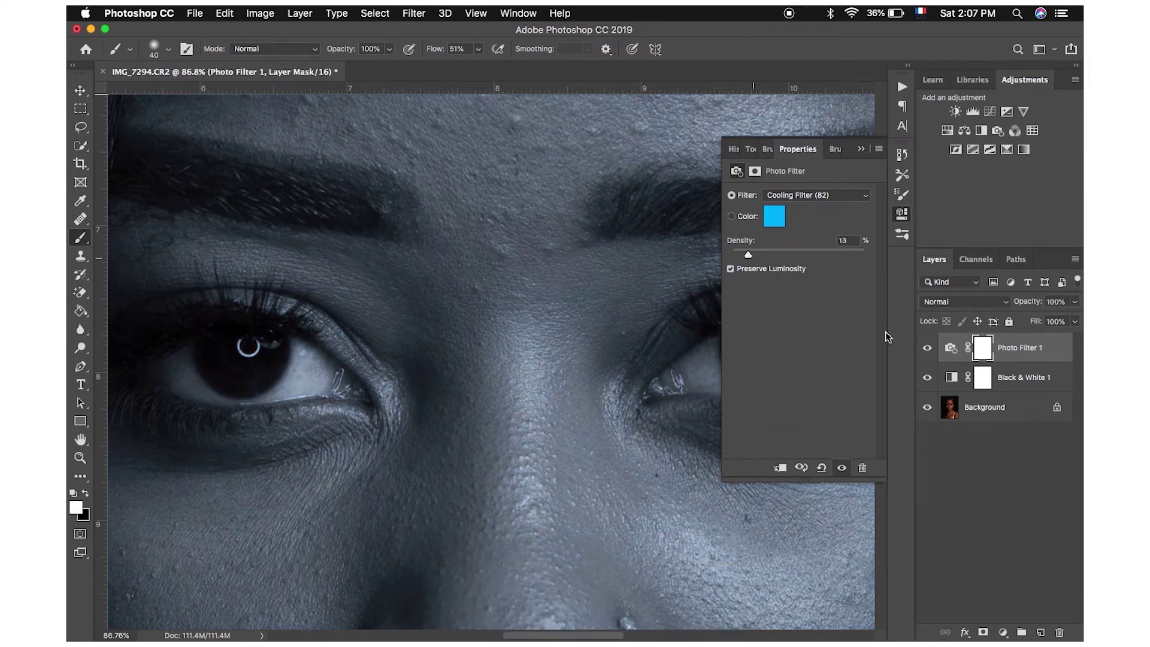
{"action": "left_click", "coordinate": [1020, 390], "text": "shift"}
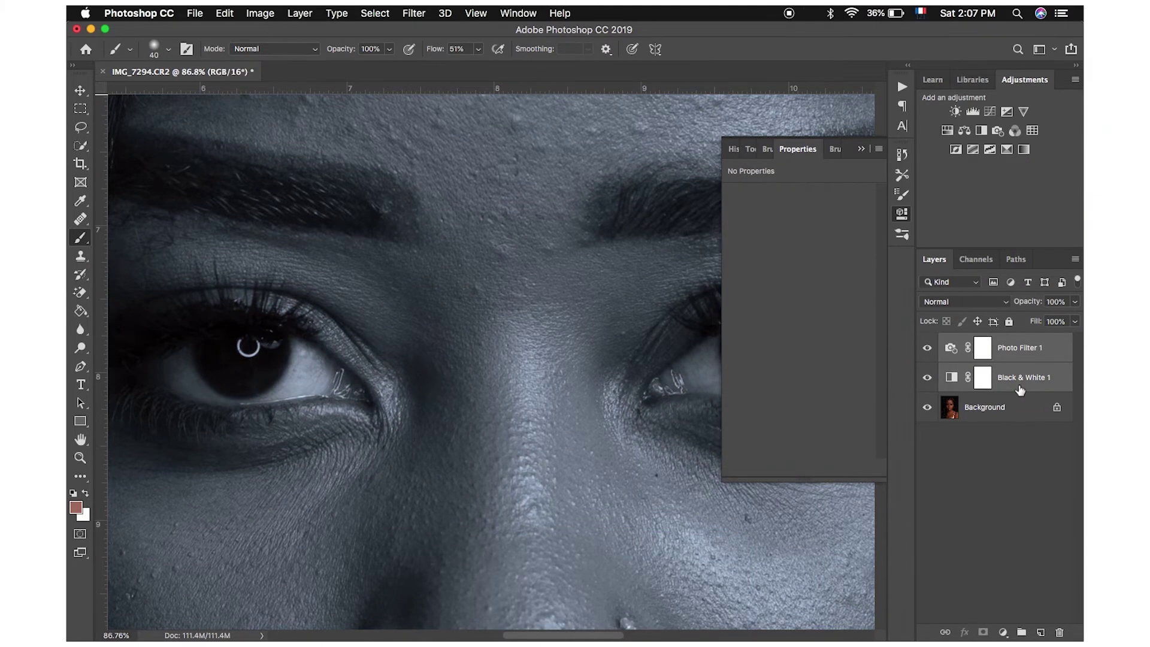
Step: Group the adjustment layers and add a mask, then undo both the mask and the grouping
{"action": "key", "text": "super+g"}
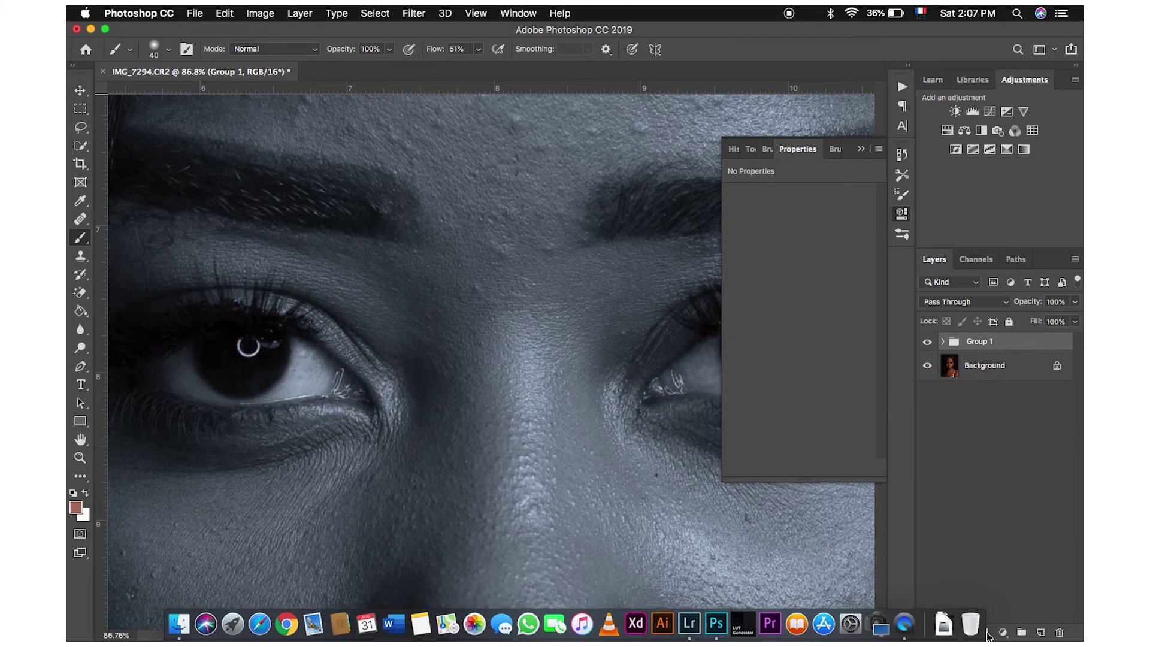
{"action": "left_click", "coordinate": [985, 633]}
{"action": "left_click", "coordinate": [861, 151]}
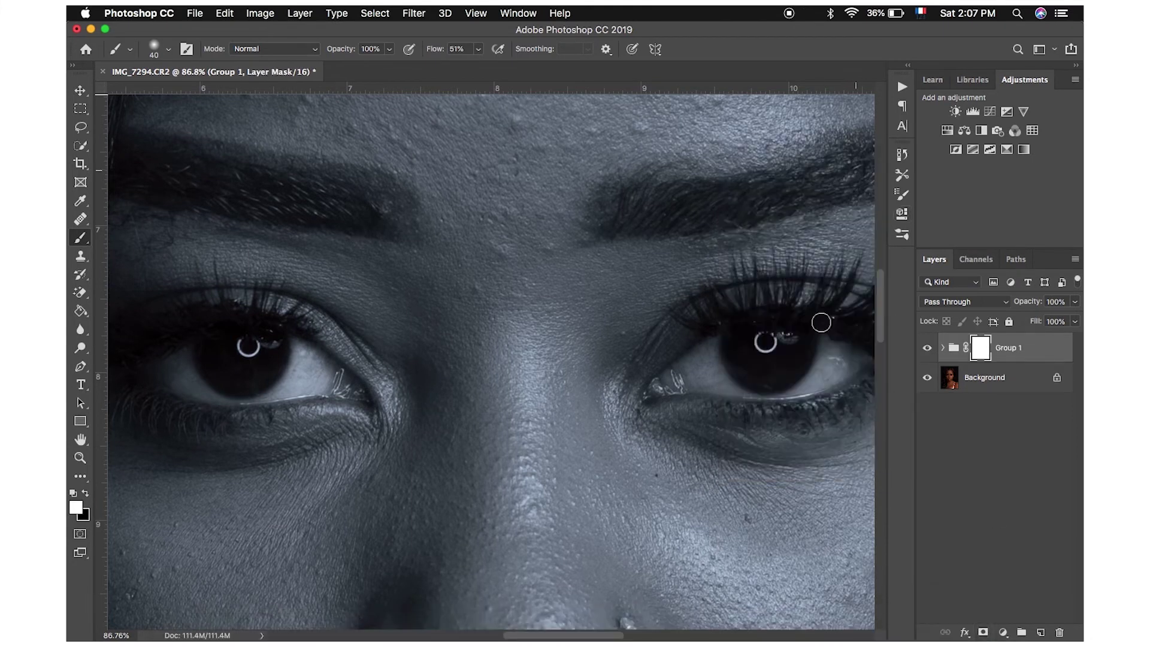
{"action": "key", "text": "v"}
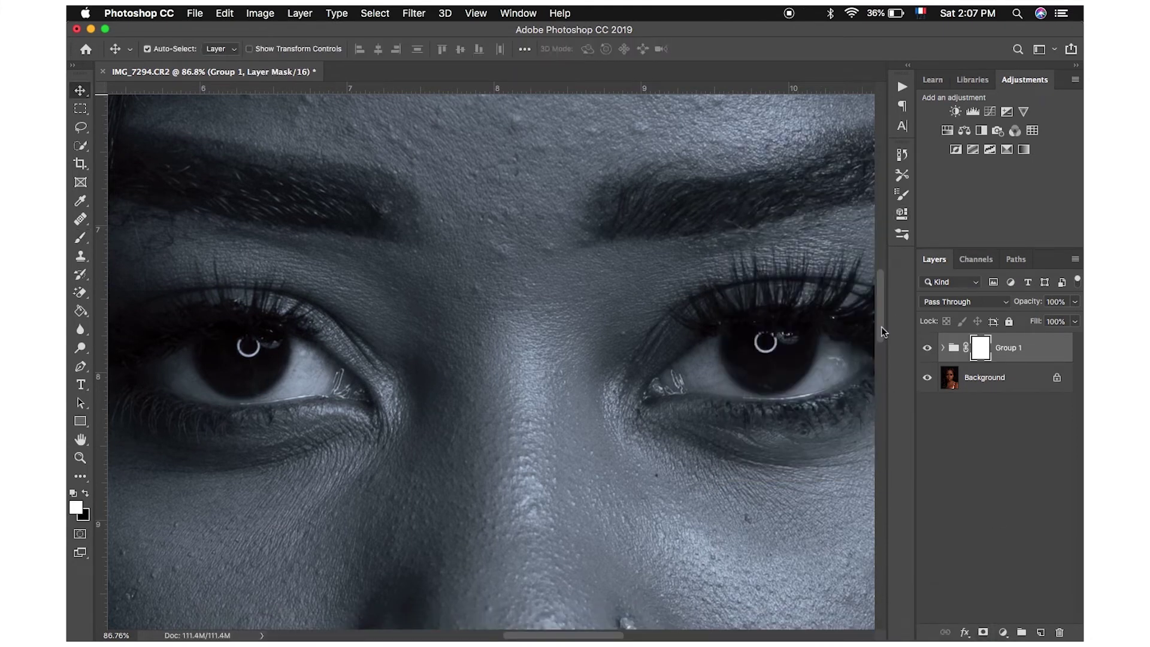
{"action": "key", "text": "super+t"}
{"action": "key", "text": "super+z"}
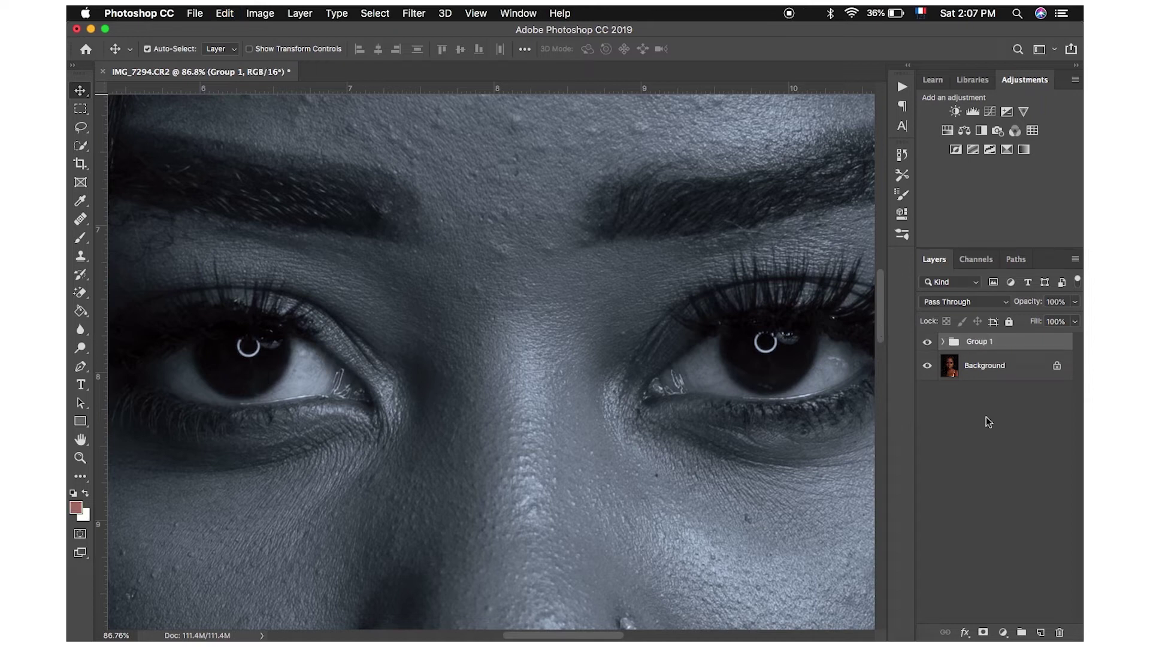
{"action": "key", "text": "super+z"}
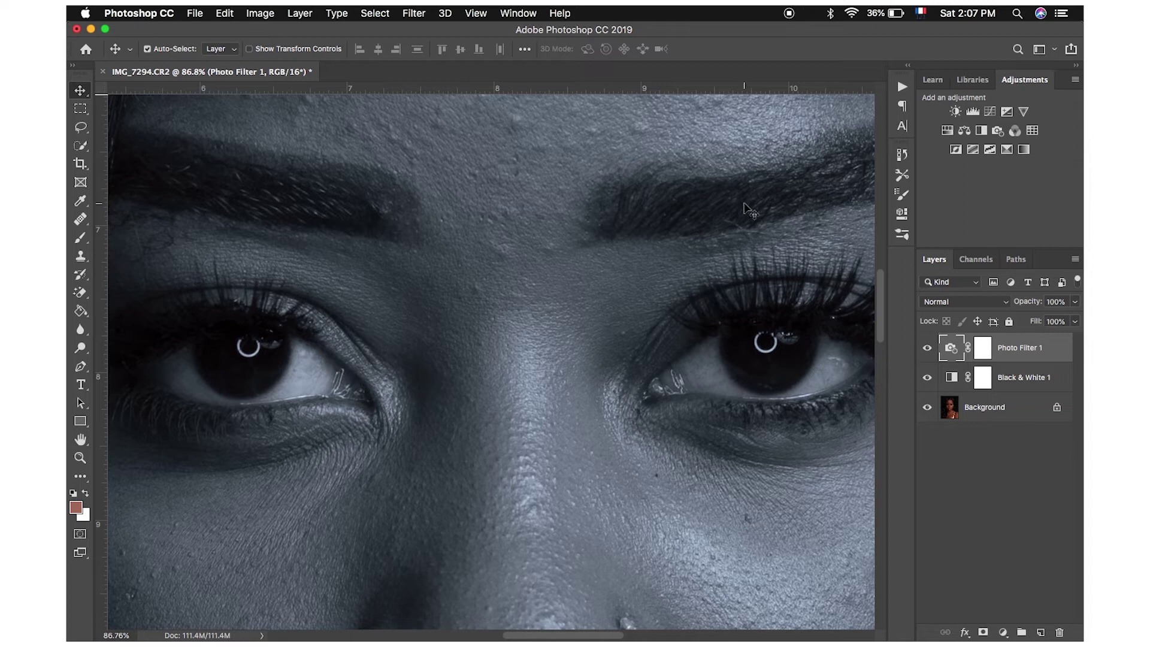
Step: Group Photo Filter 1 and Black & White 1 into Group 1 with an inverted black mask
{"action": "left_click", "coordinate": [949, 461]}
{"action": "left_click", "coordinate": [1020, 360]}
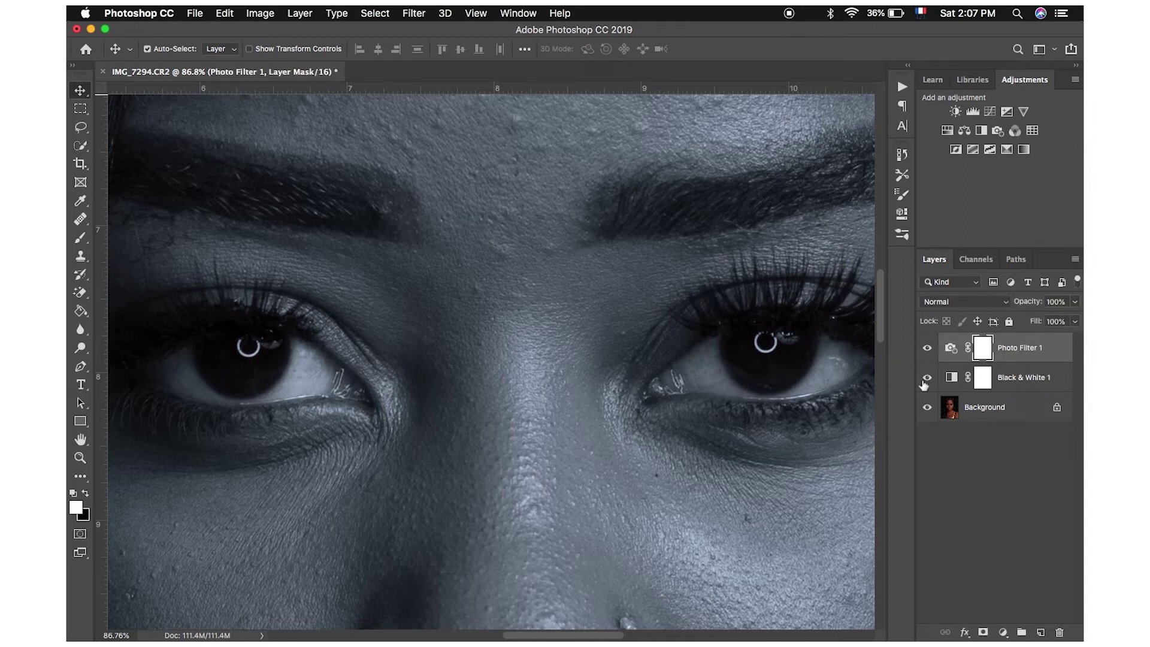
{"action": "left_click", "coordinate": [1028, 381], "text": "shift"}
{"action": "key", "text": "ctrl+g"}
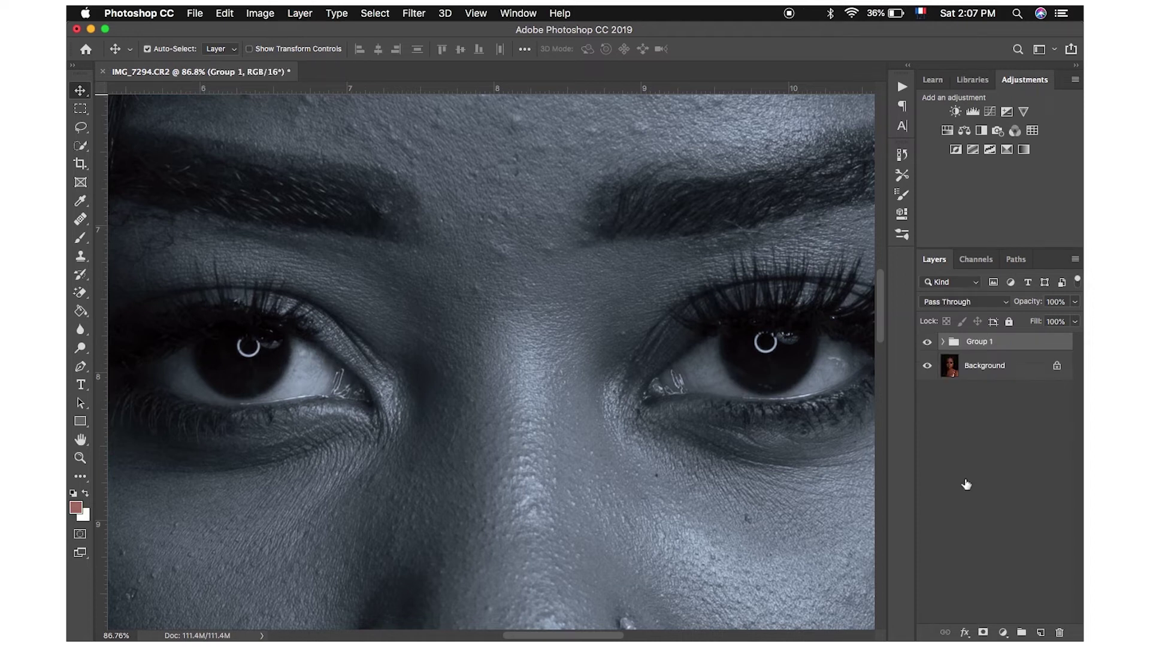
{"action": "left_click", "coordinate": [969, 440]}
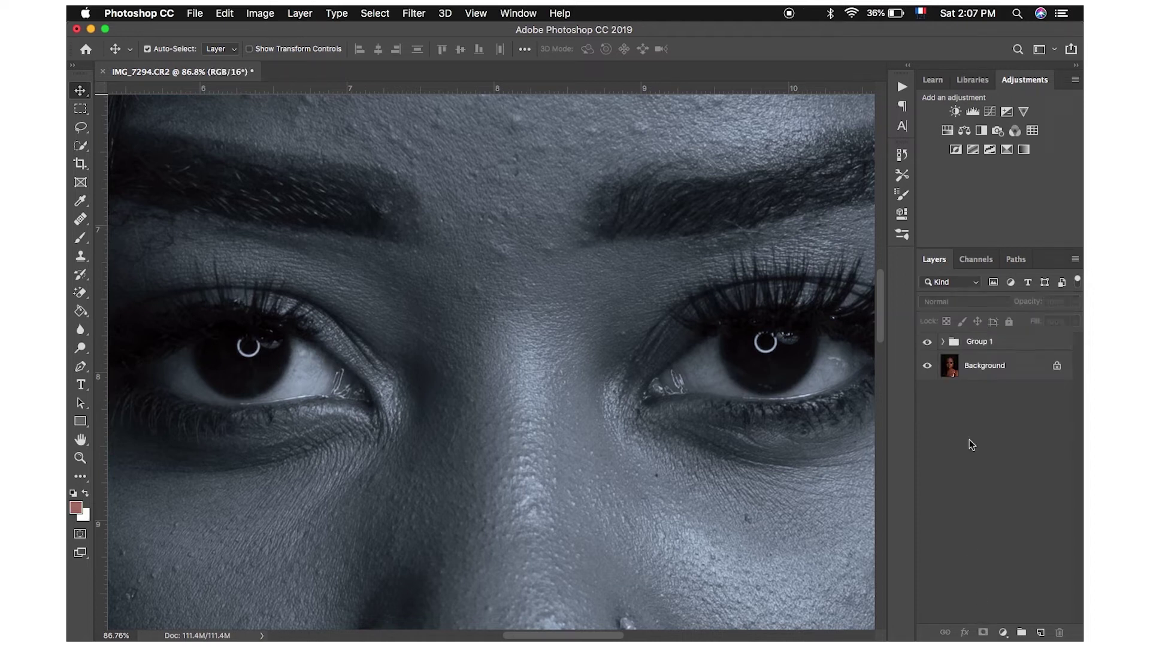
{"action": "left_click", "coordinate": [994, 340]}
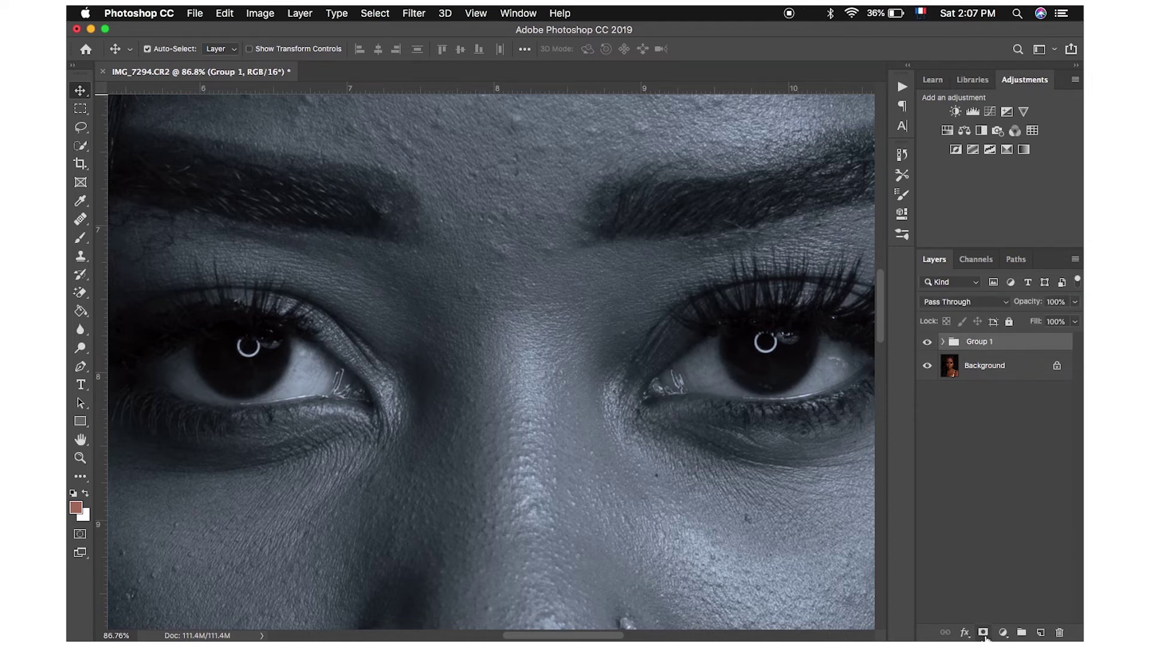
{"action": "left_click", "coordinate": [983, 633]}
{"action": "key", "text": "super+i"}
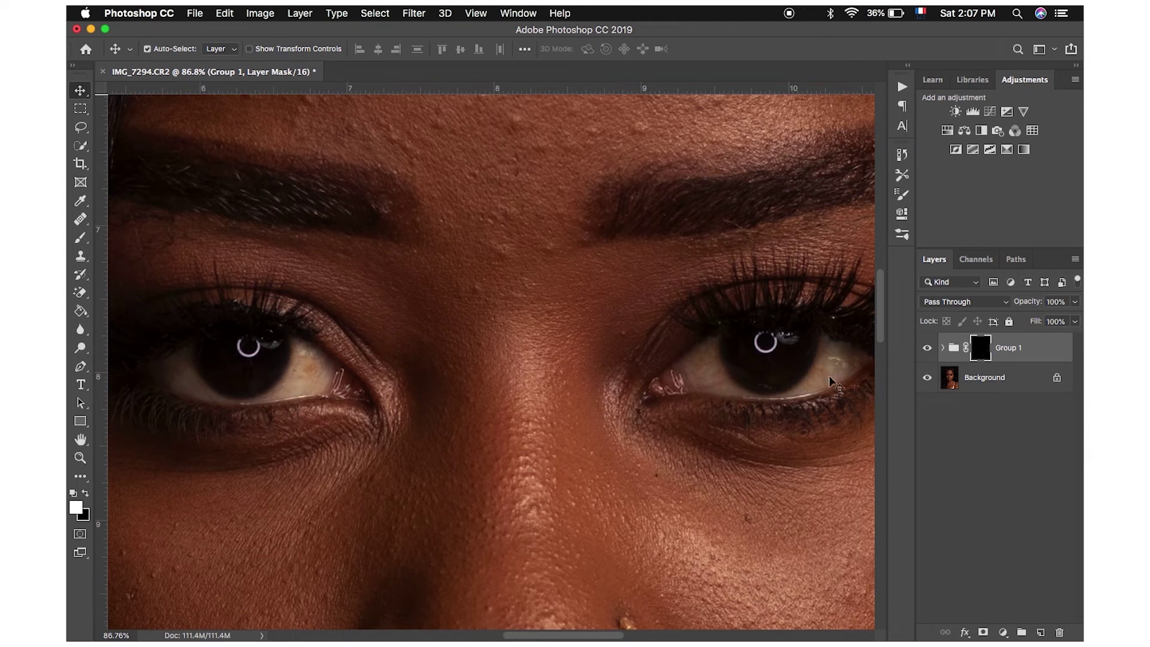
Step: Paint white on Group 1's mask with a smaller brush around the left eye's white
{"action": "key", "text": "b"}
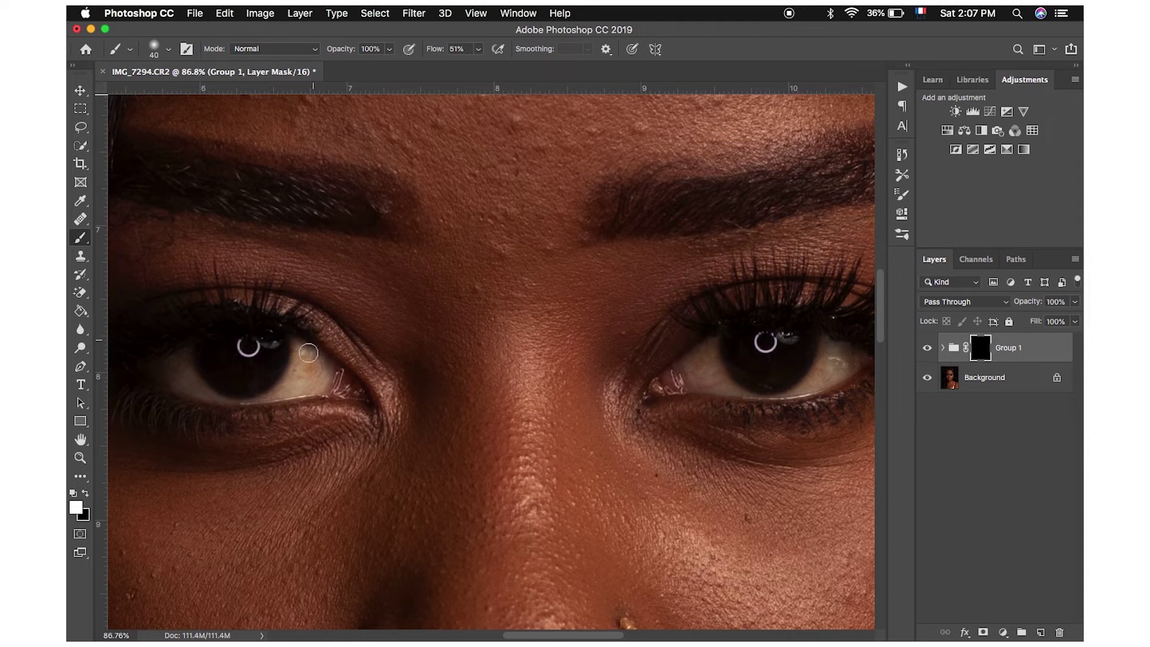
{"action": "mouse_move", "coordinate": [298, 364]}
{"action": "left_mouse_down"}
{"action": "mouse_move", "coordinate": [318, 364]}
{"action": "mouse_move", "coordinate": [296, 362]}
{"action": "left_mouse_up"}
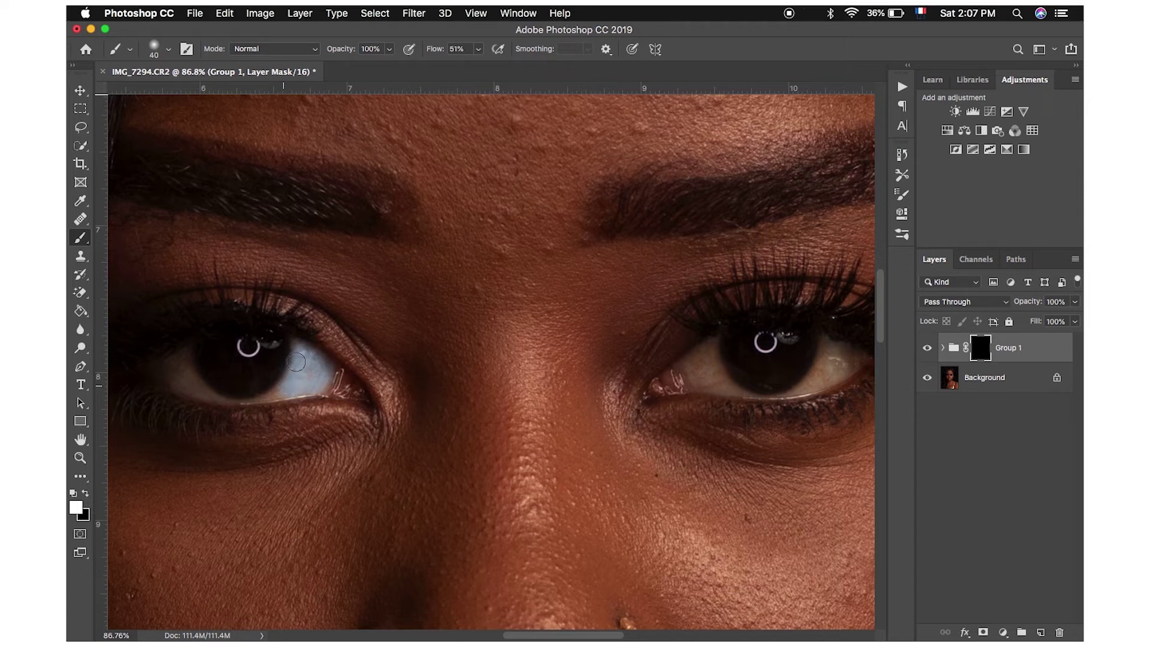
{"action": "key", "text": "bracketleft"}
{"action": "left_click_drag", "start_coordinate": [298, 348], "coordinate": [297, 342]}
{"action": "left_click_drag", "start_coordinate": [277, 394], "coordinate": [308, 377]}
{"action": "mouse_move", "coordinate": [229, 403]}
{"action": "left_mouse_down"}
{"action": "mouse_move", "coordinate": [159, 375]}
{"action": "mouse_move", "coordinate": [174, 357]}
{"action": "mouse_move", "coordinate": [188, 374]}
{"action": "left_mouse_up"}
{"action": "mouse_move", "coordinate": [169, 367]}
{"action": "left_mouse_down"}
{"action": "mouse_move", "coordinate": [218, 403]}
{"action": "mouse_move", "coordinate": [260, 403]}
{"action": "mouse_move", "coordinate": [291, 380]}
{"action": "mouse_move", "coordinate": [295, 340]}
{"action": "mouse_move", "coordinate": [248, 389]}
{"action": "mouse_move", "coordinate": [201, 383]}
{"action": "mouse_move", "coordinate": [184, 343]}
{"action": "left_mouse_up"}
Step: Reset colours to black and white and paint the right eye's white on the mask
{"action": "key", "text": "x"}
{"action": "left_click", "coordinate": [86, 495]}
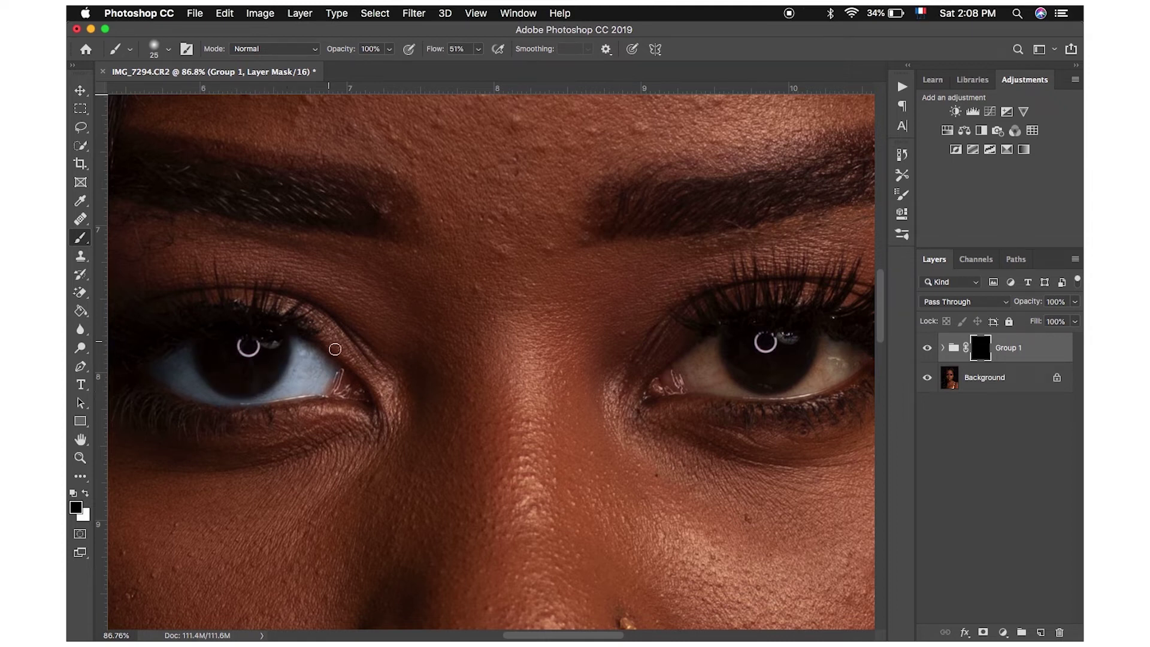
{"action": "key", "text": "x"}
{"action": "mouse_move", "coordinate": [676, 367]}
{"action": "left_mouse_down"}
{"action": "mouse_move", "coordinate": [712, 358]}
{"action": "mouse_move", "coordinate": [722, 388]}
{"action": "mouse_move", "coordinate": [701, 346]}
{"action": "mouse_move", "coordinate": [706, 377]}
{"action": "mouse_move", "coordinate": [711, 362]}
{"action": "mouse_move", "coordinate": [720, 383]}
{"action": "mouse_move", "coordinate": [685, 380]}
{"action": "mouse_move", "coordinate": [730, 382]}
{"action": "mouse_move", "coordinate": [714, 336]}
{"action": "mouse_move", "coordinate": [696, 361]}
{"action": "mouse_move", "coordinate": [735, 393]}
{"action": "mouse_move", "coordinate": [797, 393]}
{"action": "mouse_move", "coordinate": [827, 336]}
{"action": "mouse_move", "coordinate": [865, 354]}
{"action": "mouse_move", "coordinate": [834, 382]}
{"action": "mouse_move", "coordinate": [835, 349]}
{"action": "mouse_move", "coordinate": [836, 371]}
{"action": "mouse_move", "coordinate": [838, 352]}
{"action": "mouse_move", "coordinate": [858, 362]}
{"action": "mouse_move", "coordinate": [835, 341]}
{"action": "mouse_move", "coordinate": [810, 383]}
{"action": "left_mouse_up"}
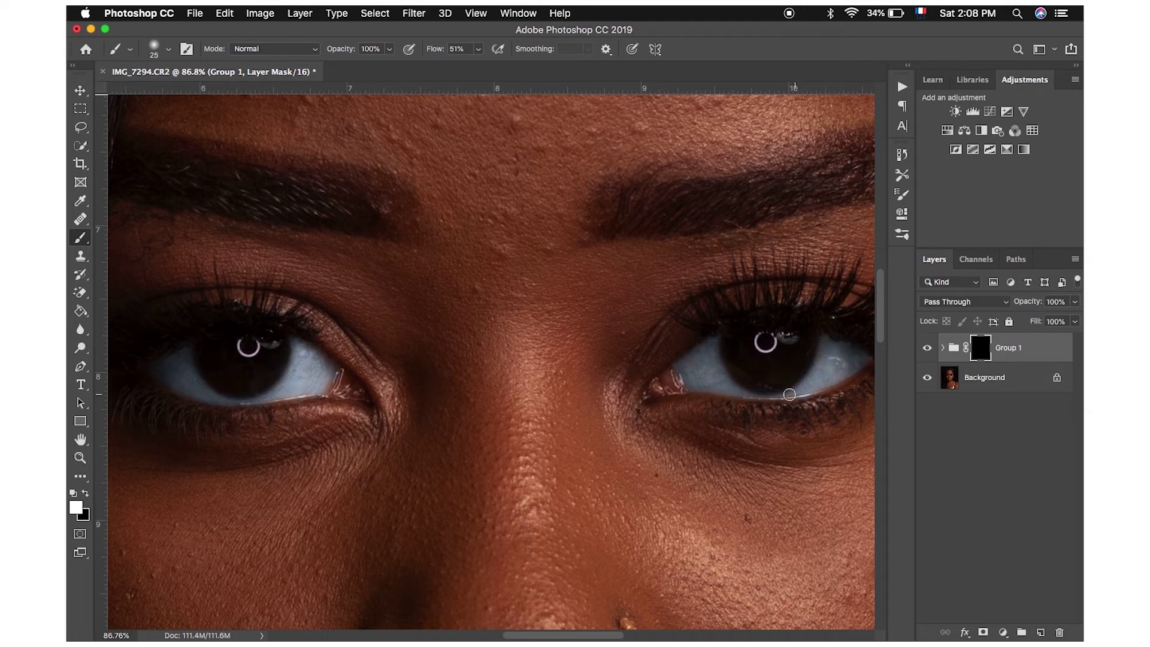
{"action": "key", "text": "x"}
Step: Set Photo Filter 1 density to 3 and Group 1 opacity to about 51%
{"action": "key", "text": "v"}
{"action": "left_click", "coordinate": [939, 348]}
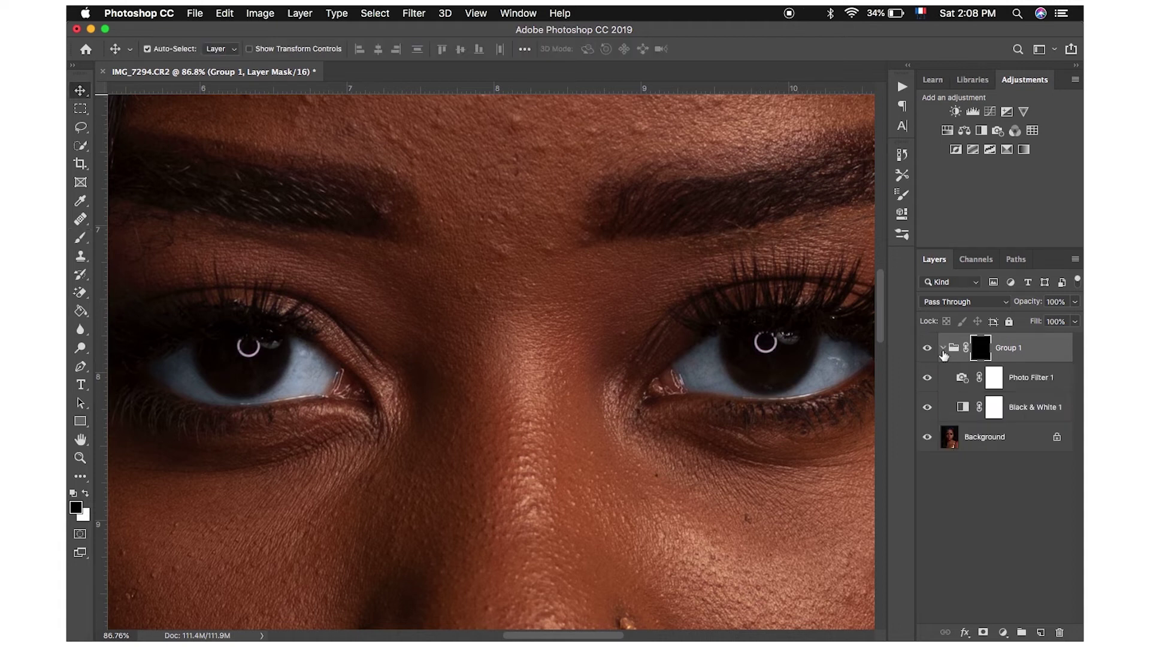
{"action": "double_click", "coordinate": [962, 377]}
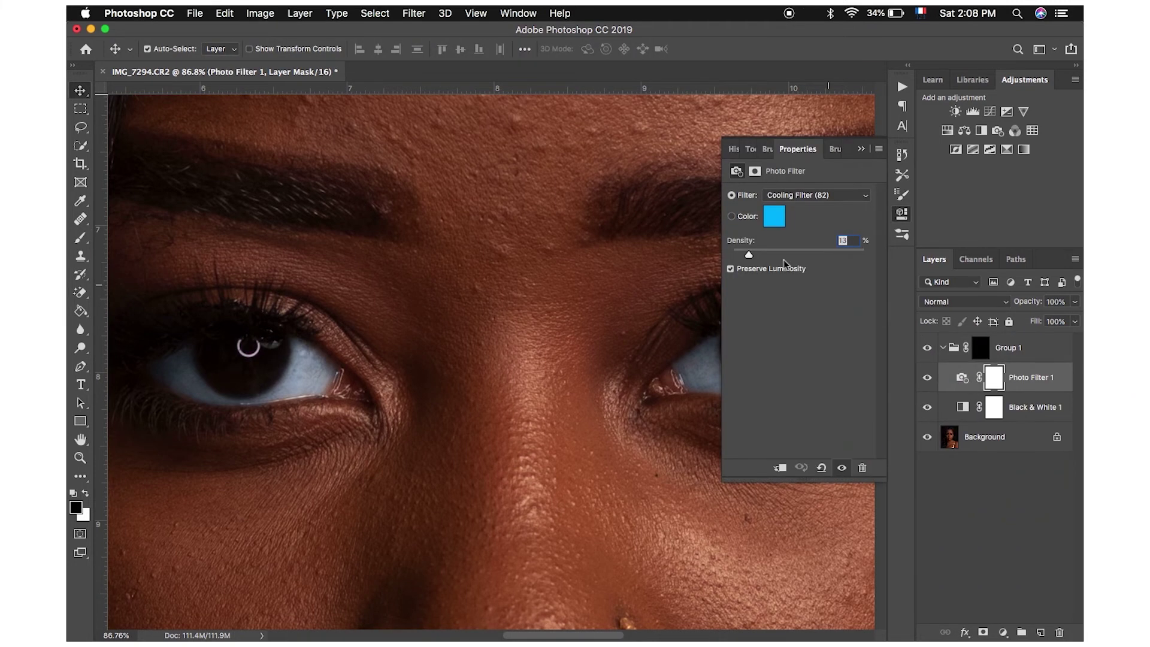
{"action": "mouse_move", "coordinate": [745, 257]}
{"action": "left_mouse_down"}
{"action": "mouse_move", "coordinate": [734, 257]}
{"action": "mouse_move", "coordinate": [744, 256]}
{"action": "left_mouse_up"}
{"action": "left_click", "coordinate": [896, 233]}
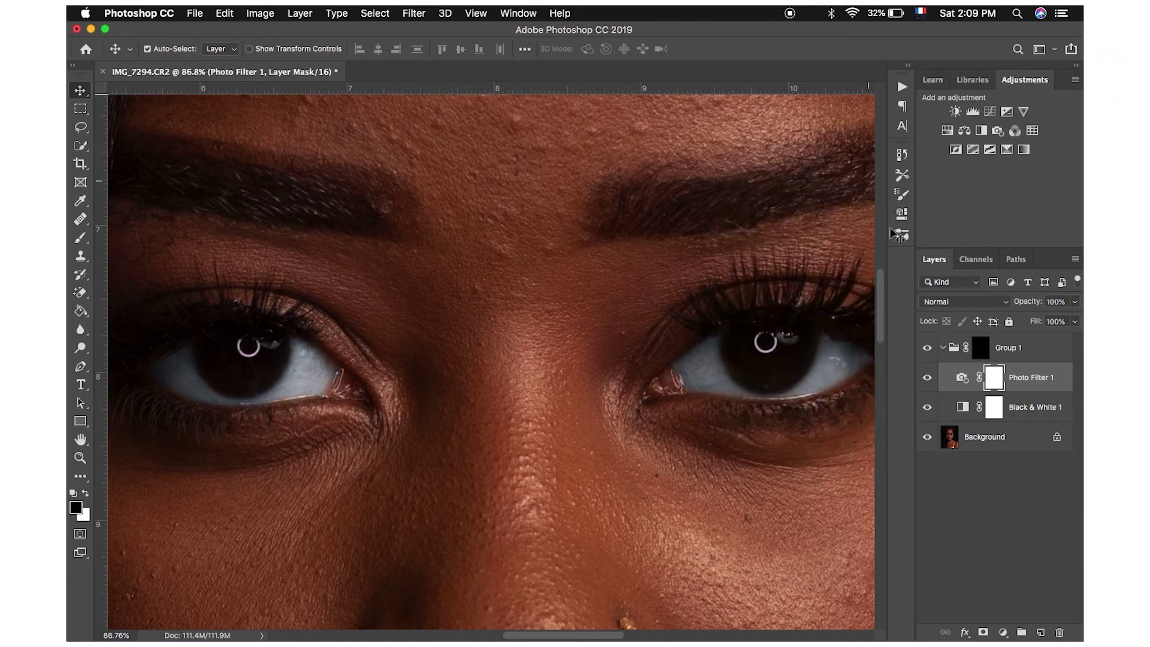
{"action": "left_click", "coordinate": [943, 348]}
{"action": "left_click_drag", "start_coordinate": [1032, 304], "coordinate": [998, 304]}
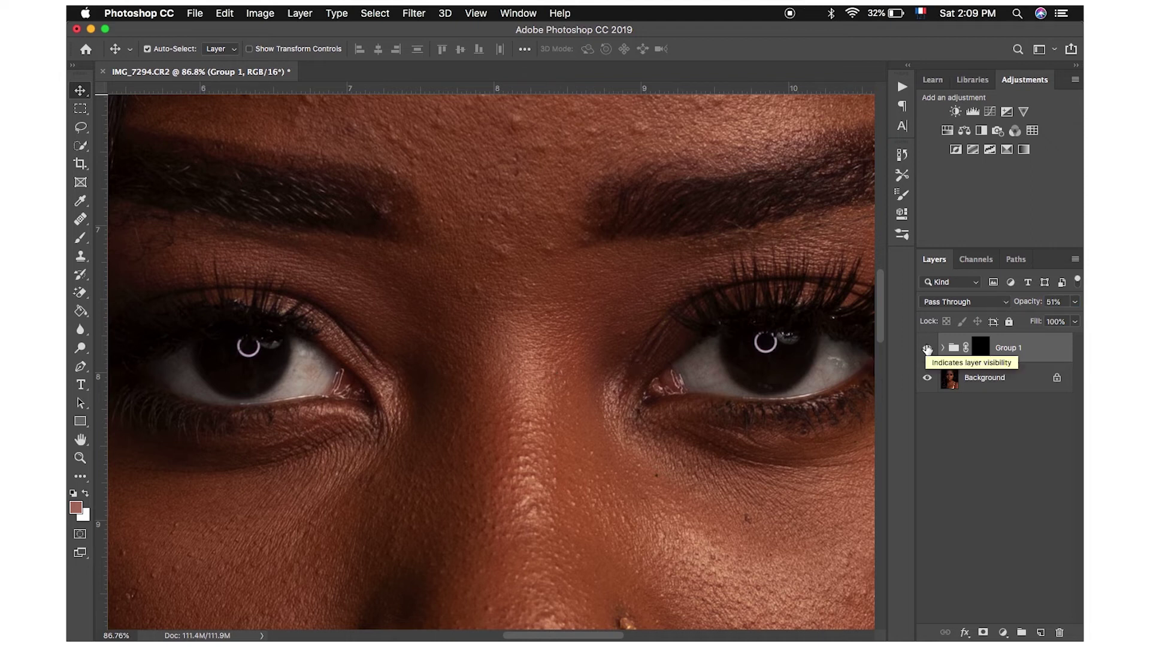
Step: Compare Group 1 hidden and shown, then lower its opacity to 38%
{"action": "left_click", "coordinate": [927, 348]}
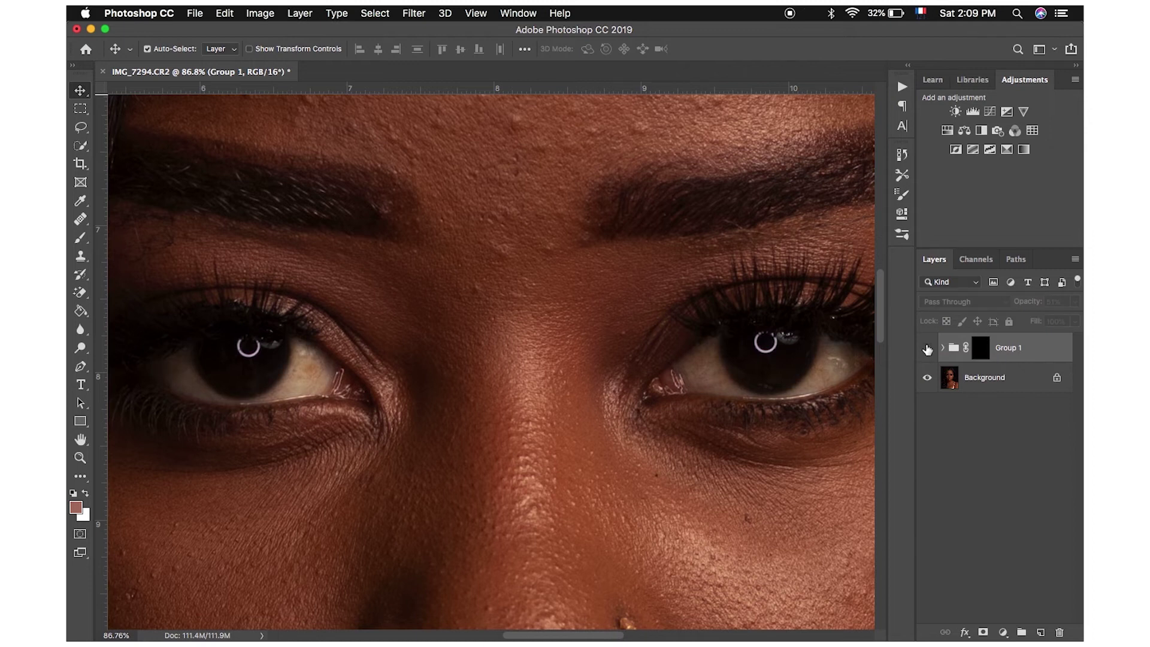
{"action": "left_click", "coordinate": [928, 348]}
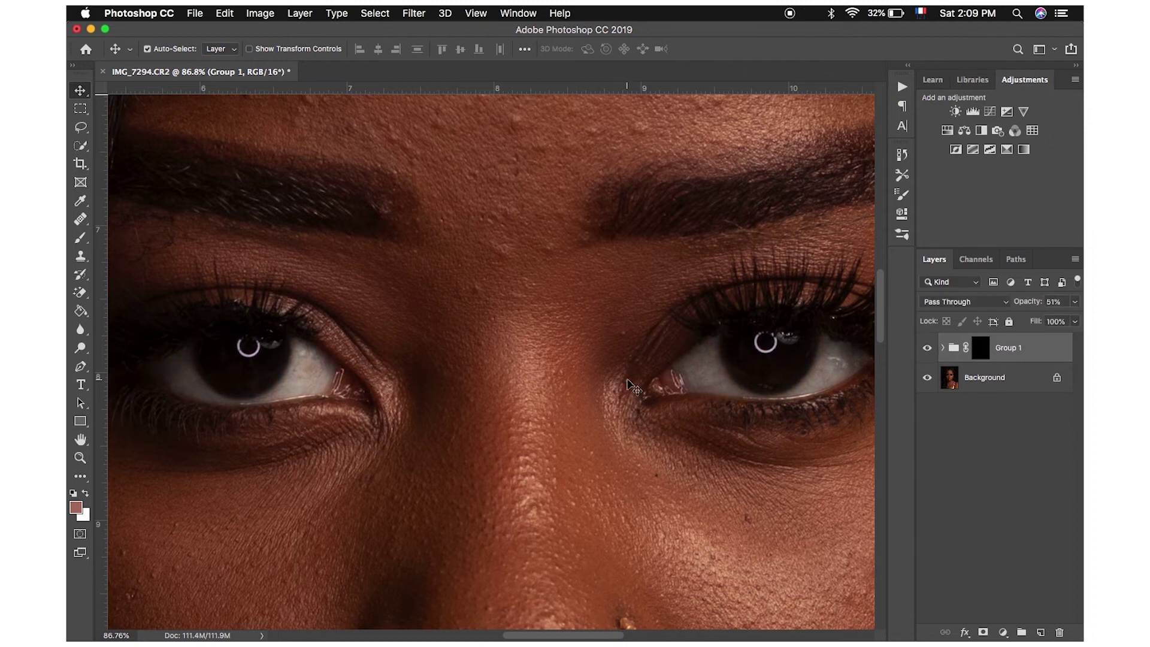
{"action": "scroll", "coordinate": [629, 383], "scroll_direction": "down", "scroll_amount": 5}
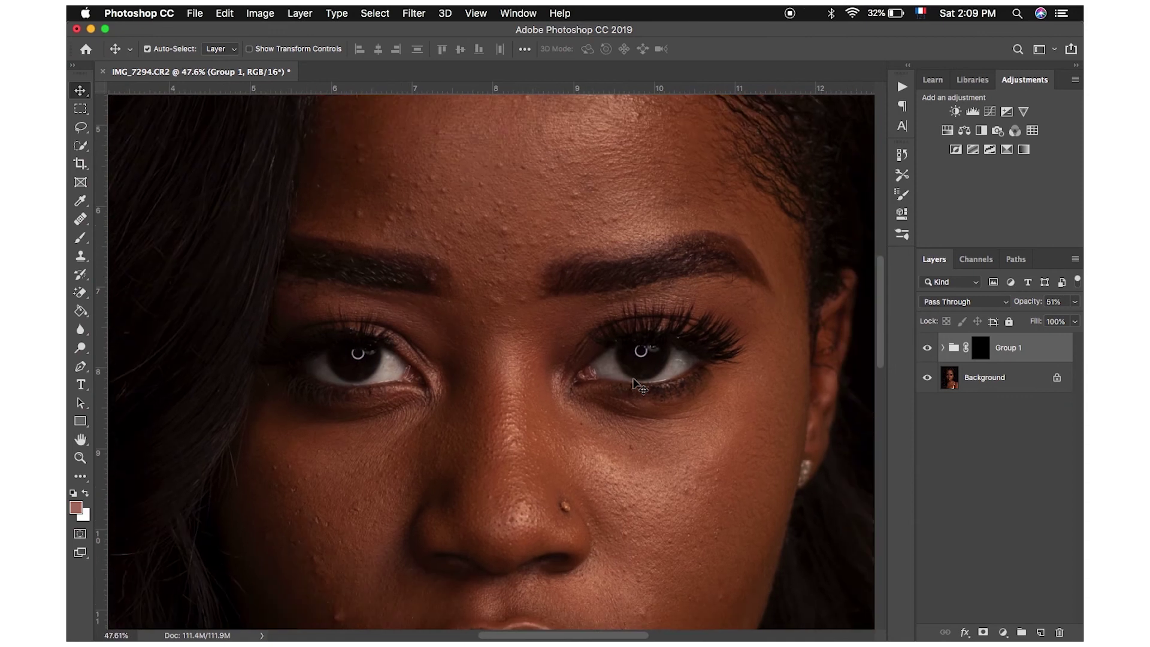
{"action": "scroll", "coordinate": [635, 383], "scroll_direction": "down", "scroll_amount": 1}
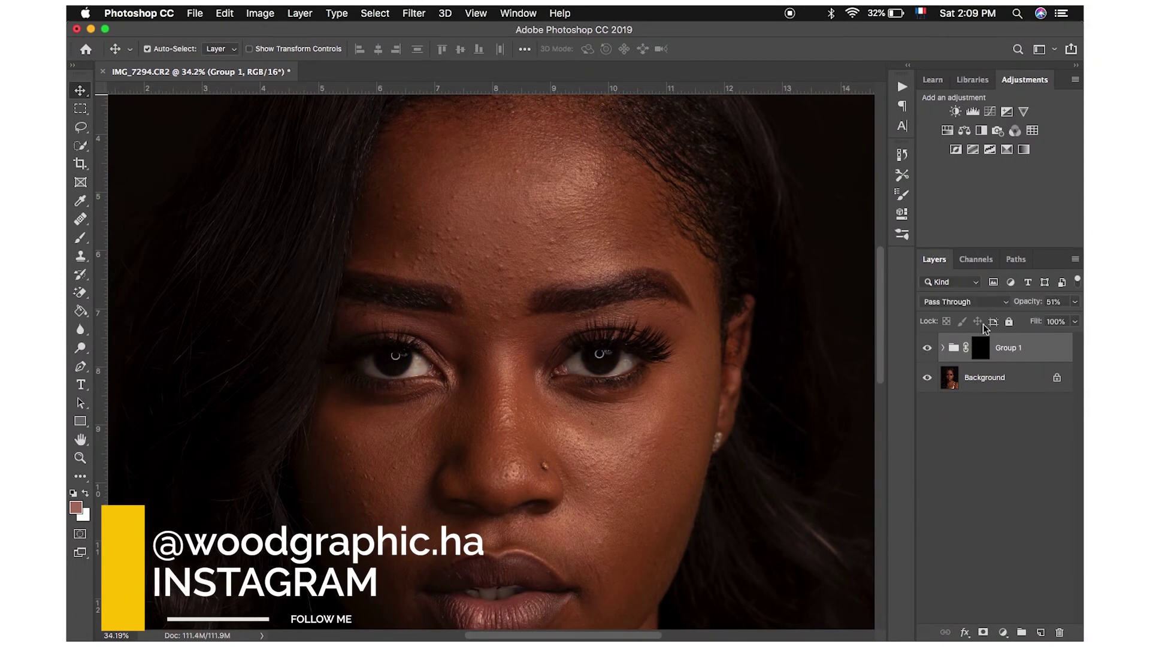
{"action": "left_click_drag", "start_coordinate": [1034, 305], "coordinate": [1025, 306]}
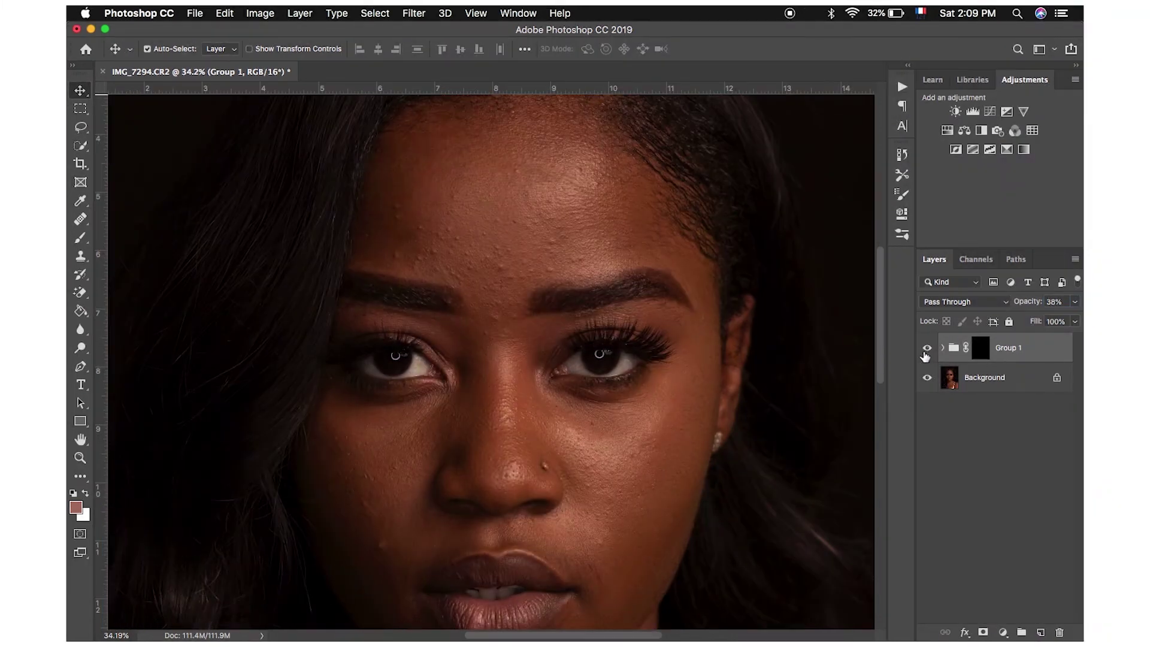
Step: Recheck the 38% Group 1 against hidden, then zoom back in on the eyes
{"action": "left_click", "coordinate": [926, 350]}
{"action": "left_click", "coordinate": [926, 350]}
{"action": "scroll", "coordinate": [572, 366], "scroll_direction": "up", "scroll_amount": 3}
{"action": "scroll", "coordinate": [572, 366], "scroll_direction": "up", "scroll_amount": 1}
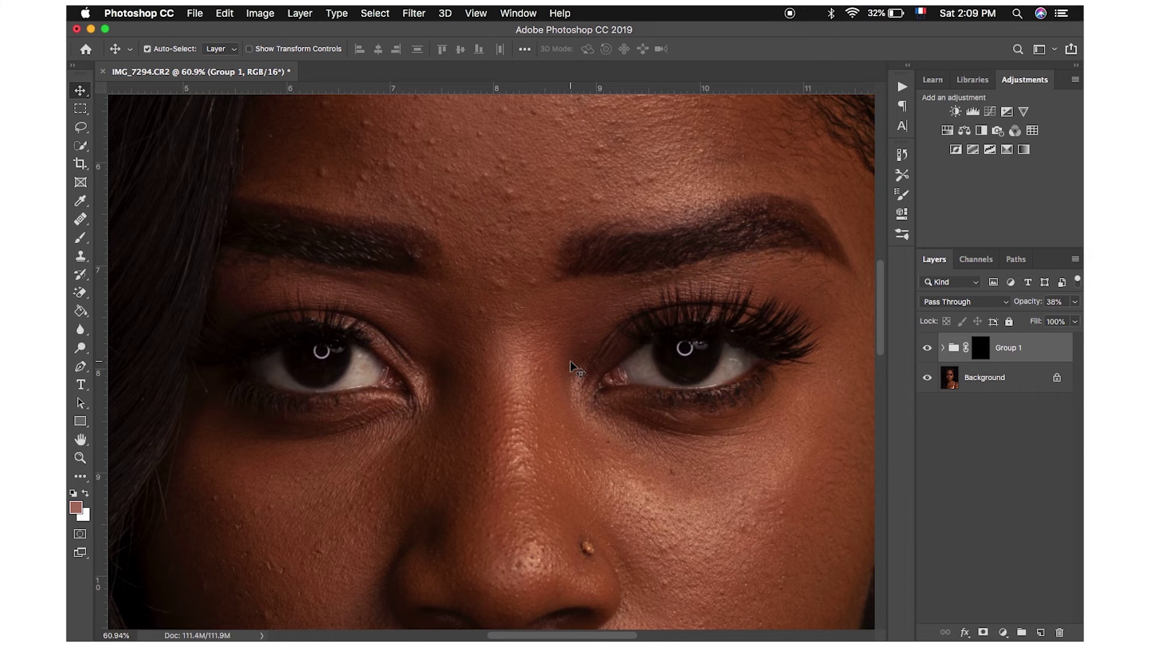
{"action": "scroll", "coordinate": [575, 365], "scroll_direction": "up", "scroll_amount": 2}
{"action": "scroll", "coordinate": [761, 378], "scroll_direction": "up", "scroll_amount": 1}
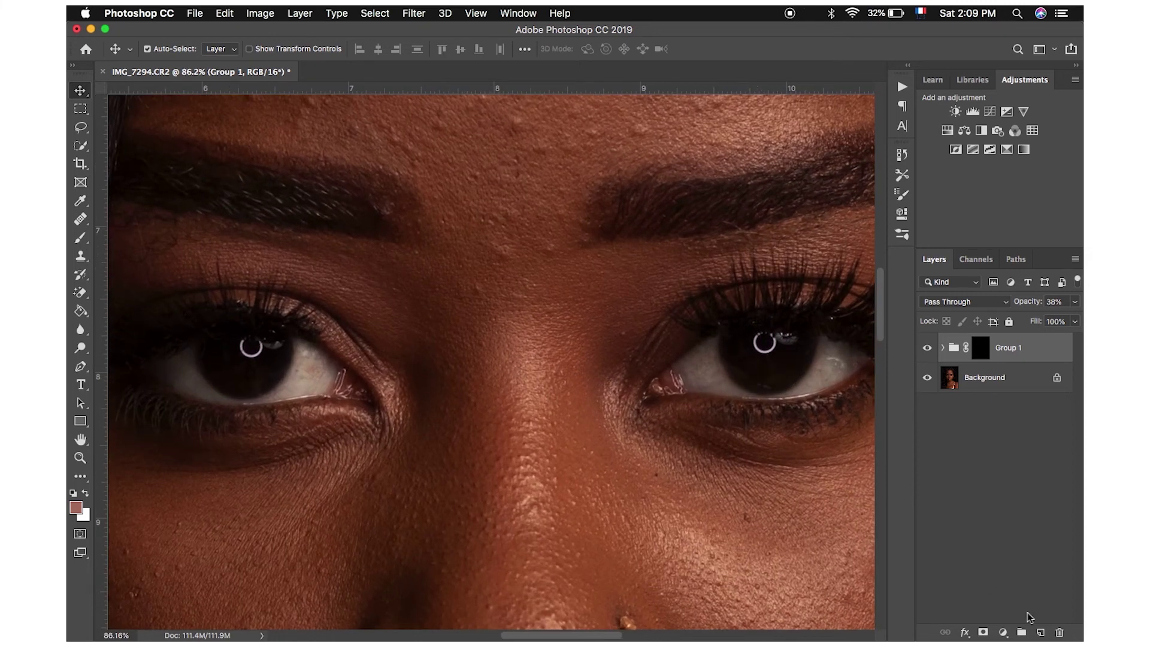
Step: Add a new layer and set a white brush with 100% flow and 0% hardness
{"action": "left_click", "coordinate": [1040, 633]}
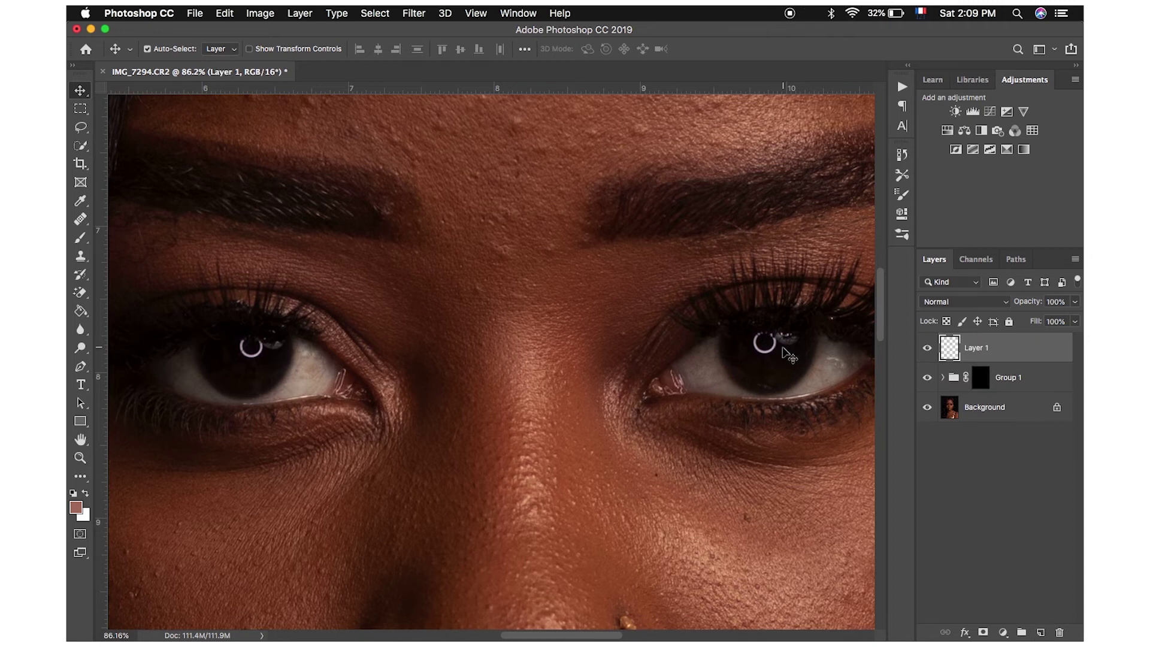
{"action": "key", "text": "b"}
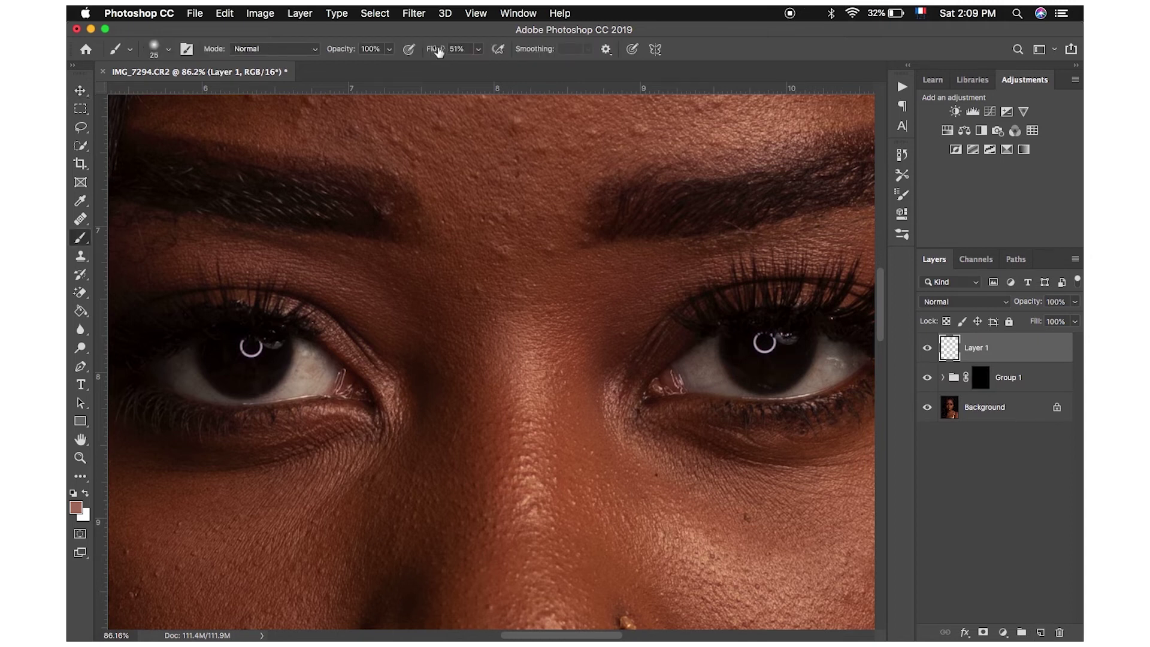
{"action": "left_click_drag", "start_coordinate": [434, 50], "coordinate": [465, 49]}
{"action": "right_click", "coordinate": [614, 131]}
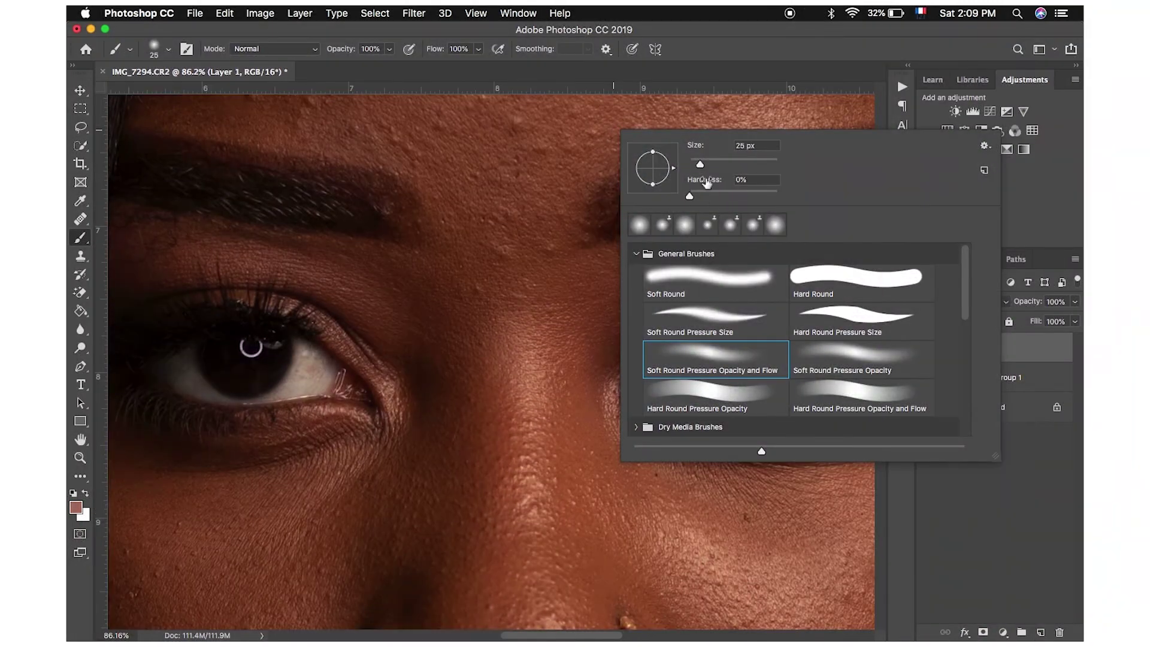
{"action": "left_click_drag", "start_coordinate": [695, 196], "coordinate": [642, 198]}
{"action": "key", "text": "Return"}
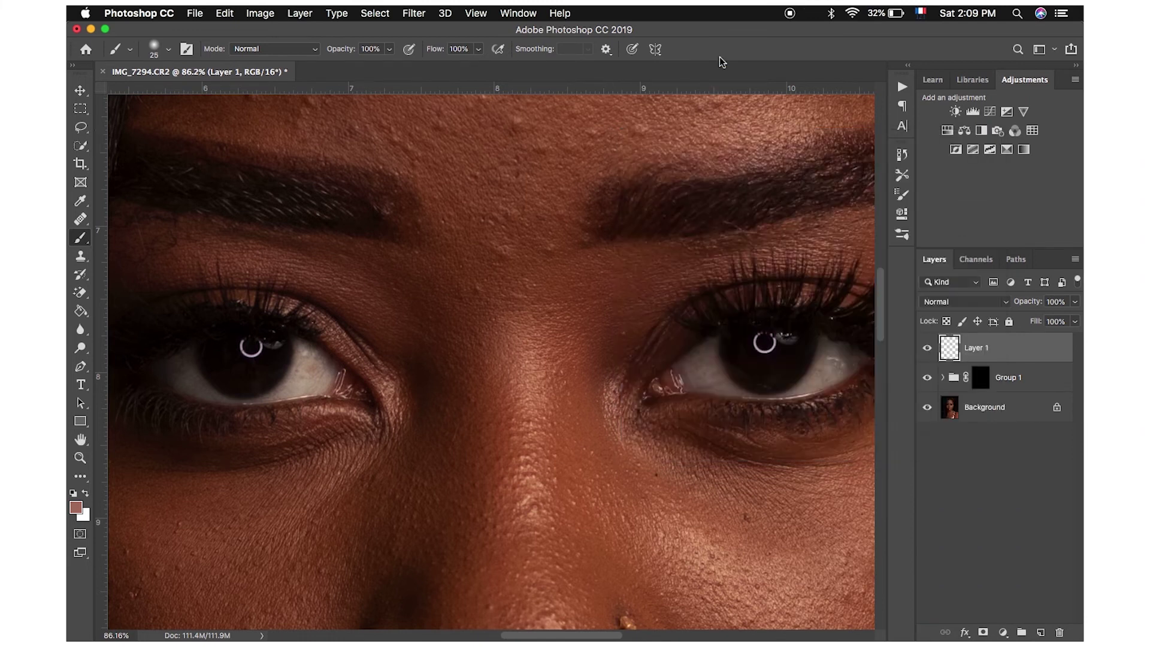
{"action": "key", "text": "d"}
{"action": "key", "text": "x"}
Step: Paint white arcs along the lower edge of the right and left irises
{"action": "left_click_drag", "start_coordinate": [736, 347], "coordinate": [800, 350]}
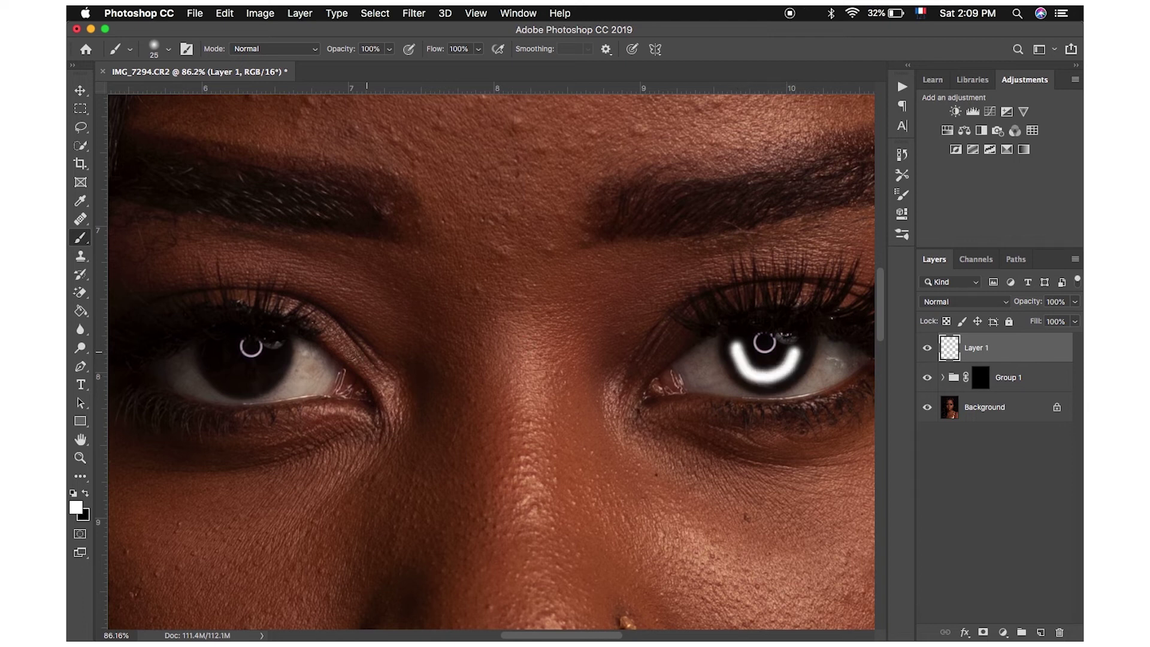
{"action": "left_click_drag", "start_coordinate": [272, 363], "coordinate": [204, 360]}
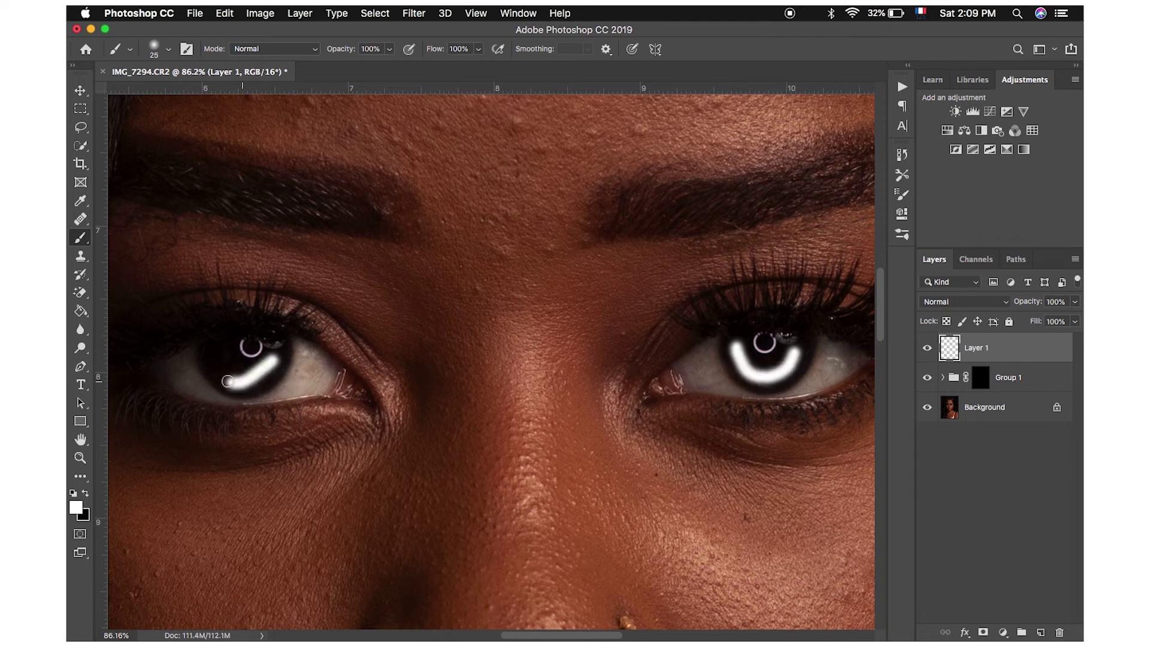
{"action": "key", "text": "ctrl+z"}
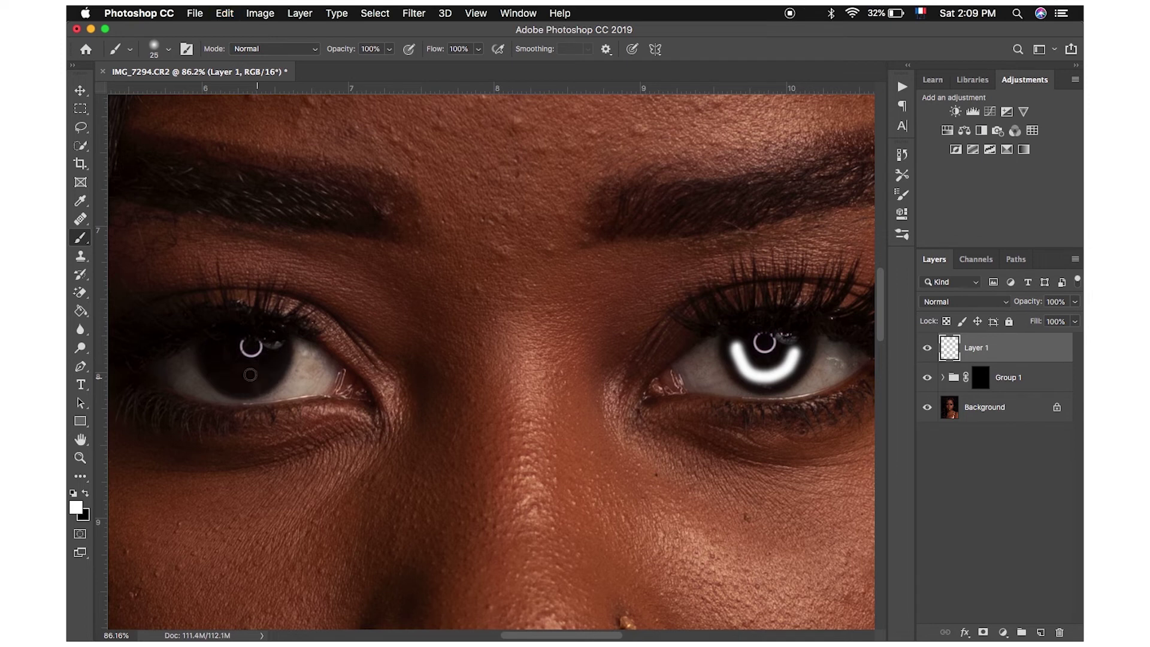
{"action": "left_click_drag", "start_coordinate": [209, 353], "coordinate": [274, 364]}
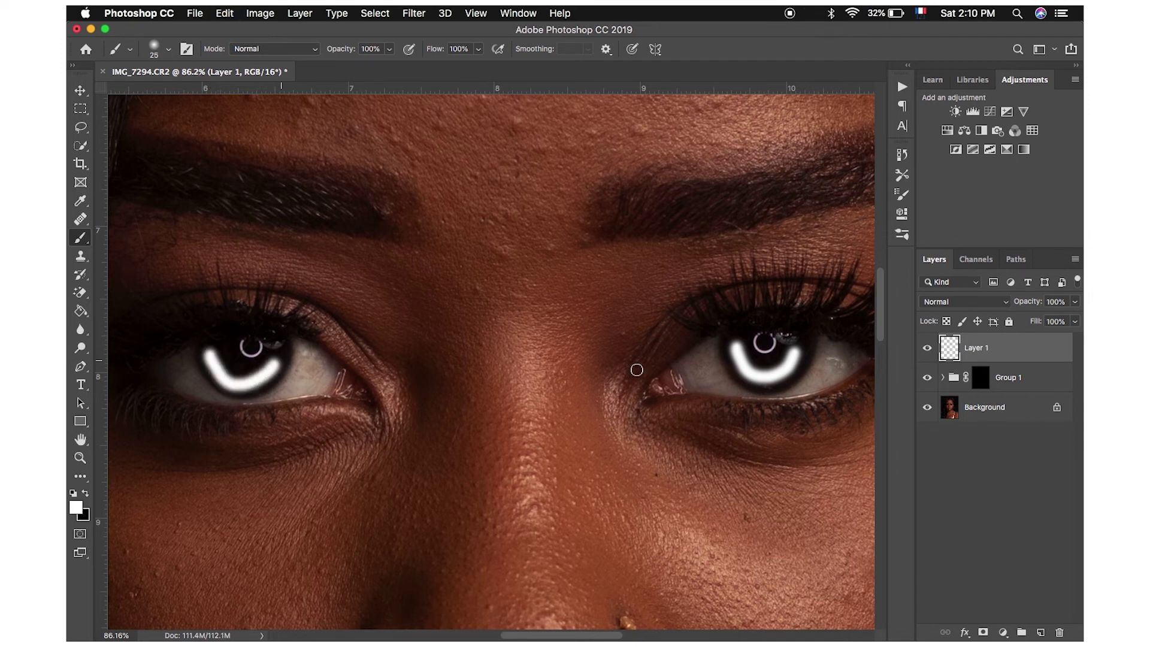
Step: Set Layer 1 to Soft Light and apply a Gaussian Blur of radius 4
{"action": "left_click", "coordinate": [966, 301]}
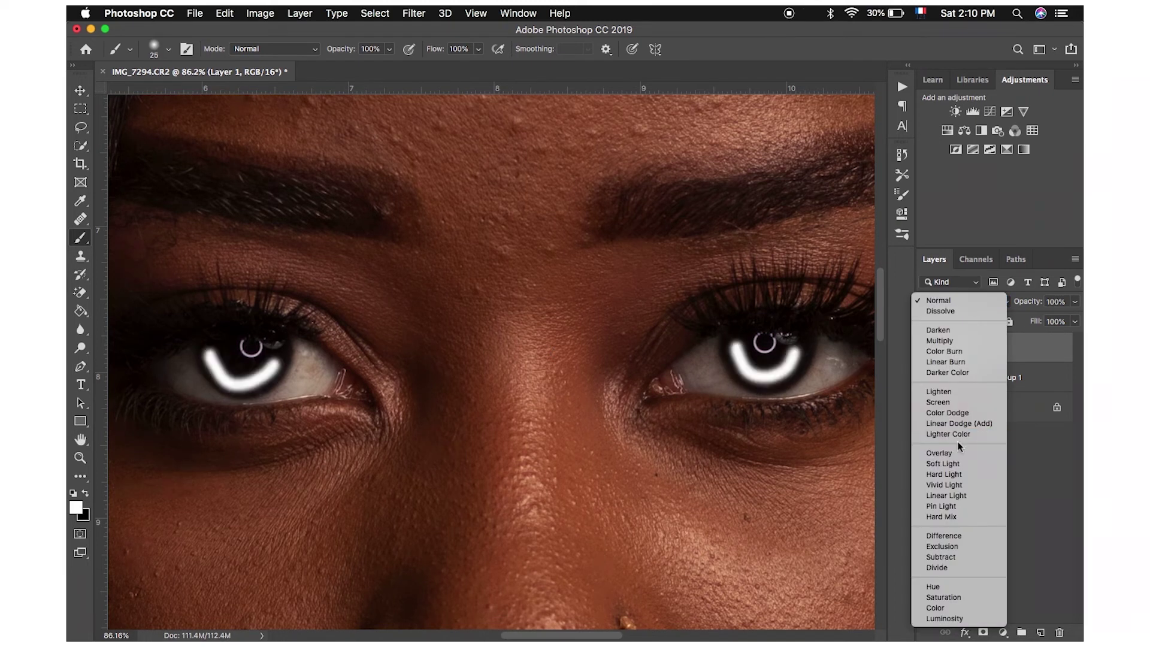
{"action": "left_click", "coordinate": [956, 464]}
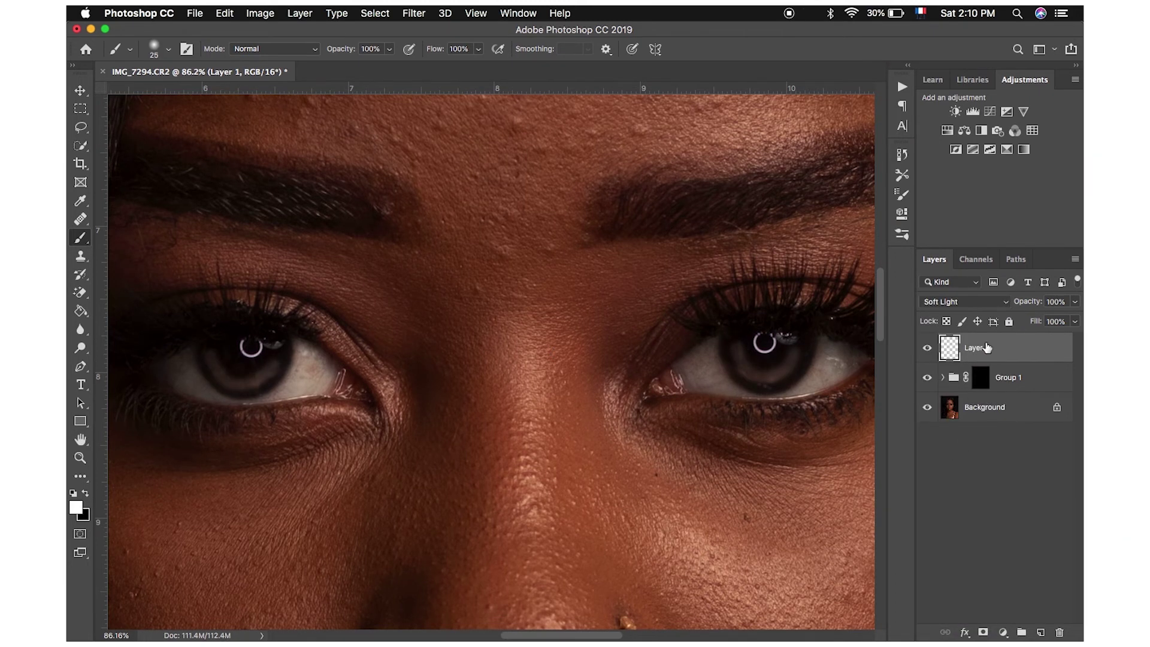
{"action": "left_click", "coordinate": [414, 14]}
{"action": "mouse_move", "coordinate": [485, 182]}
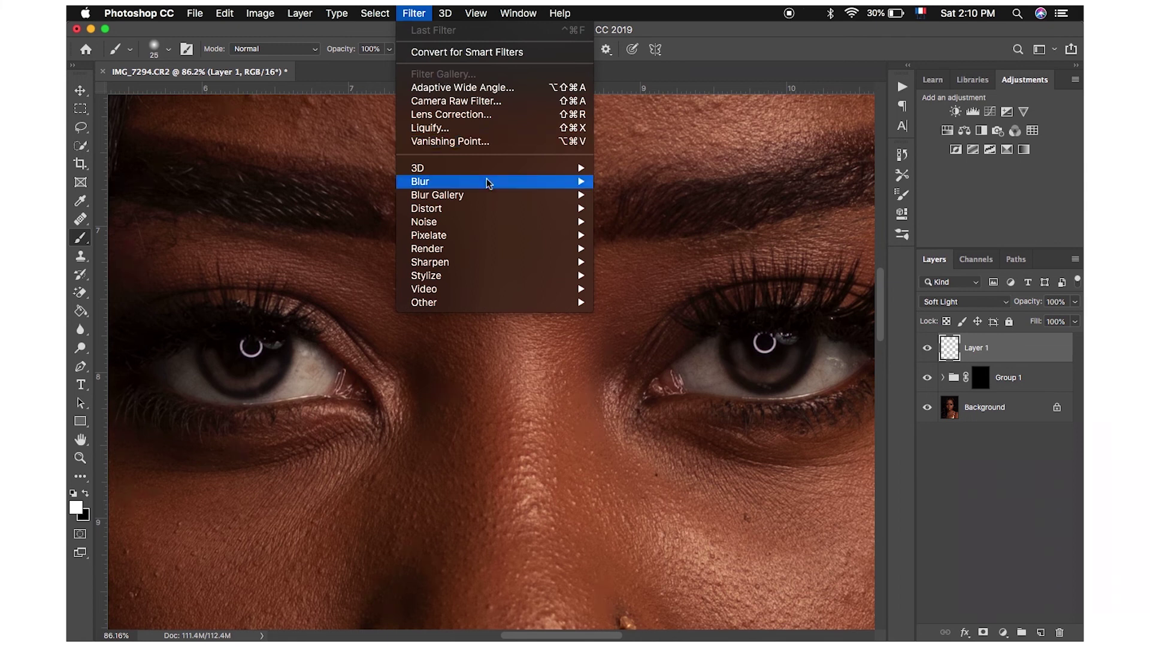
{"action": "left_click", "coordinate": [635, 236]}
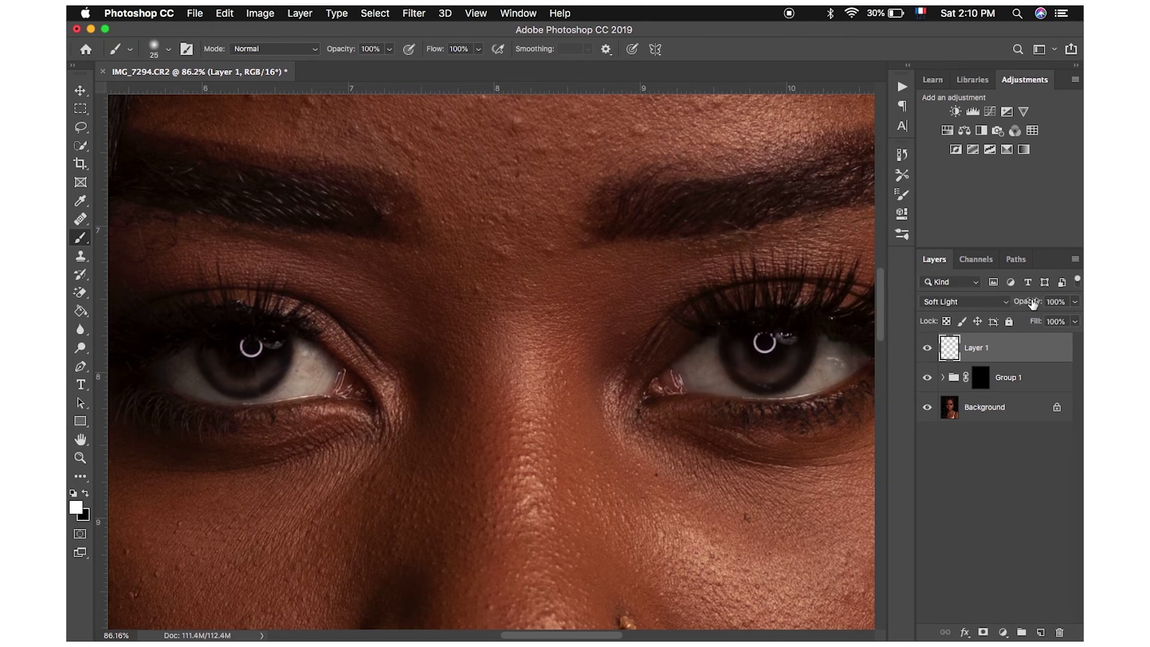
Step: Lower Layer 1's opacity to 50% and switch to the Move tool
{"action": "left_click_drag", "start_coordinate": [1032, 303], "coordinate": [997, 304]}
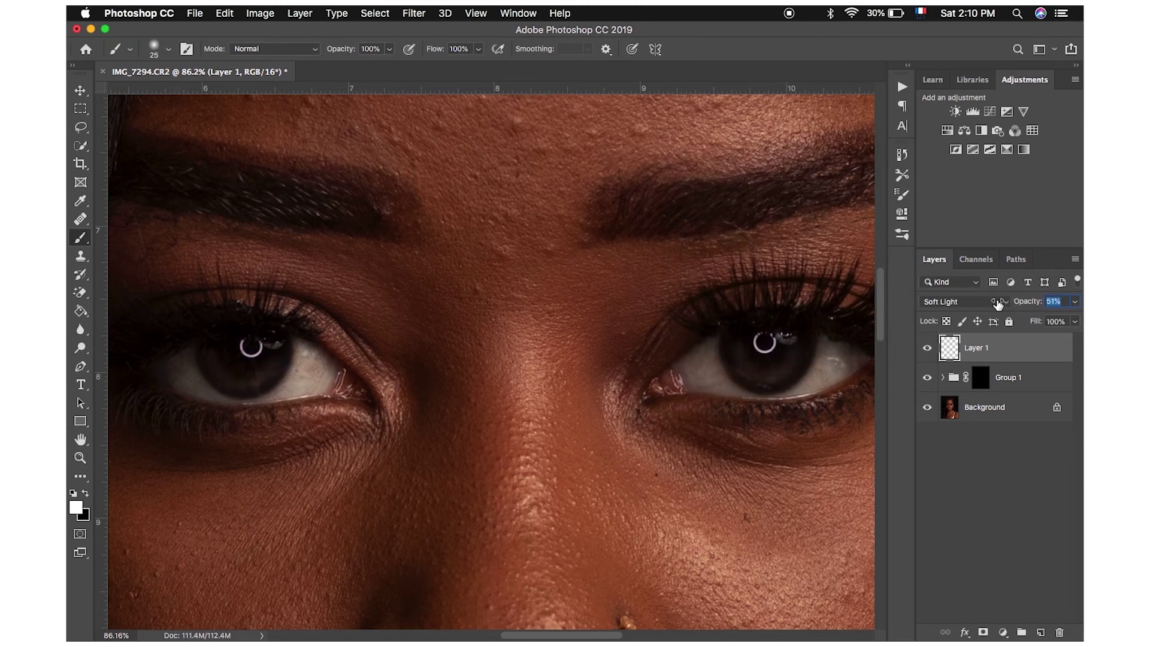
{"action": "type", "text": "50"}
{"action": "key", "text": "Return"}
{"action": "scroll", "coordinate": [678, 356], "scroll_direction": "down", "scroll_amount": 2}
{"action": "scroll", "coordinate": [678, 356], "scroll_direction": "down", "scroll_amount": 2}
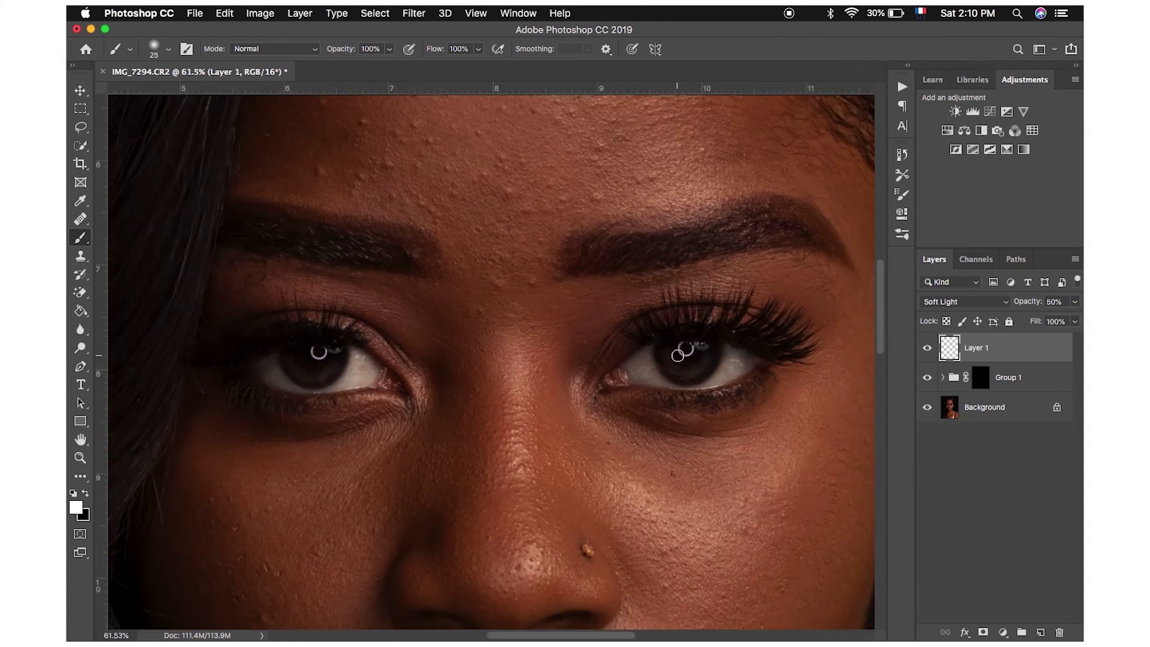
{"action": "key", "text": "v"}
{"action": "scroll", "coordinate": [677, 356], "scroll_direction": "down", "scroll_amount": 2}
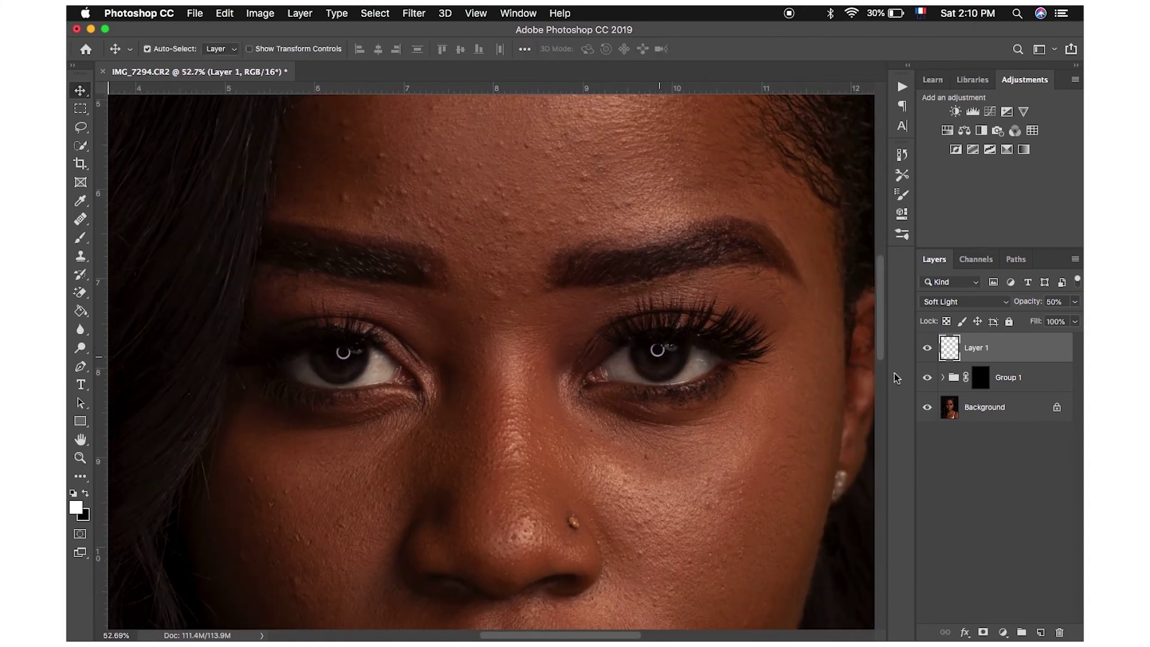
Step: Compare Layer 1 hidden and shown, then drop its opacity to about 30%
{"action": "left_click", "coordinate": [927, 347]}
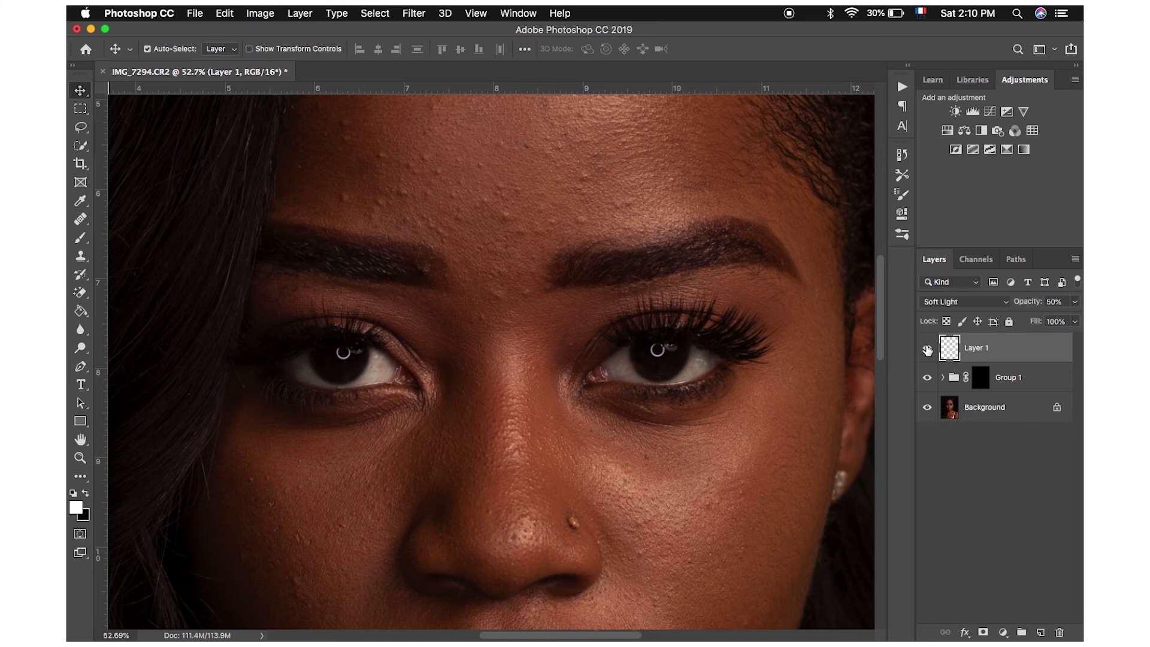
{"action": "left_click", "coordinate": [927, 347]}
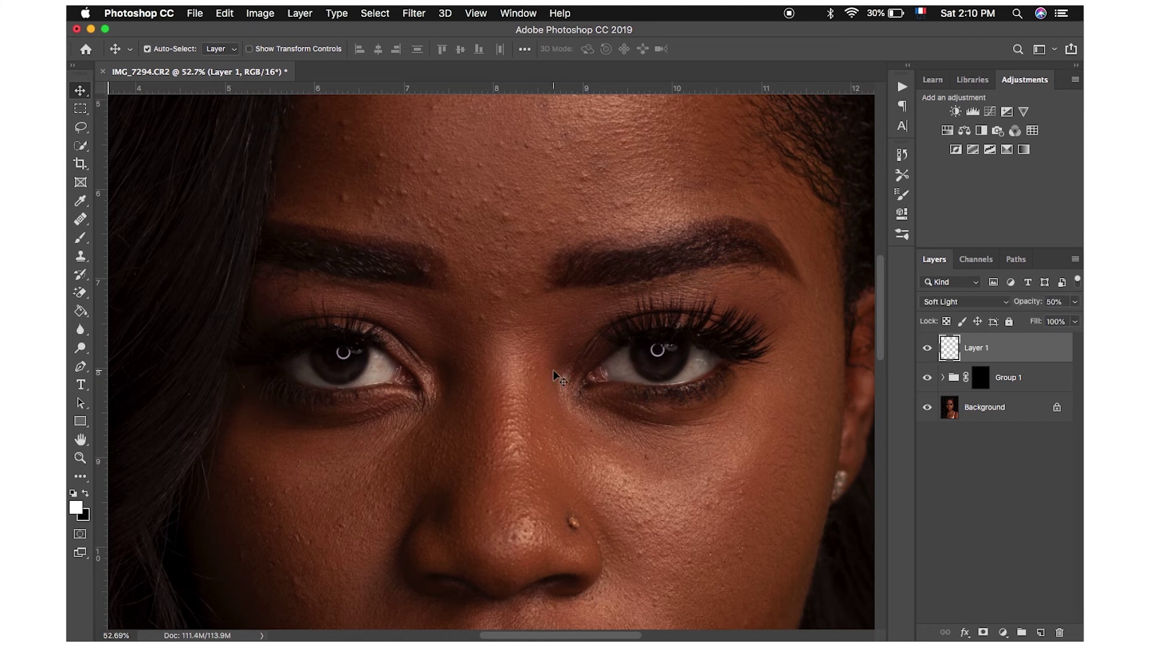
{"action": "scroll", "coordinate": [554, 375], "scroll_direction": "down", "scroll_amount": 3}
{"action": "scroll", "coordinate": [553, 374], "scroll_direction": "down", "scroll_amount": 2}
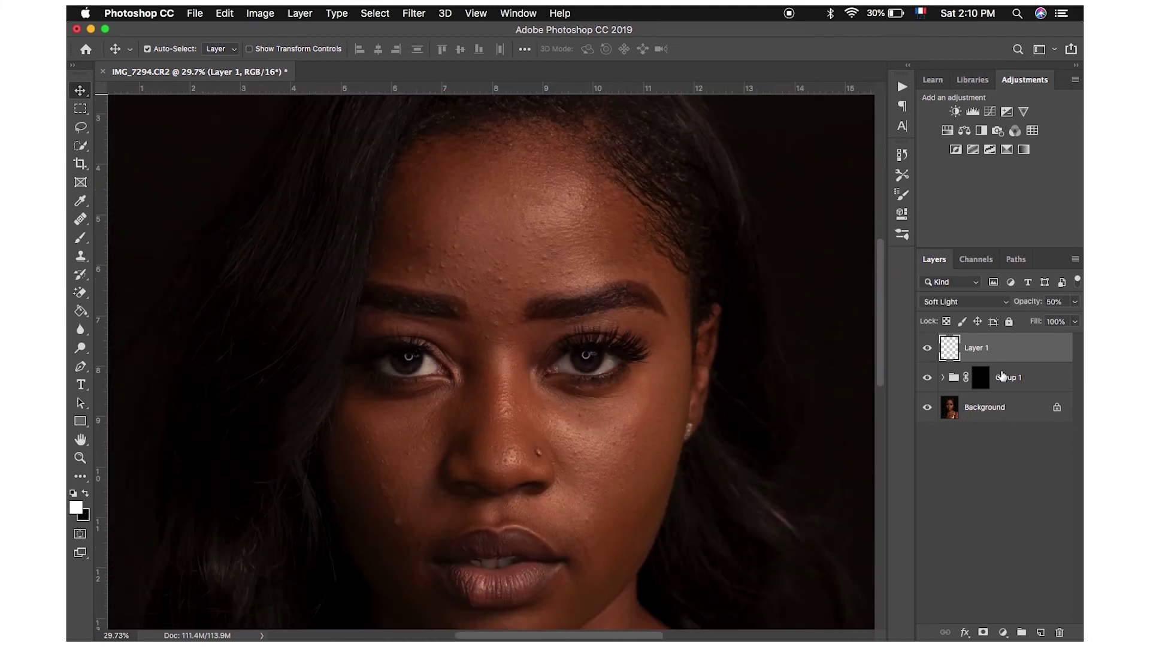
{"action": "left_click_drag", "start_coordinate": [1029, 306], "coordinate": [1012, 308]}
Step: Zoom in and centre the view on the right eye
{"action": "scroll", "coordinate": [569, 351], "scroll_direction": "up", "scroll_amount": 1}
{"action": "scroll", "coordinate": [572, 353], "scroll_direction": "up", "scroll_amount": 2}
{"action": "scroll", "coordinate": [659, 351], "scroll_direction": "up", "scroll_amount": 2}
{"action": "scroll", "coordinate": [779, 350], "scroll_direction": "up", "scroll_amount": 2}
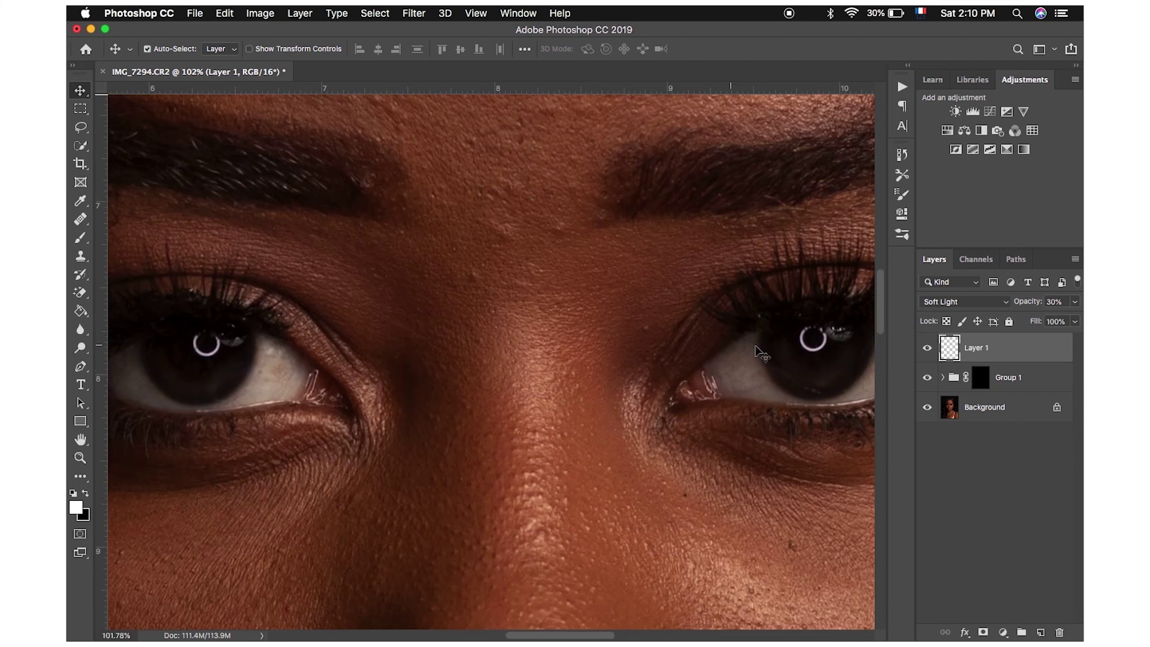
{"action": "left_click_drag", "start_coordinate": [813, 352], "coordinate": [686, 342]}
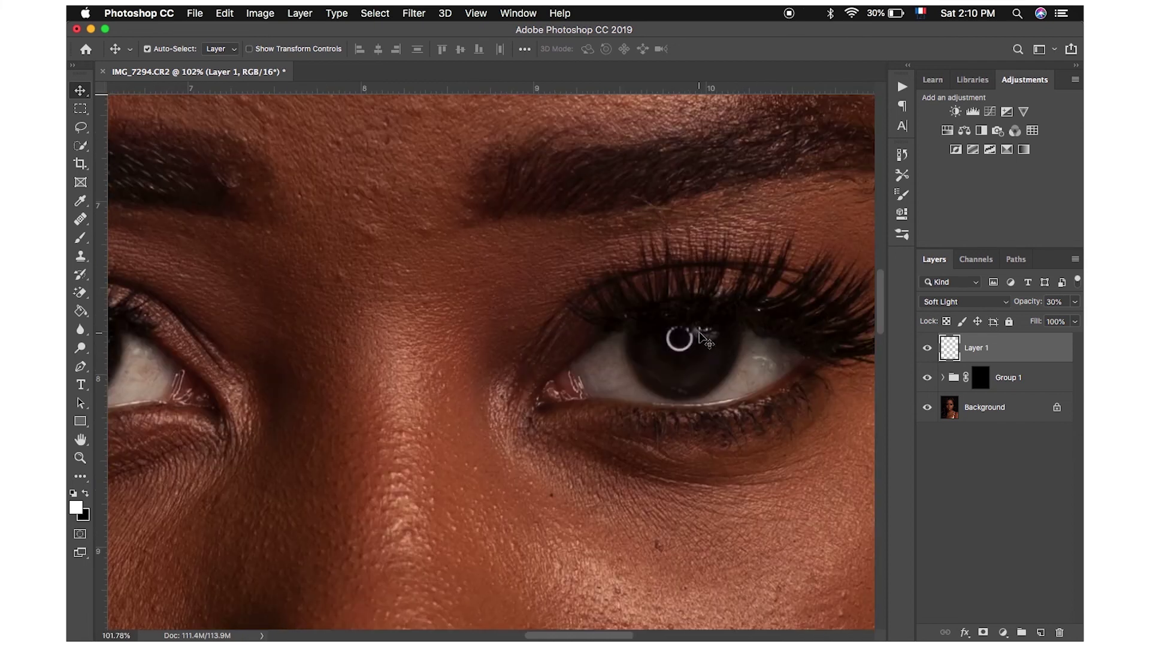
{"action": "scroll", "coordinate": [779, 324], "scroll_direction": "up", "scroll_amount": 1}
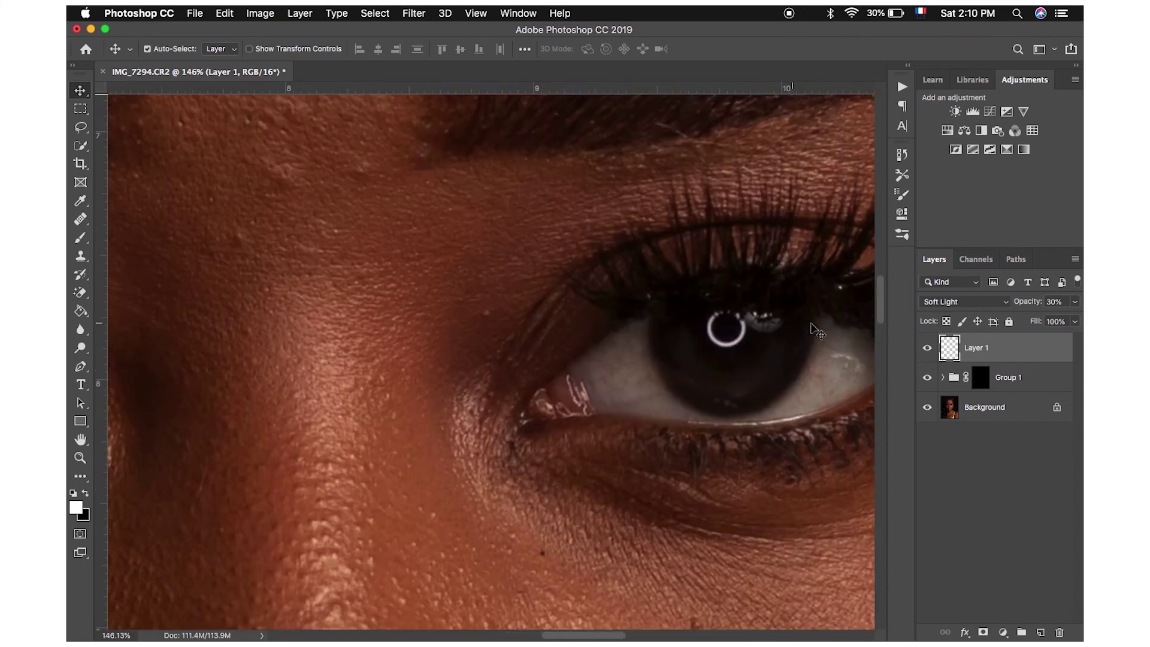
{"action": "scroll", "coordinate": [688, 323], "scroll_direction": "up", "scroll_amount": 2}
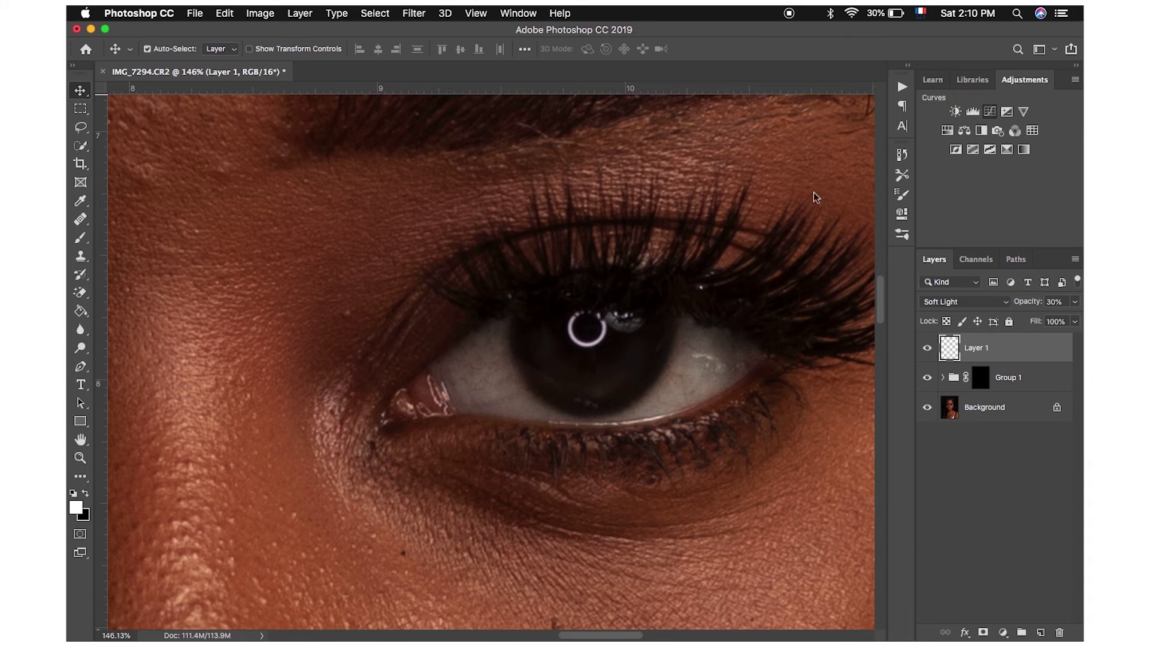
Step: Add a Black & White adjustment with Reds 134, Yellows 161 and Blues 137
{"action": "left_click", "coordinate": [990, 112]}
{"action": "key", "text": "super+z"}
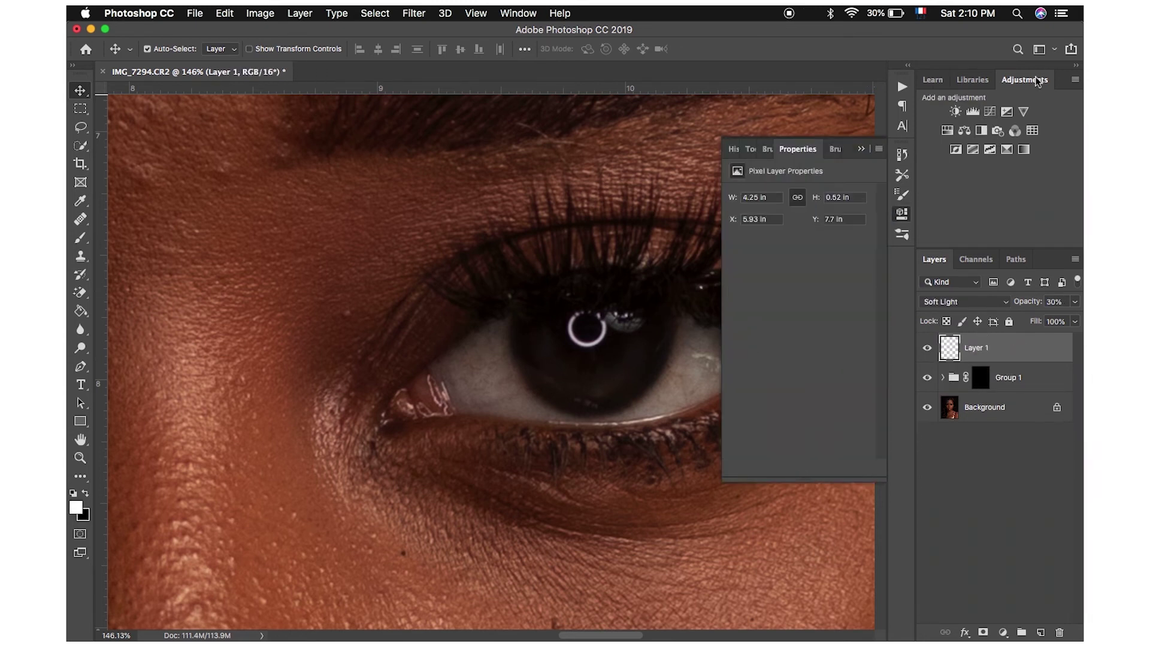
{"action": "left_click", "coordinate": [981, 130]}
{"action": "left_click_drag", "start_coordinate": [801, 274], "coordinate": [830, 274]}
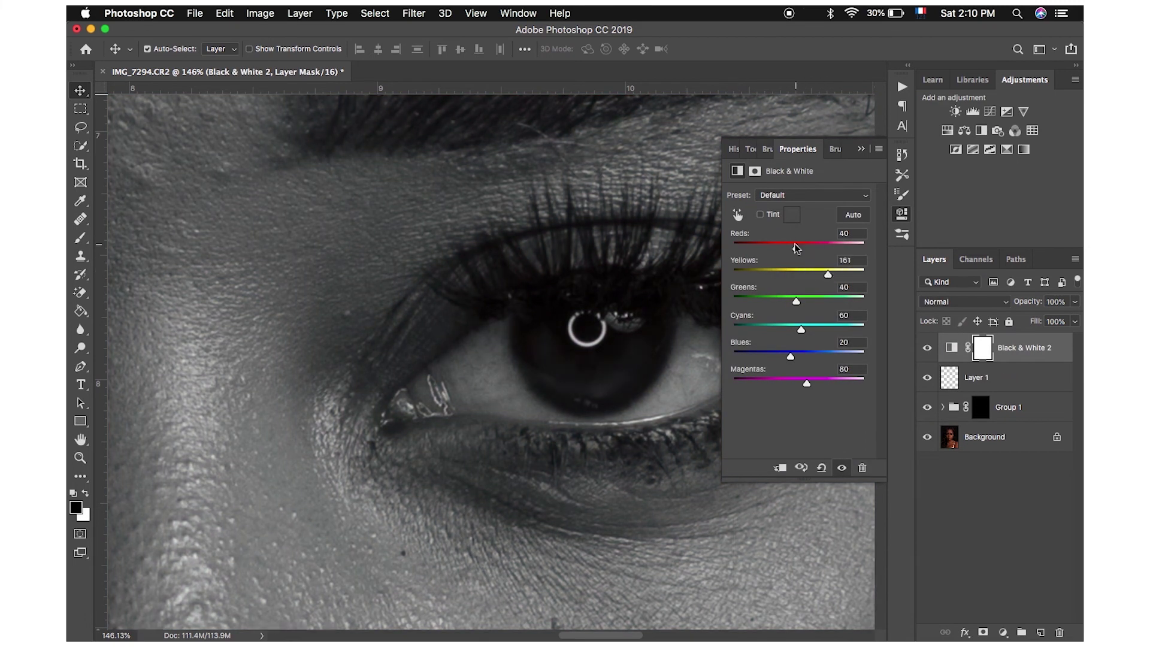
{"action": "left_click_drag", "start_coordinate": [805, 251], "coordinate": [829, 252]}
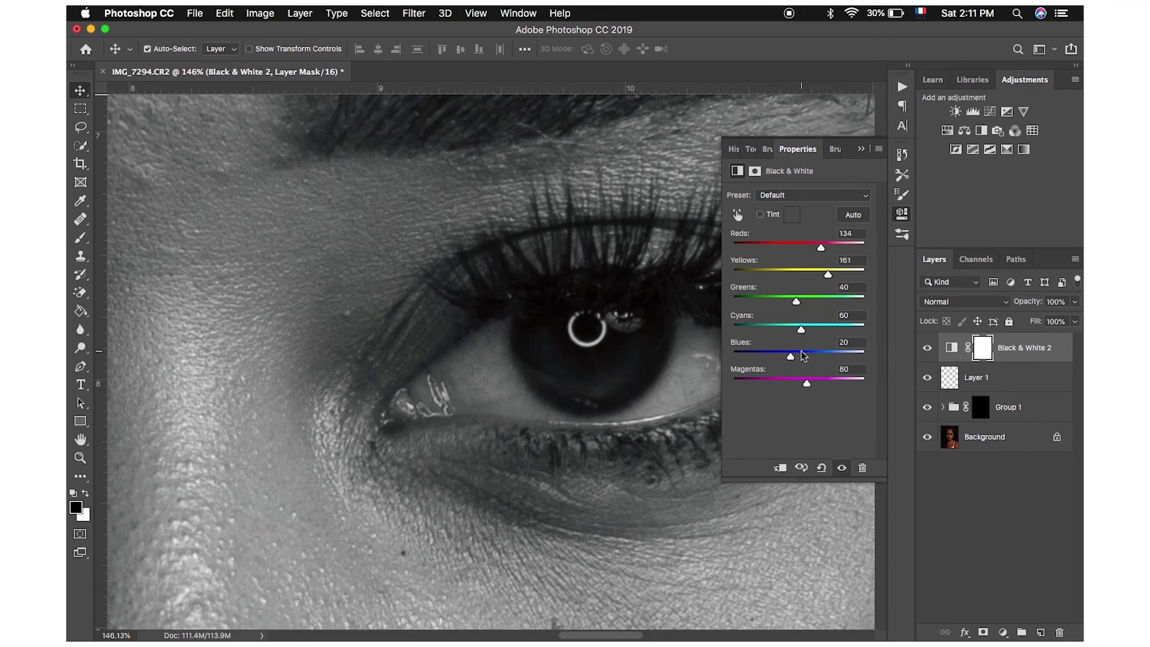
{"action": "left_click_drag", "start_coordinate": [803, 356], "coordinate": [823, 358]}
Step: Invert the Black & White mask to black and pick a smaller brush
{"action": "key", "text": "ctrl+i"}
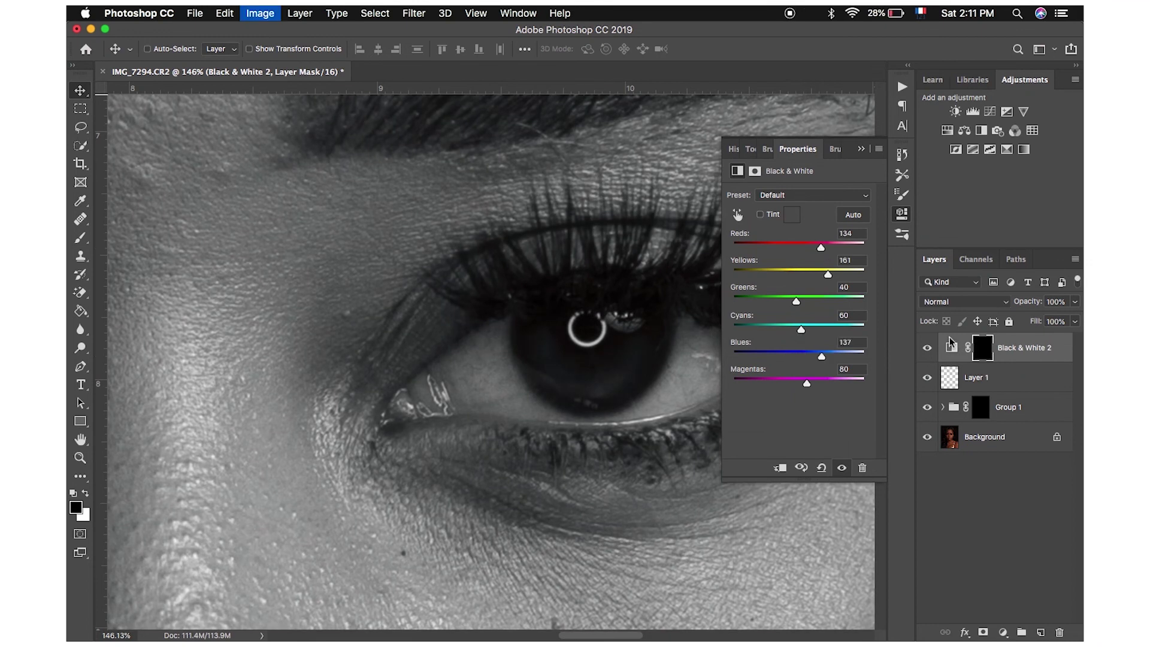
{"action": "key", "text": "b"}
{"action": "key", "text": "bracketleft"}
{"action": "key", "text": "bracketleft"}
{"action": "key", "text": "bracketleft"}
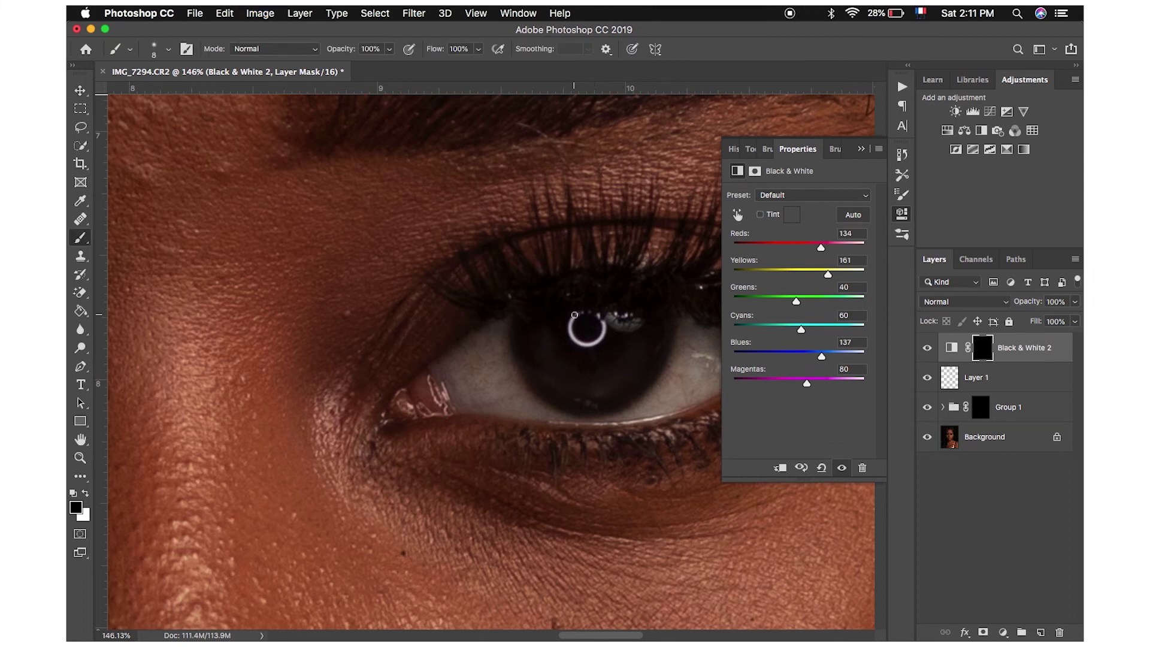
Step: Paint white on the mask to reveal the effect in the right iris, brush size 20
{"action": "key", "text": "x"}
{"action": "key", "text": "bracketright"}
{"action": "key", "text": "bracketright"}
{"action": "key", "text": "bracketright"}
{"action": "left_click_drag", "start_coordinate": [601, 315], "coordinate": [634, 324]}
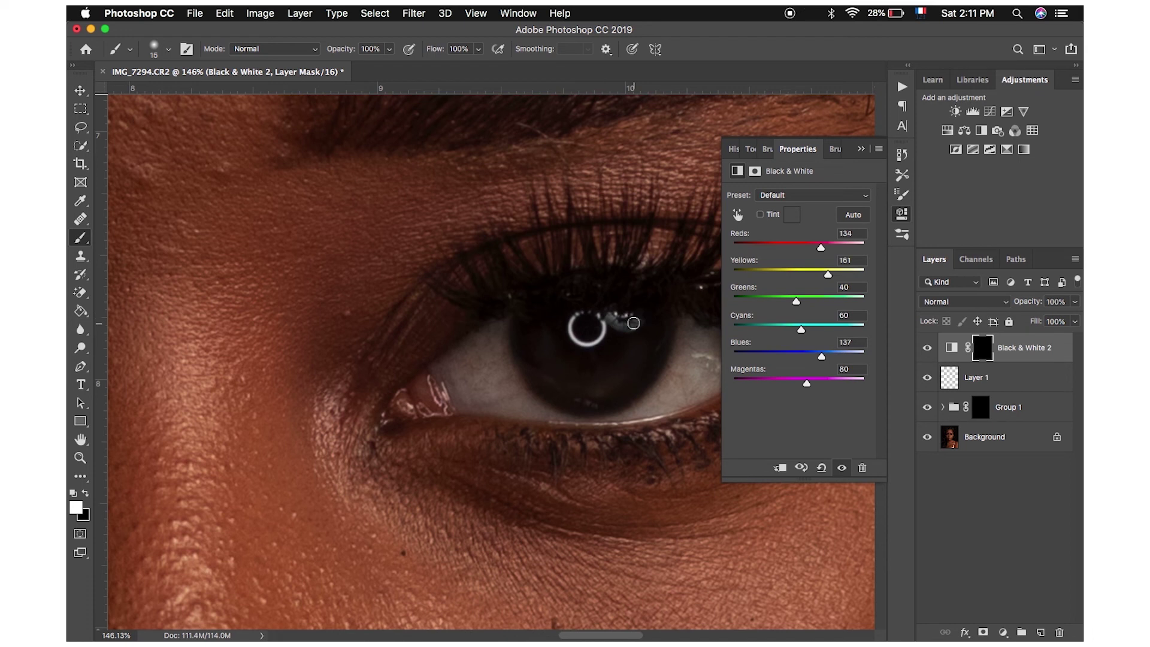
{"action": "left_click", "coordinate": [927, 347]}
{"action": "key", "text": "bracketright"}
{"action": "key", "text": "bracketright"}
{"action": "key", "text": "bracketleft"}
Step: Move the view to the left eye and size the brush to cover its iris
{"action": "scroll", "coordinate": [583, 381], "scroll_direction": "down", "scroll_amount": 2}
{"action": "scroll", "coordinate": [586, 380], "scroll_direction": "down", "scroll_amount": 3}
{"action": "scroll", "coordinate": [581, 380], "scroll_direction": "down", "scroll_amount": 2}
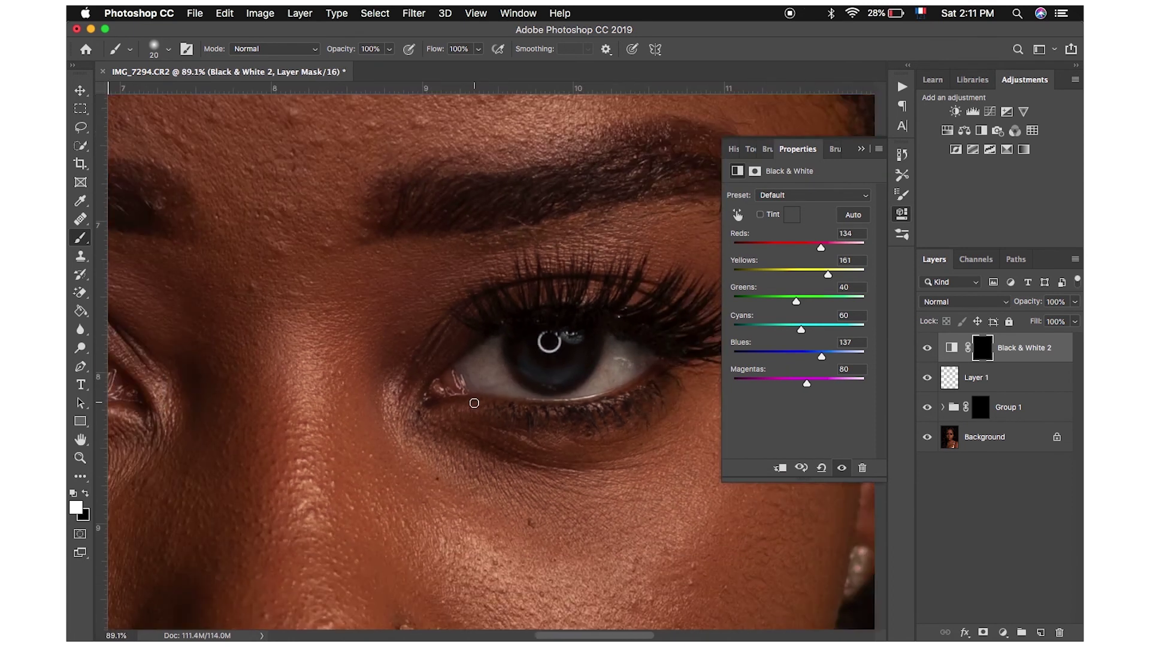
{"action": "scroll", "coordinate": [474, 402], "scroll_direction": "left", "scroll_amount": 3}
{"action": "scroll", "coordinate": [483, 386], "scroll_direction": "left", "scroll_amount": 10}
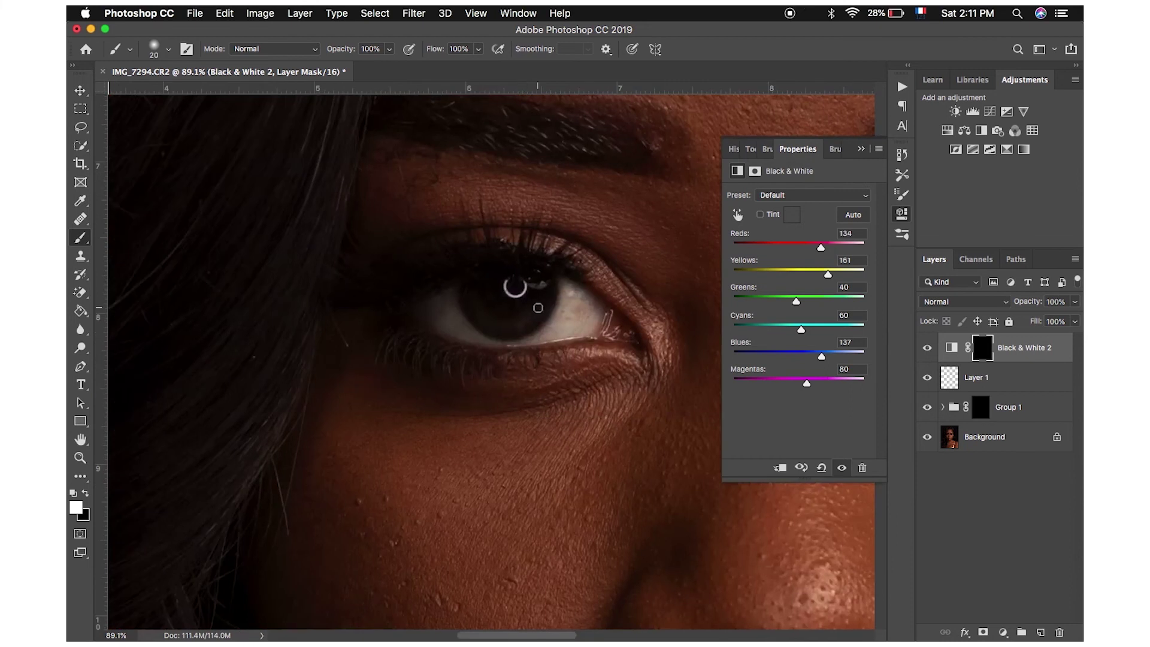
{"action": "scroll", "coordinate": [538, 307], "scroll_direction": "up", "scroll_amount": 3}
{"action": "key", "text": "bracketleft"}
{"action": "key", "text": "bracketleft"}
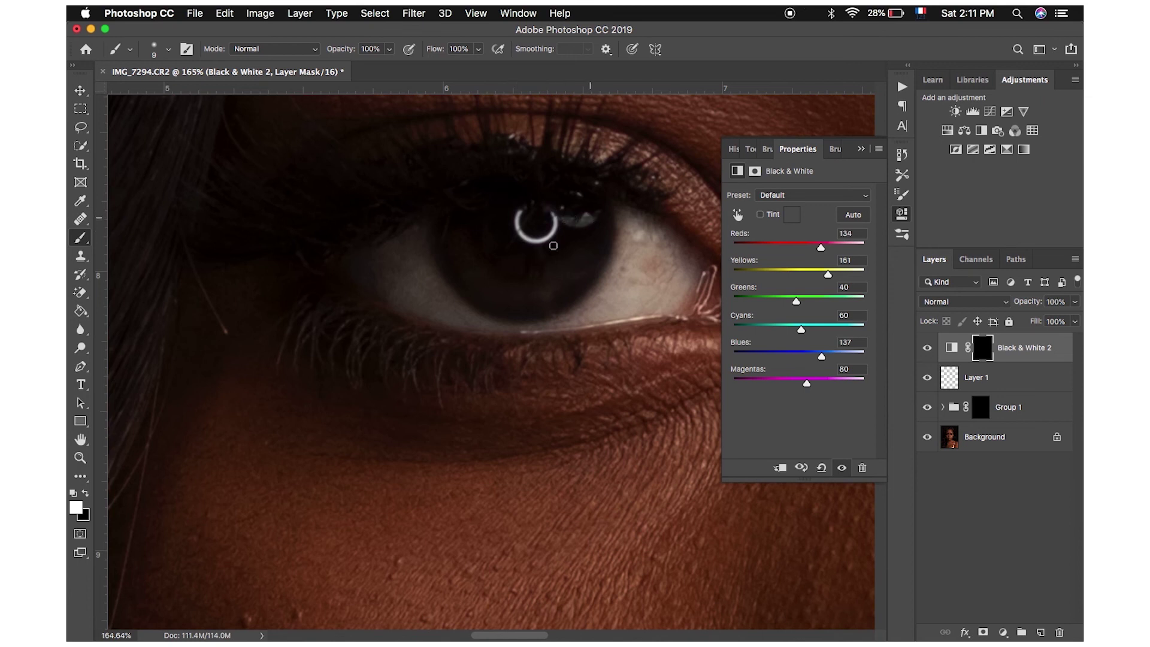
{"action": "key", "text": "bracketright"}
{"action": "key", "text": "bracketright"}
{"action": "key", "text": "bracketright"}
{"action": "key", "text": "bracketright"}
Step: Close the Black & White adjustment's Properties panel
{"action": "scroll", "coordinate": [572, 267], "scroll_direction": "down", "scroll_amount": 1}
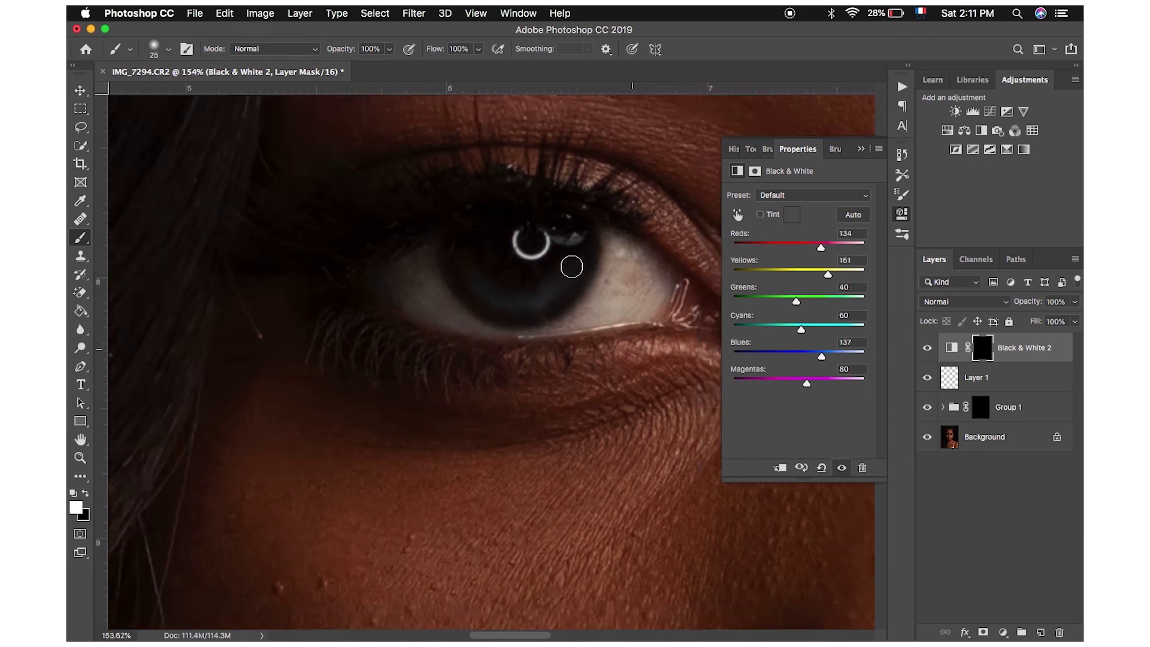
{"action": "scroll", "coordinate": [572, 266], "scroll_direction": "down", "scroll_amount": 1}
{"action": "scroll", "coordinate": [571, 267], "scroll_direction": "down", "scroll_amount": 1}
{"action": "scroll", "coordinate": [572, 267], "scroll_direction": "down", "scroll_amount": 1}
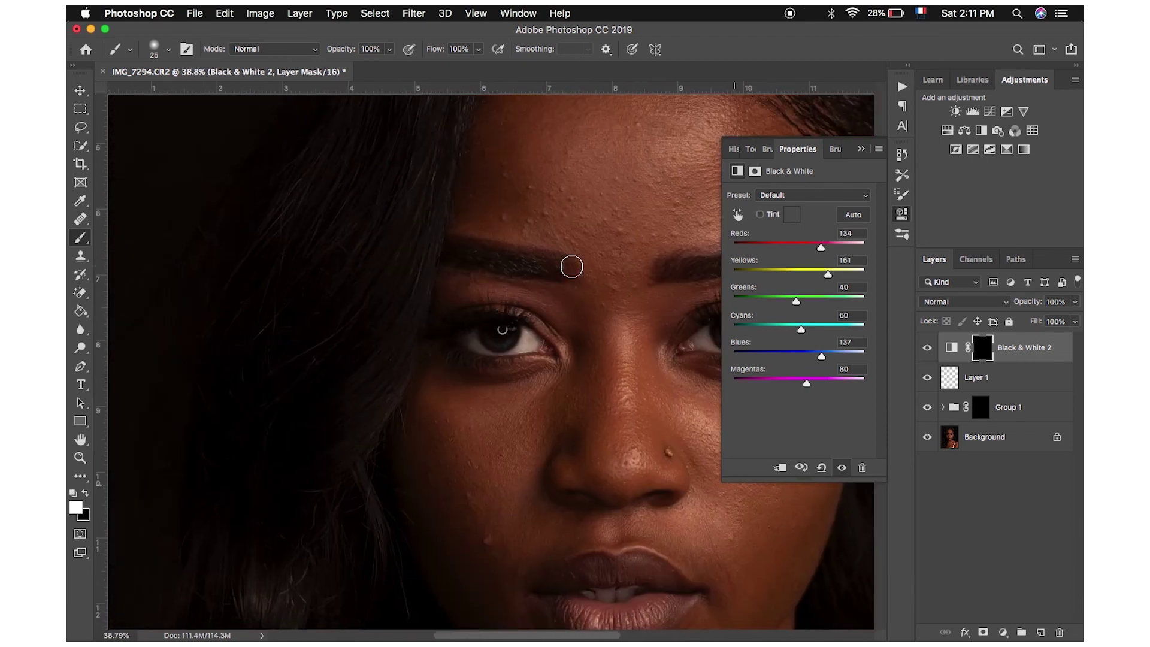
{"action": "scroll", "coordinate": [571, 267], "scroll_direction": "down", "scroll_amount": 1}
{"action": "left_click", "coordinate": [861, 151]}
{"action": "scroll", "coordinate": [744, 313], "scroll_direction": "right", "scroll_amount": 5}
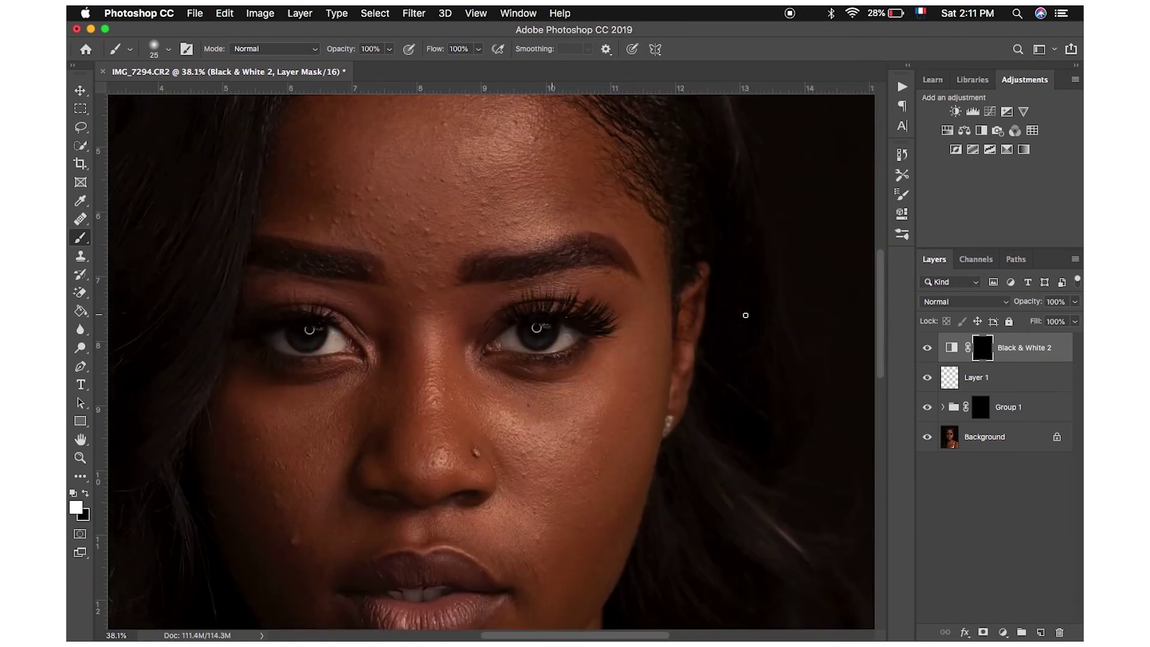
{"action": "scroll", "coordinate": [745, 313], "scroll_direction": "right", "scroll_amount": 3}
Step: Compare Black & White 2 hidden and shown, then lower its opacity to about 27%
{"action": "key", "text": "v"}
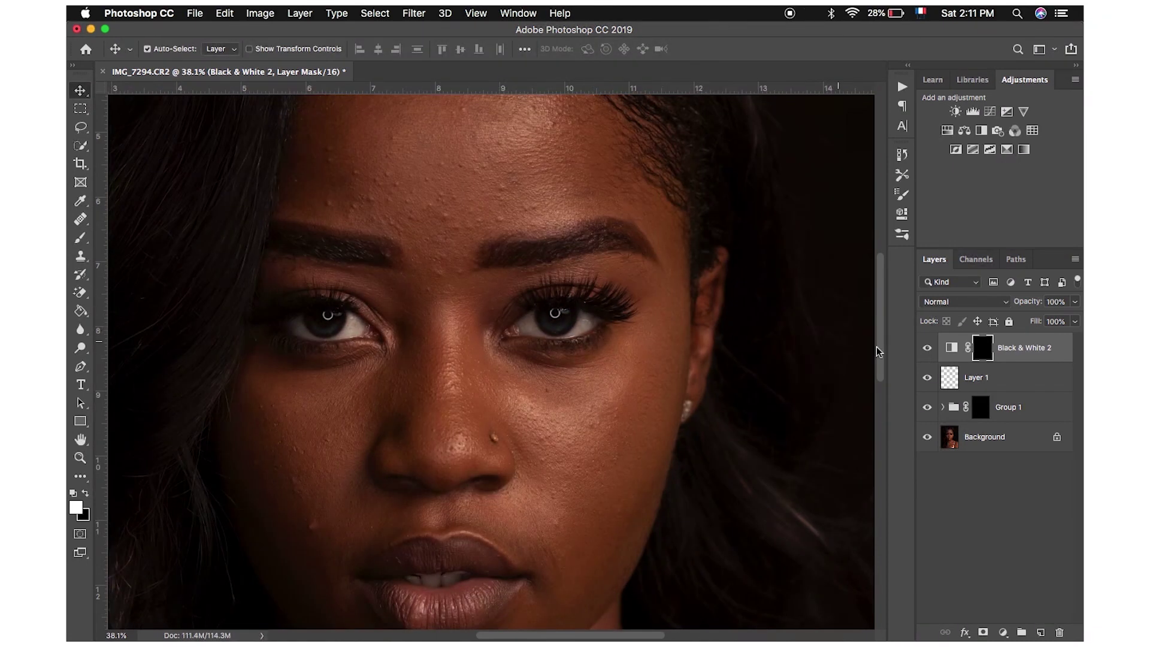
{"action": "left_click", "coordinate": [928, 350]}
{"action": "left_click", "coordinate": [928, 349]}
{"action": "left_click", "coordinate": [928, 349]}
{"action": "left_click", "coordinate": [929, 350]}
{"action": "left_click_drag", "start_coordinate": [1035, 305], "coordinate": [979, 307]}
Step: Group Black & White 2, Layer 1 and Group 1 into Group 2 and compare it
{"action": "left_click", "coordinate": [1013, 419], "text": "shift"}
{"action": "key", "text": "super+g"}
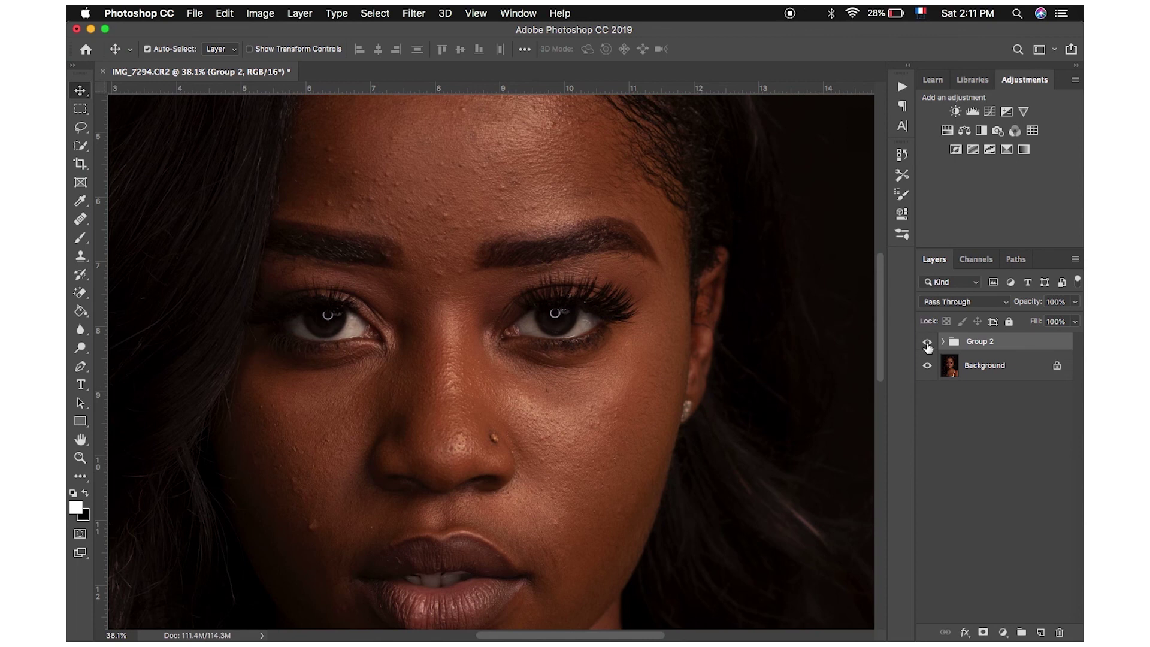
{"action": "left_click", "coordinate": [928, 343]}
{"action": "left_click", "coordinate": [927, 344]}
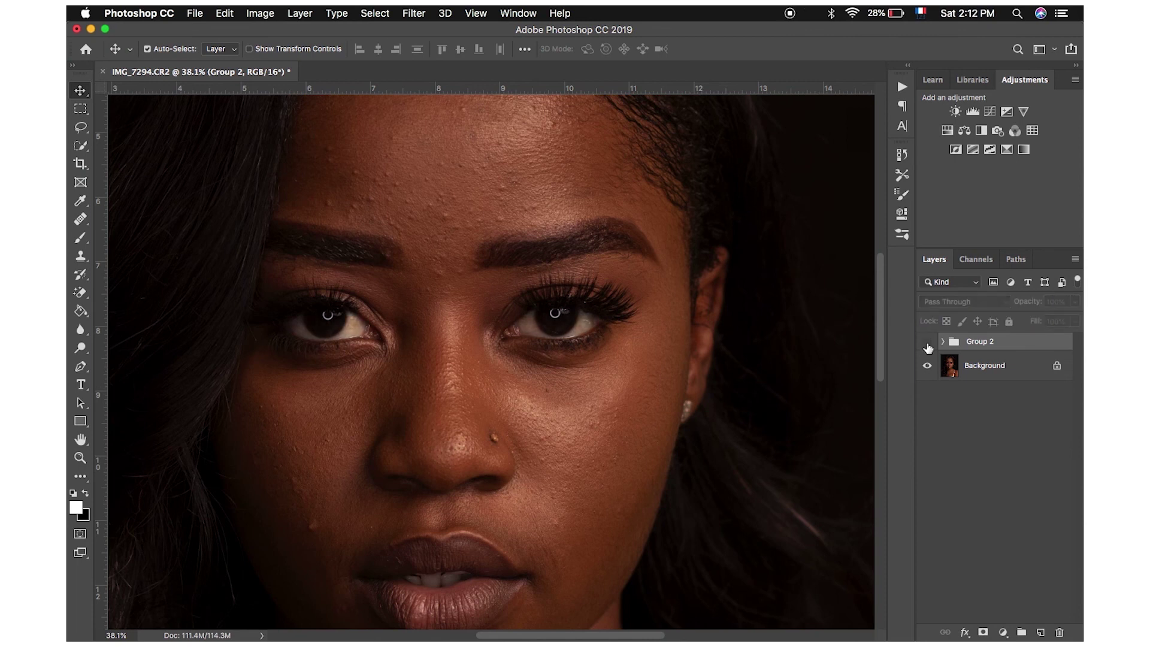
{"action": "left_click", "coordinate": [927, 344]}
Step: Toggle Group 2 repeatedly for a before/after view, ending with it visible
{"action": "left_click", "coordinate": [927, 345]}
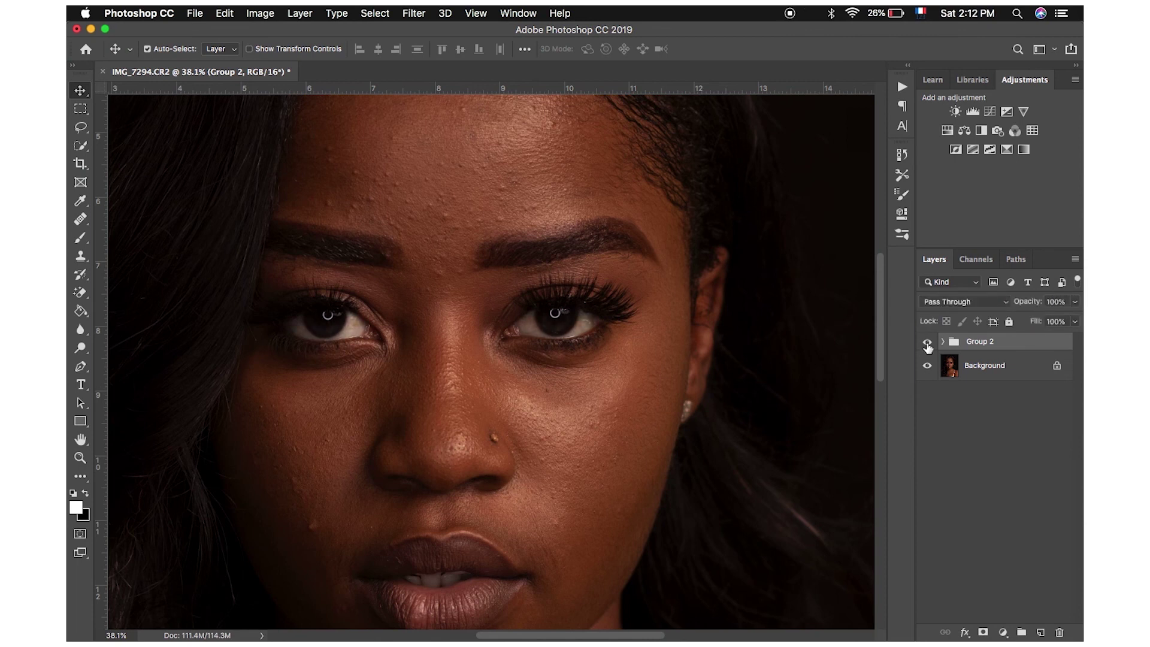
{"action": "left_click", "coordinate": [927, 345]}
{"action": "left_click", "coordinate": [927, 345]}
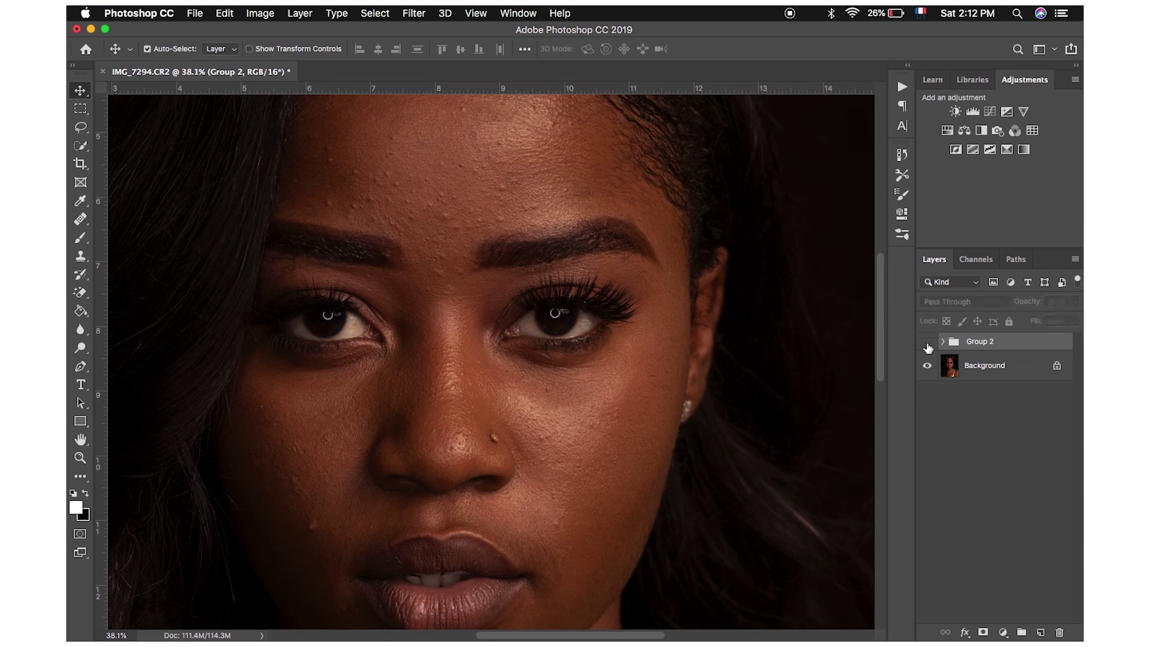
{"action": "left_click", "coordinate": [927, 345]}
{"action": "left_click", "coordinate": [927, 345]}
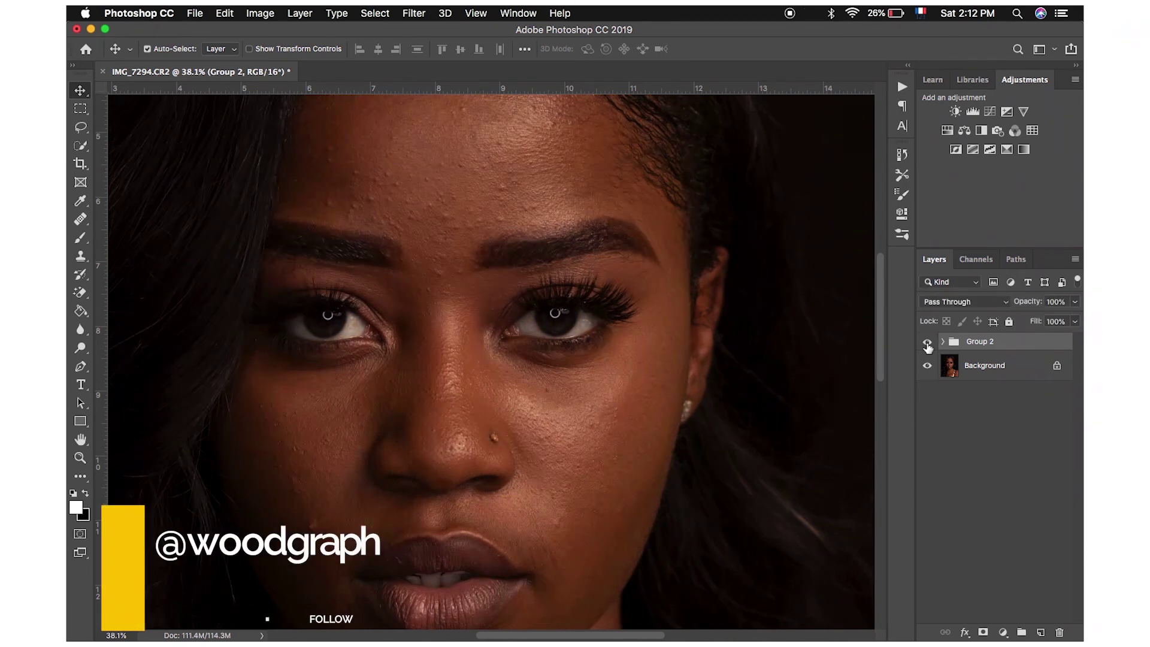
{"action": "left_click", "coordinate": [928, 345]}
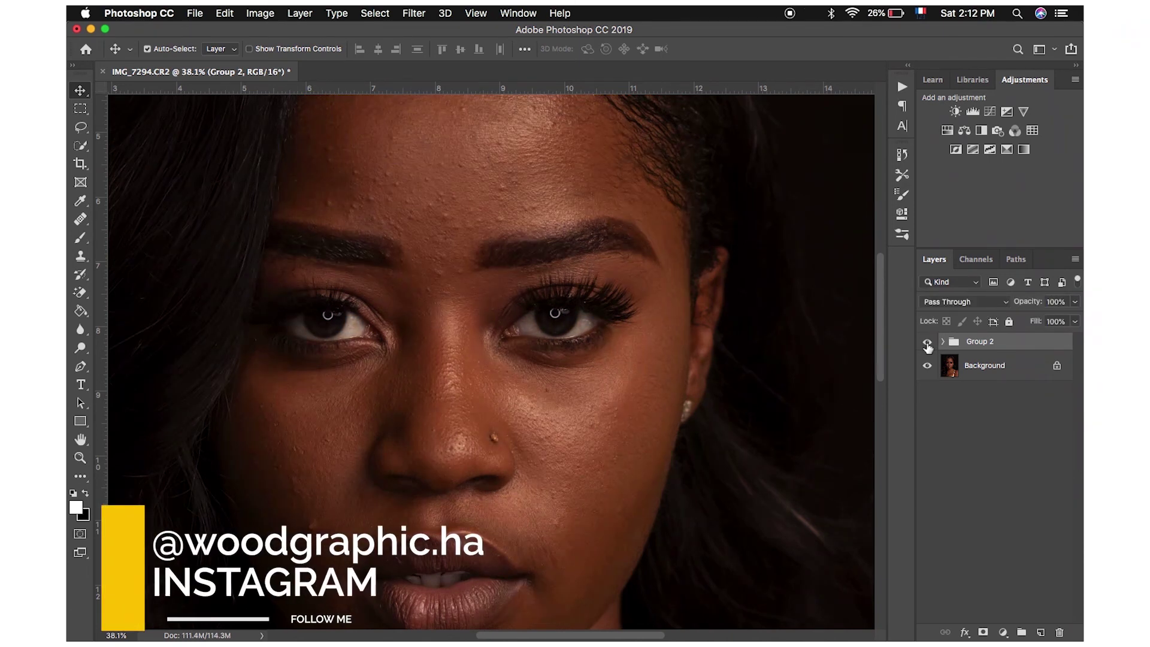
{"action": "left_click", "coordinate": [928, 345]}
{"action": "left_click", "coordinate": [928, 346]}
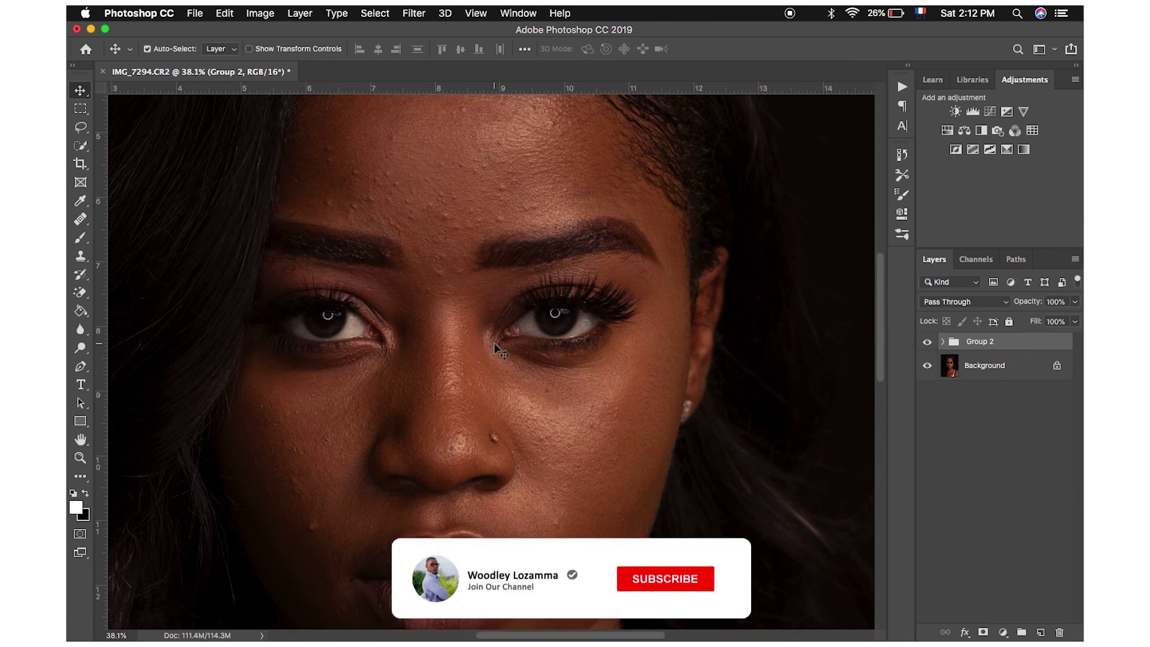
{"action": "scroll", "coordinate": [497, 351], "scroll_direction": "up", "scroll_amount": 3}
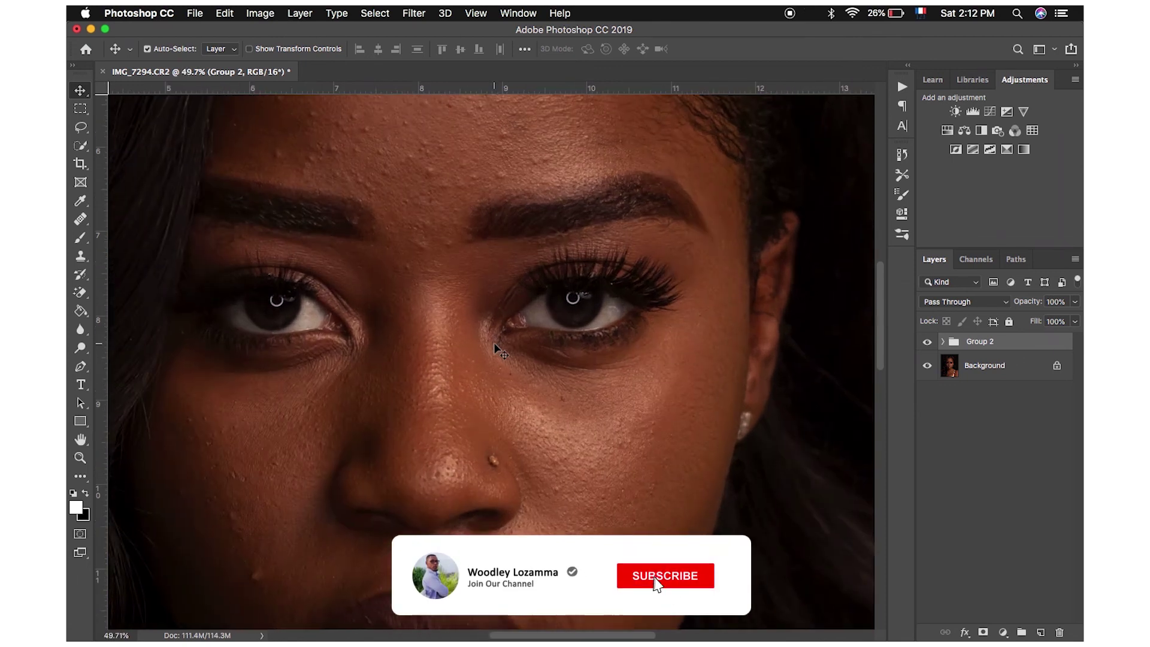
{"action": "scroll", "coordinate": [497, 350], "scroll_direction": "left", "scroll_amount": 3}
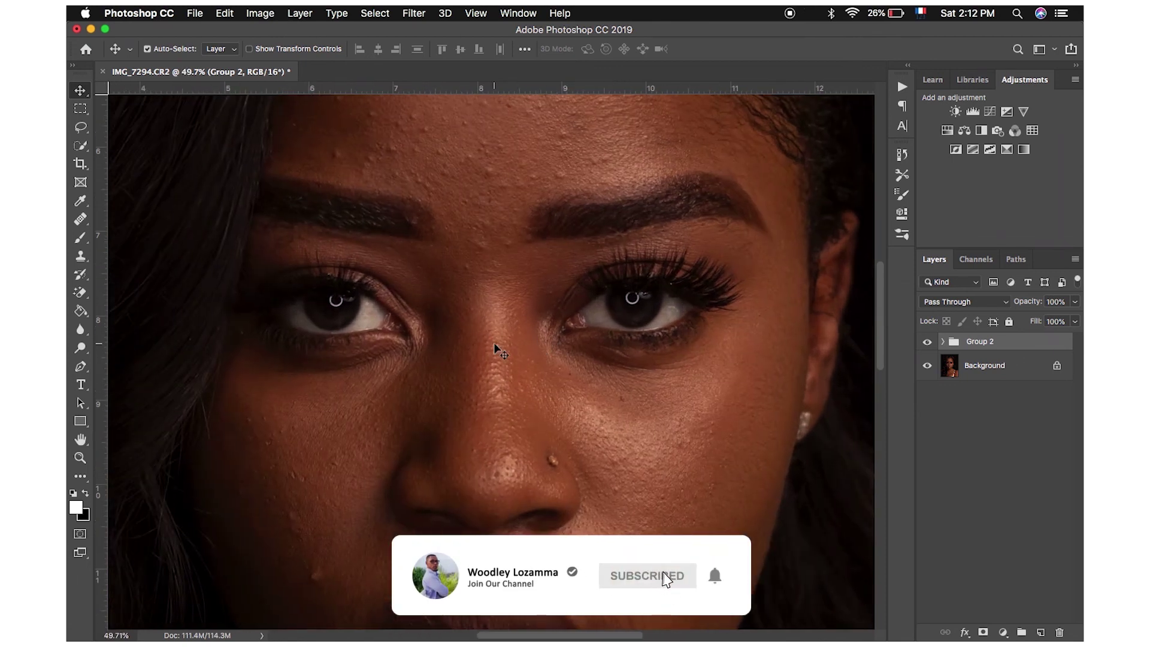